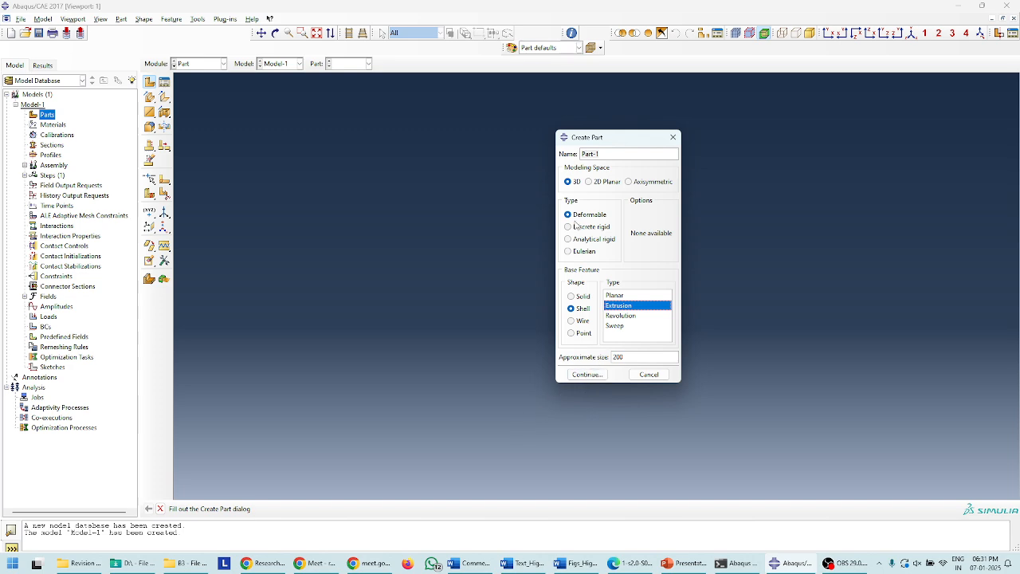
Step: Start a 3D deformable part with an extruded shell as its base feature
click(598, 214)
click(581, 310)
click(620, 309)
click(589, 374)
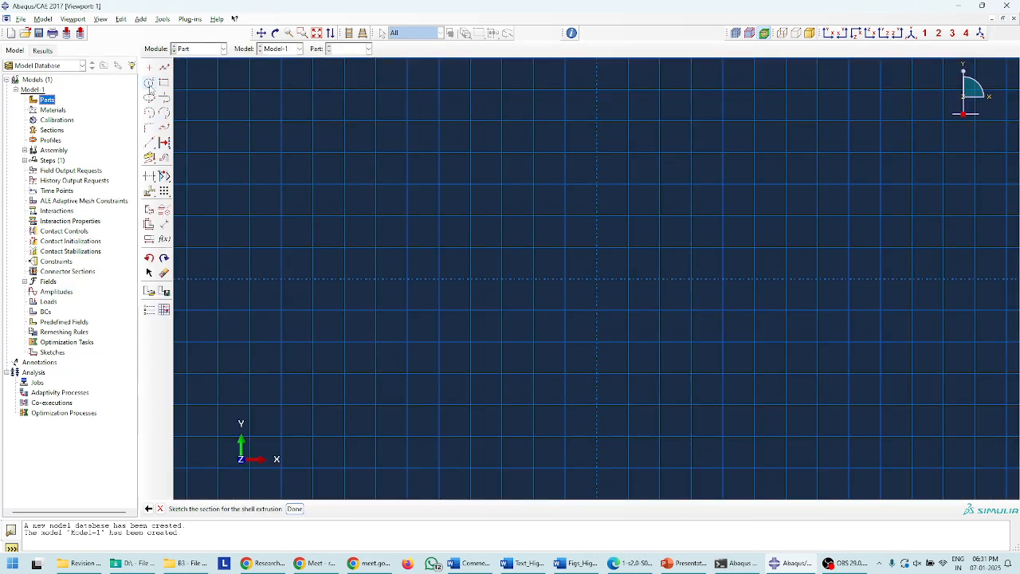
Step: Sketch a circle centred on the origin with its perimeter point at 30,0
click(149, 82)
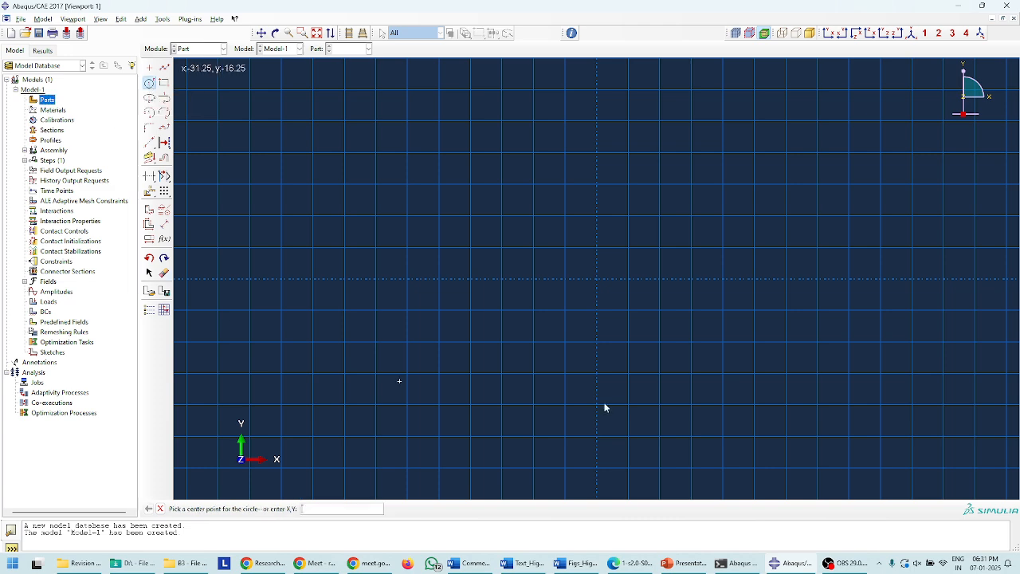
click(597, 279)
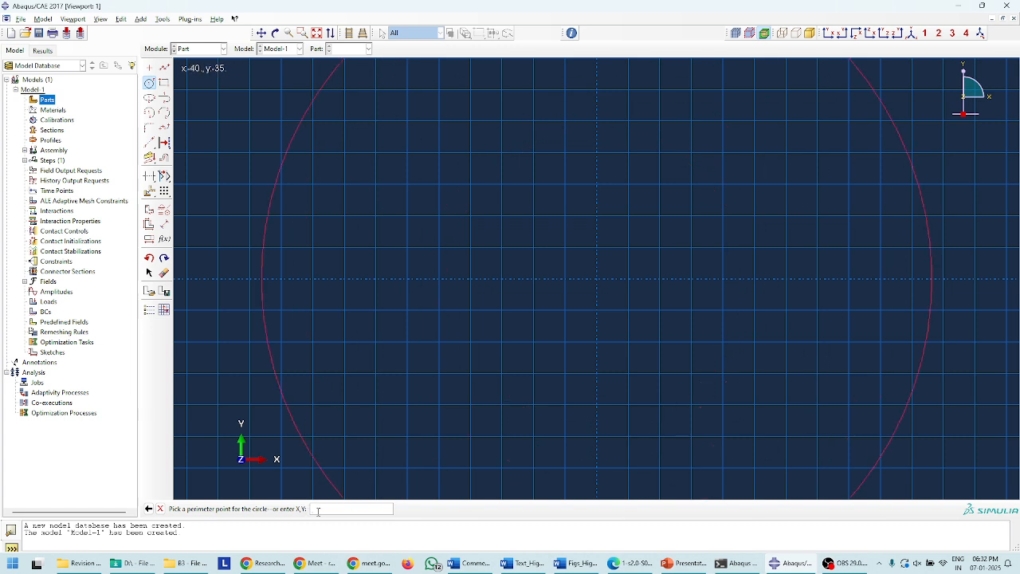
text(30,0)
key(Return)
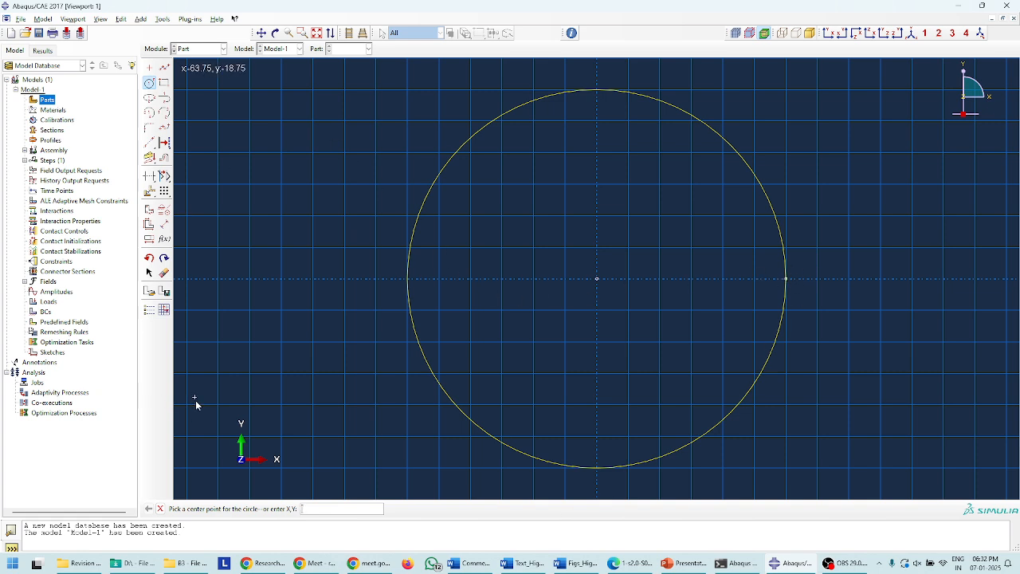
middle_click(245, 305)
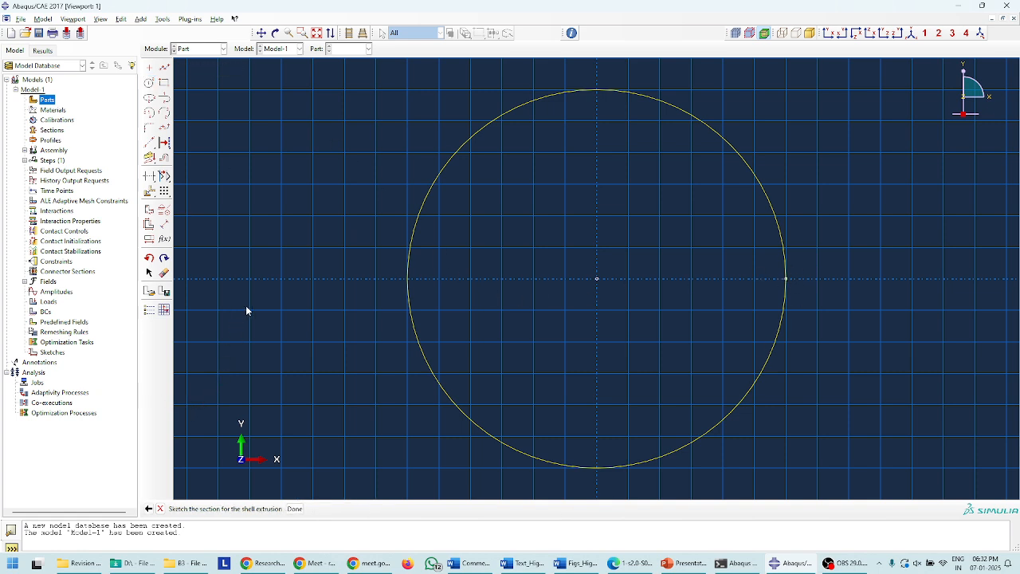
Step: Finish the section sketch and extrude the circle to a depth of 500
click(294, 509)
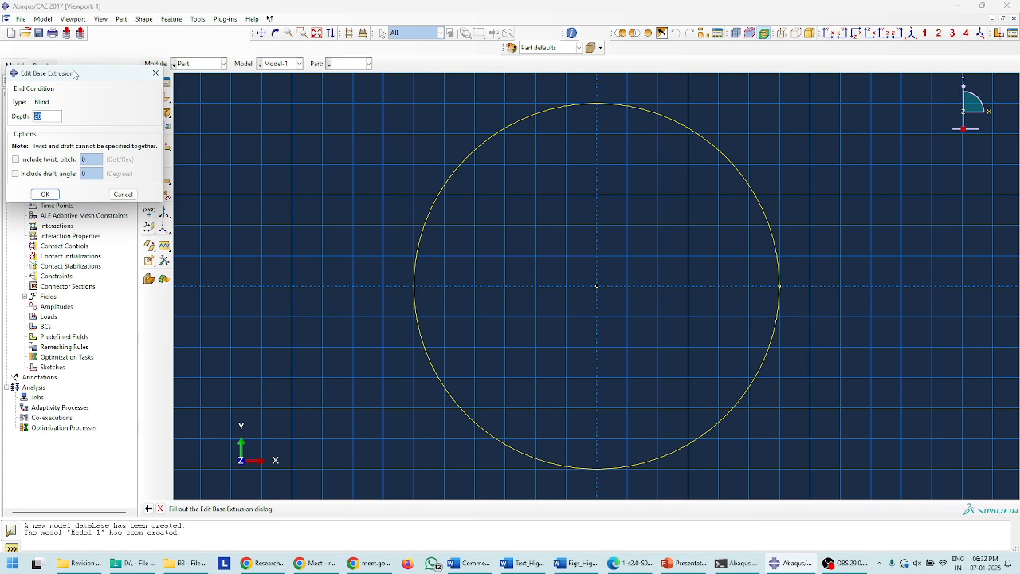
drag(76, 74, 368, 170)
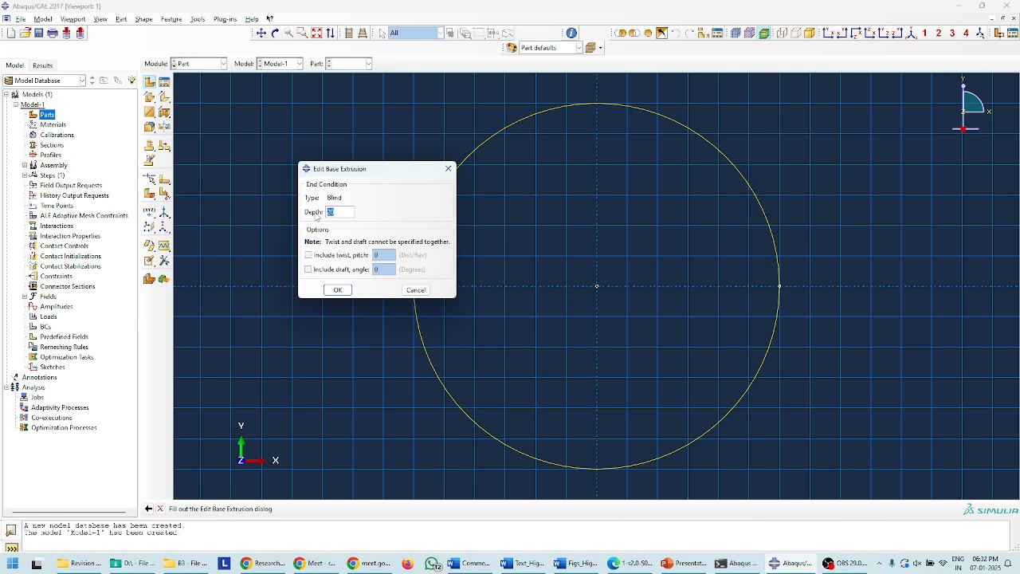
text(500)
key(Return)
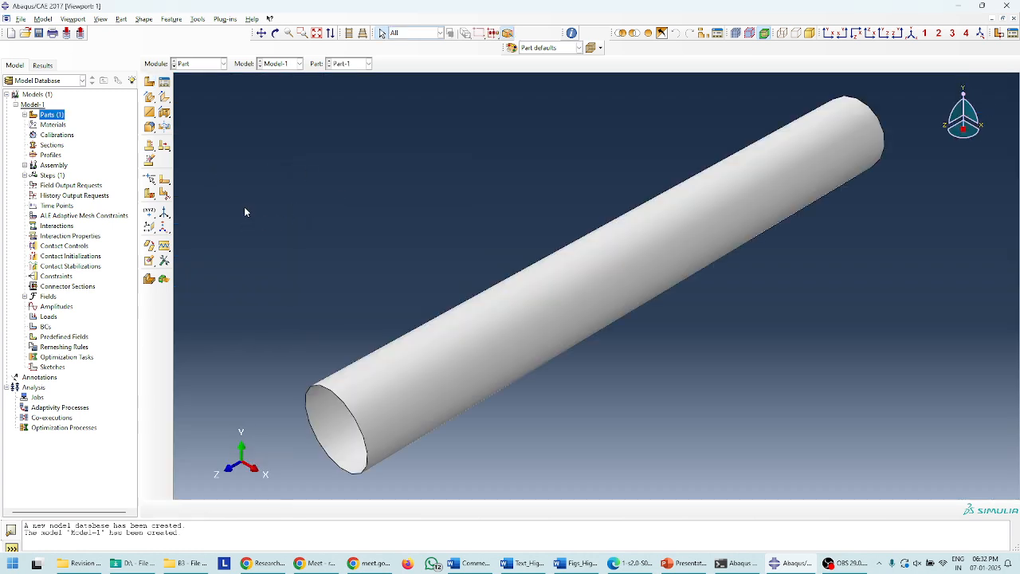
Step: Switch to the Property module and start a new material with a mass density of 7850
click(198, 64)
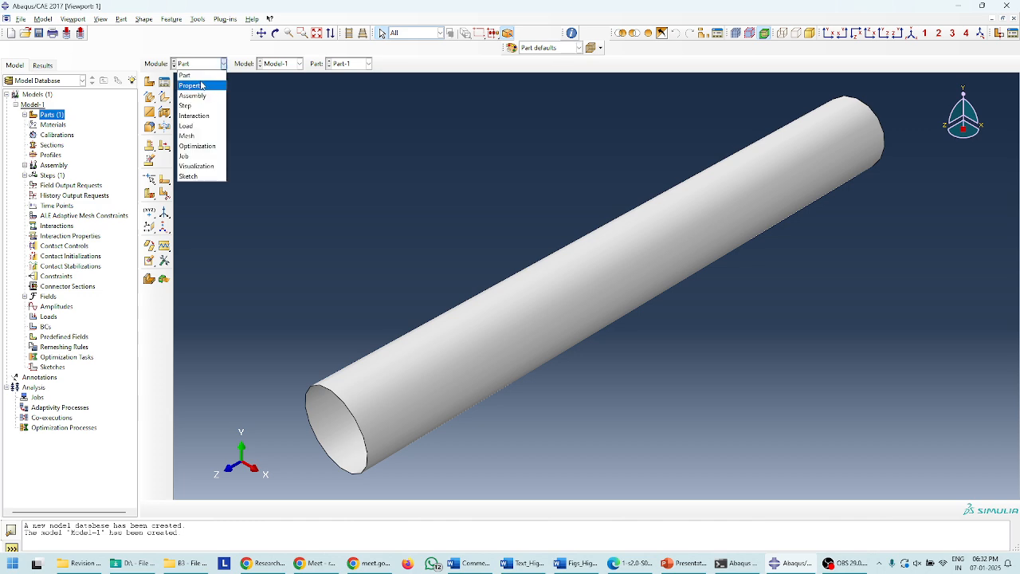
click(198, 74)
click(199, 64)
click(192, 86)
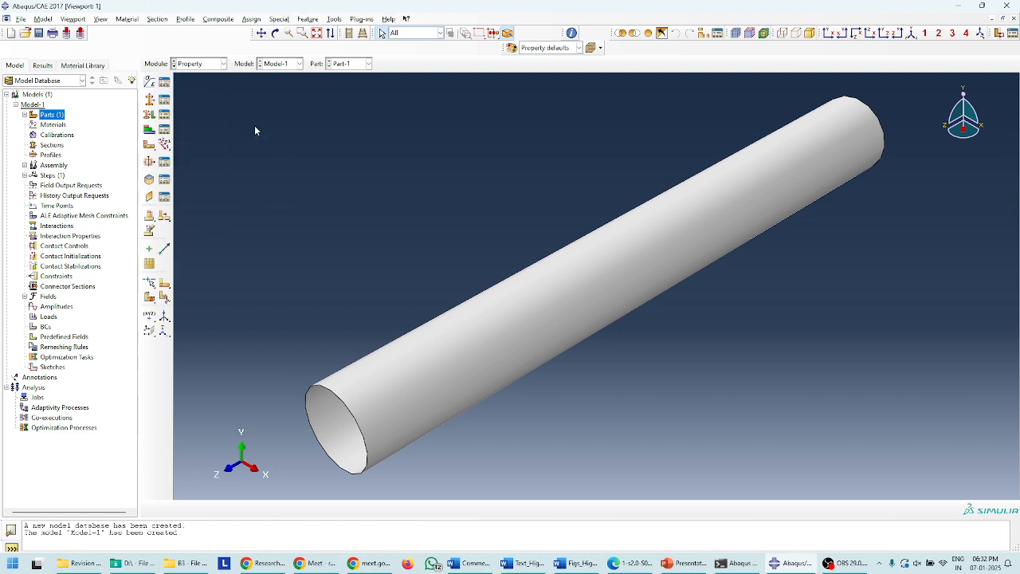
click(148, 82)
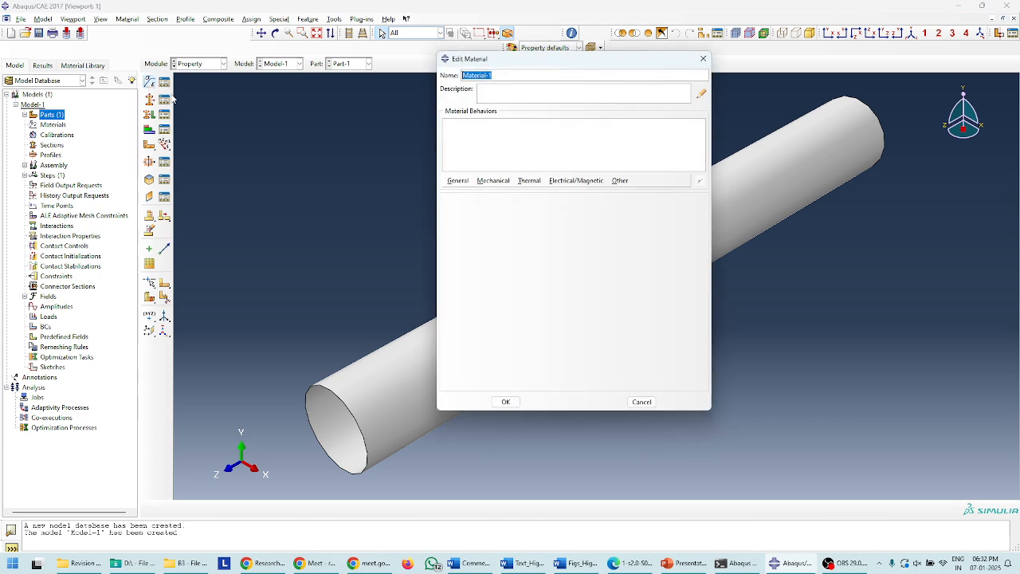
click(459, 181)
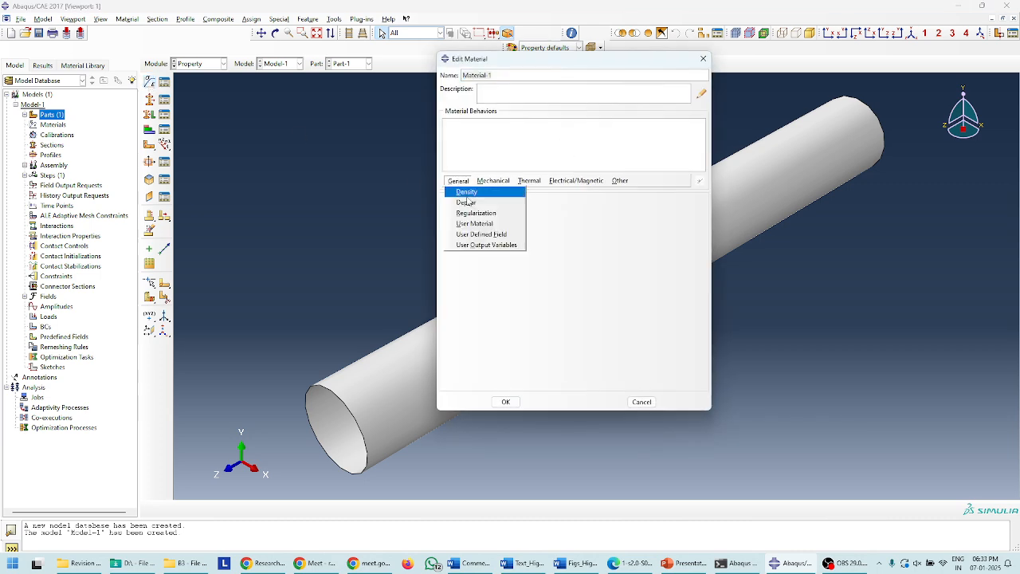
click(474, 190)
click(478, 284)
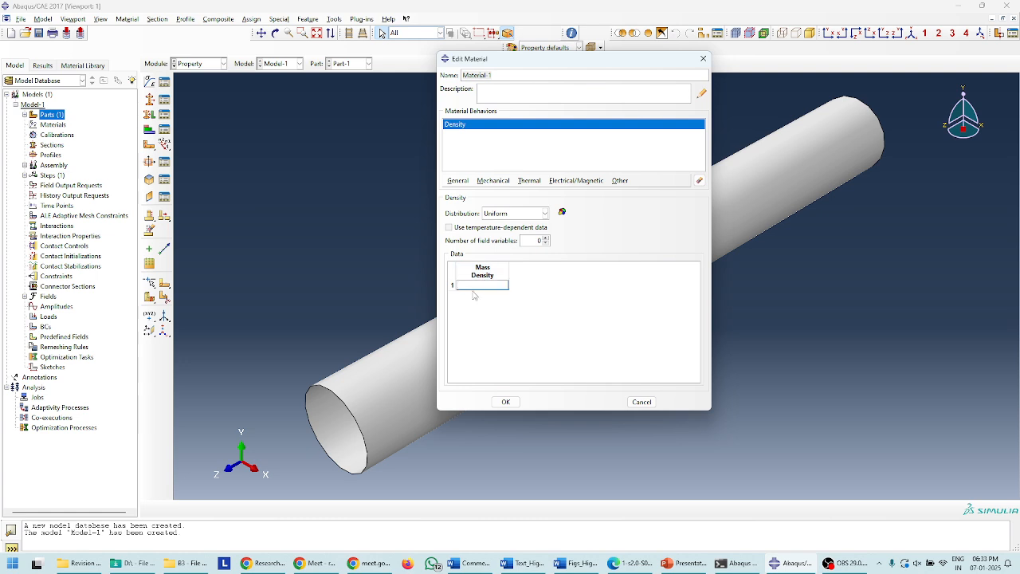
text(7850)
Step: Add isotropic elastic behavior to the material with Young's modulus 210000 and Poisson's ratio 0.3
click(493, 181)
mouse_move(542, 193)
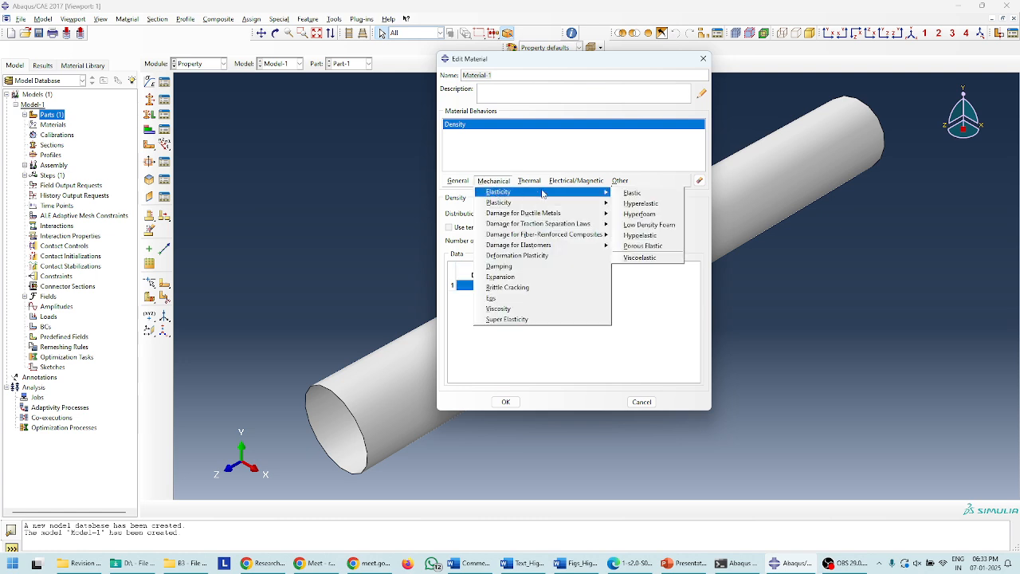
click(637, 194)
click(483, 325)
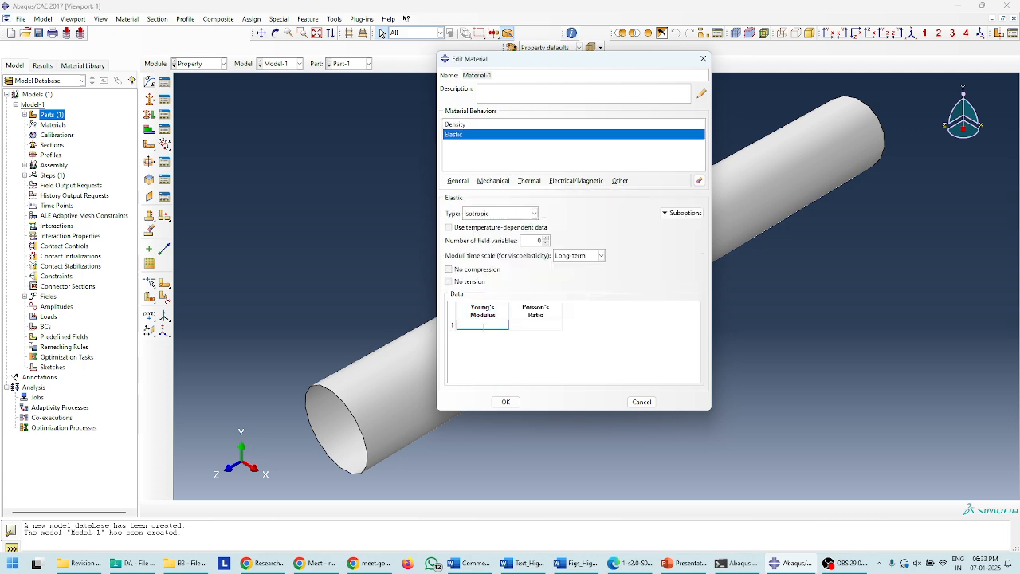
text(210000)
click(537, 326)
text(0.3)
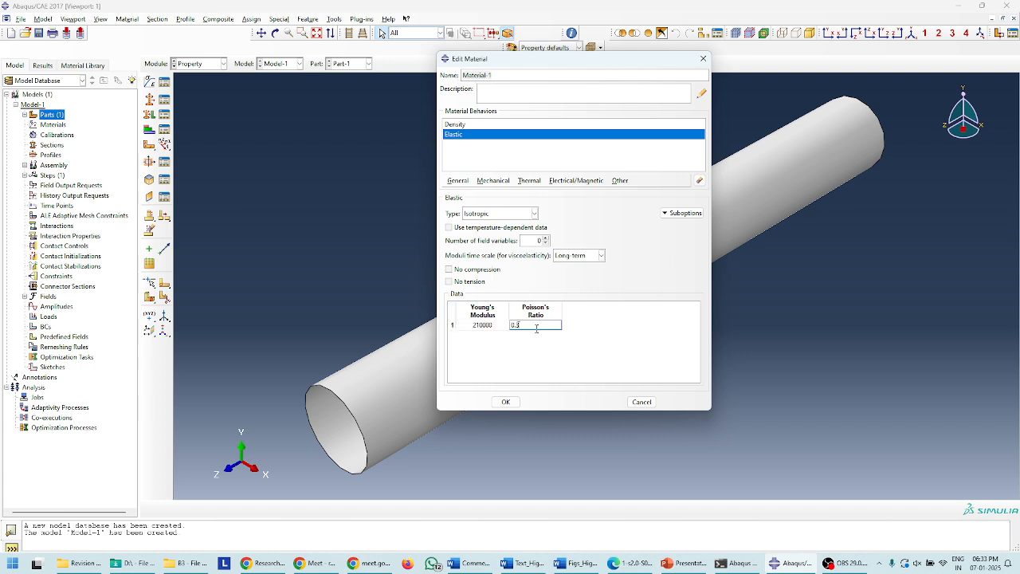
Step: Add plastic behavior with yield stress 250 at plastic strain 0 and save the material
click(494, 180)
mouse_move(538, 204)
click(632, 203)
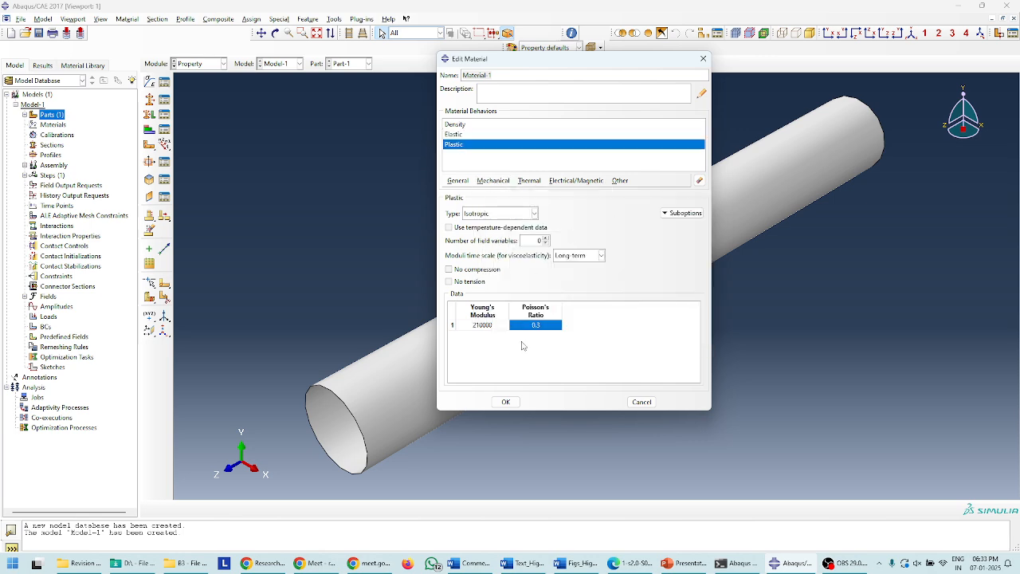
click(485, 297)
text(2)
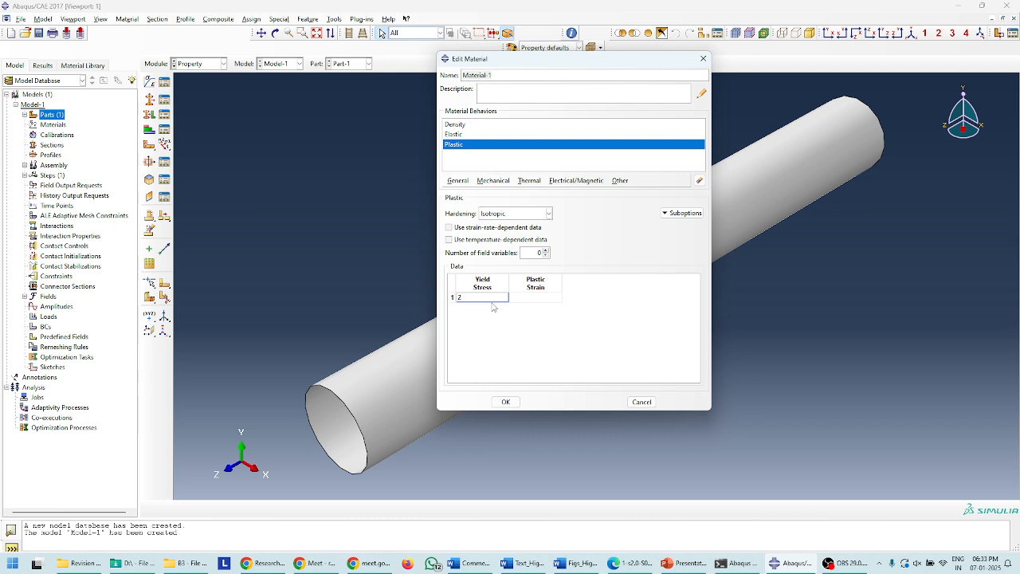
text(50)
click(537, 297)
text(0)
click(505, 402)
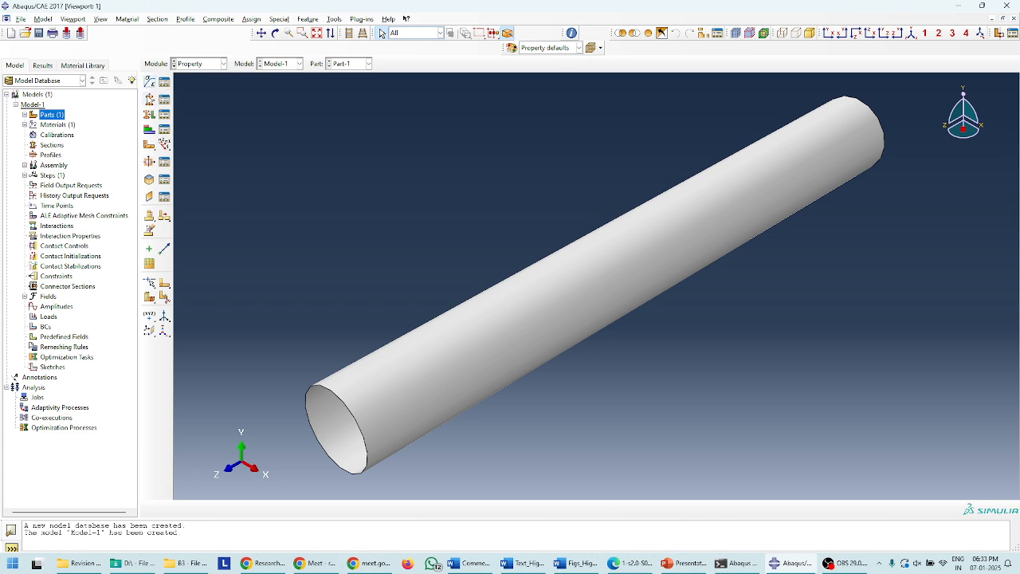
Step: Create a homogeneous shell section using Material-1 with a shell thickness of 1.5
click(149, 101)
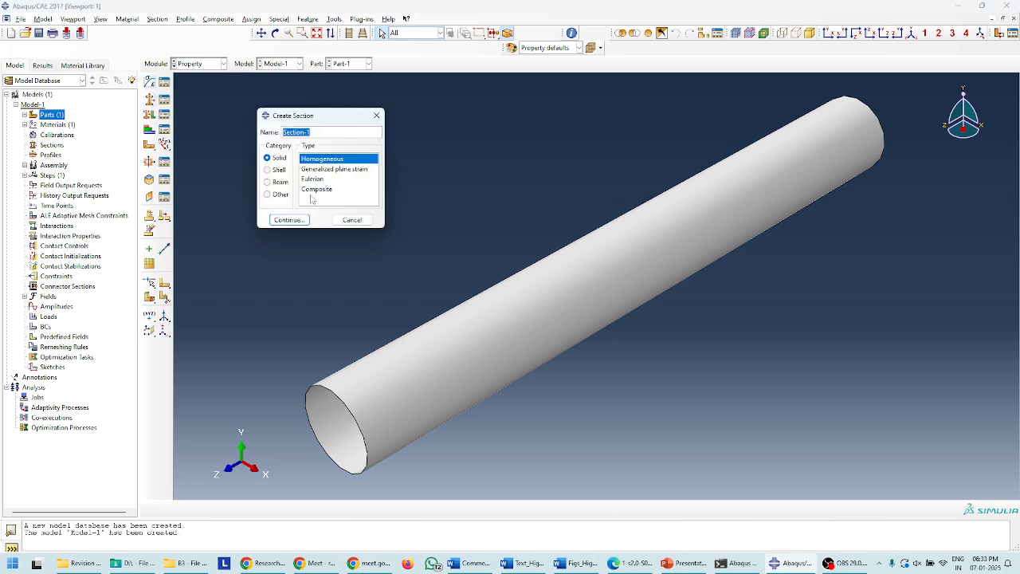
click(276, 173)
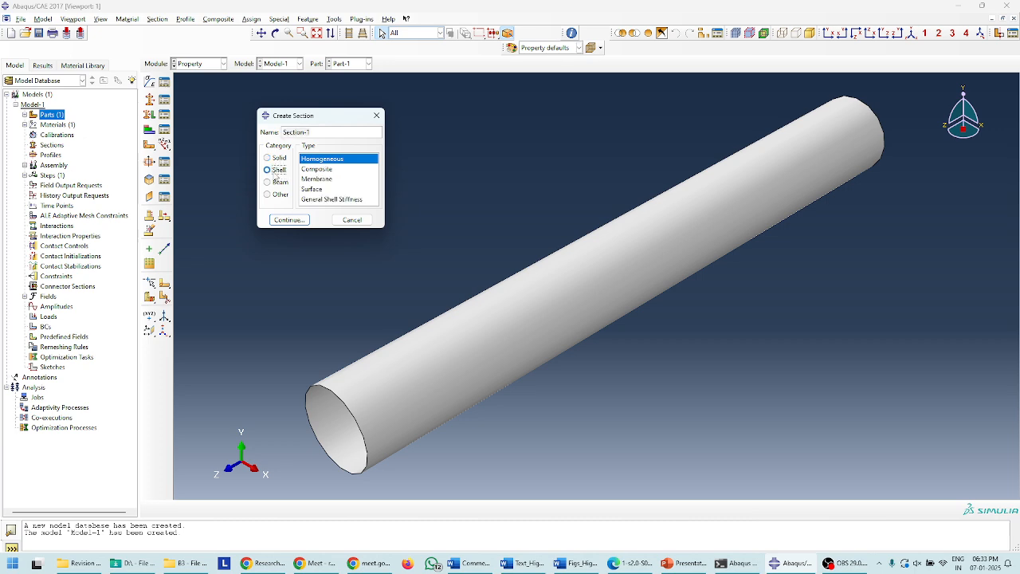
click(287, 220)
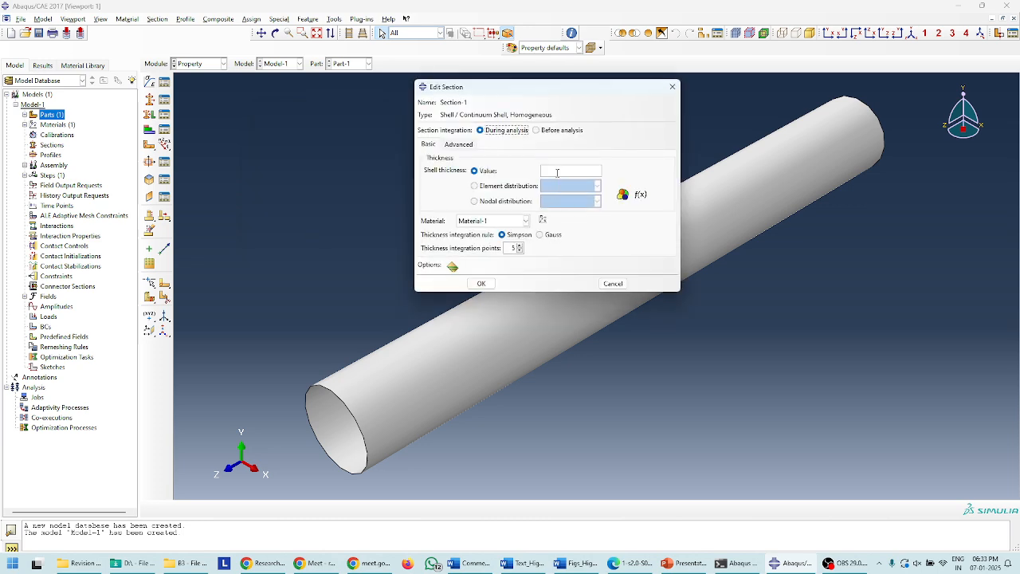
drag(539, 93, 357, 94)
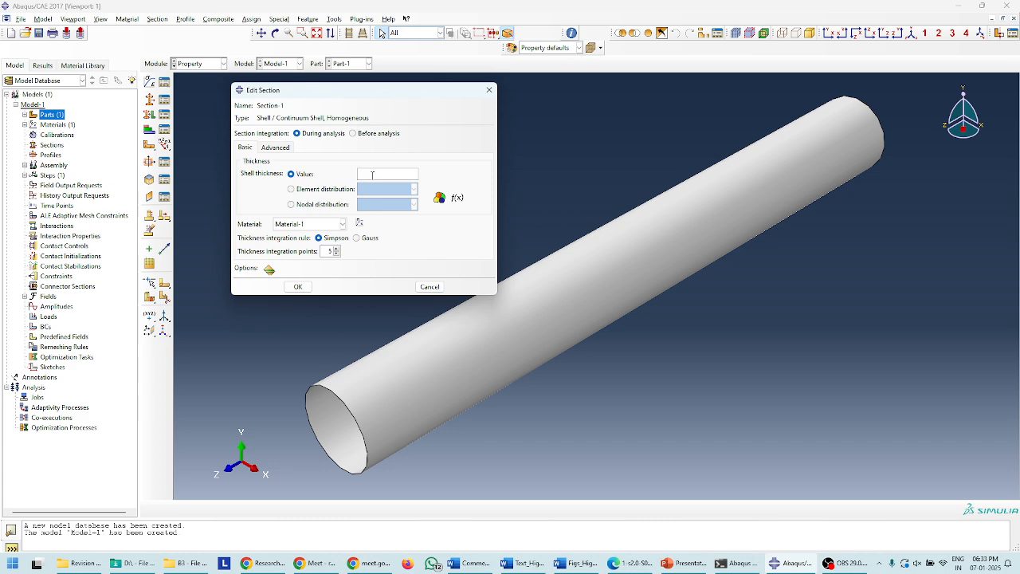
text(1.5)
click(297, 286)
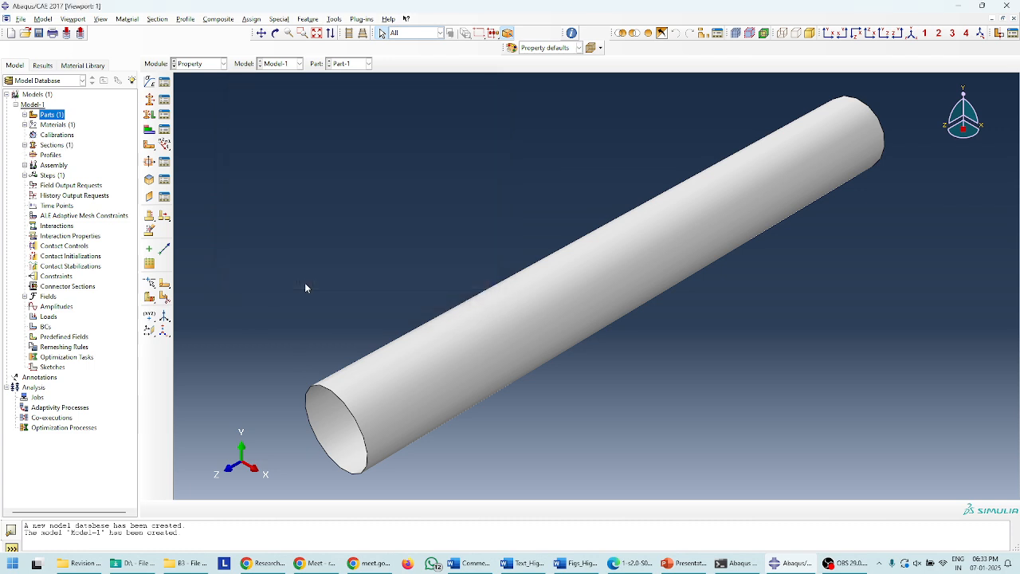
Step: Assign Section-1 to the whole tube, keeping the thickness from the section and the middle surface offset
click(150, 116)
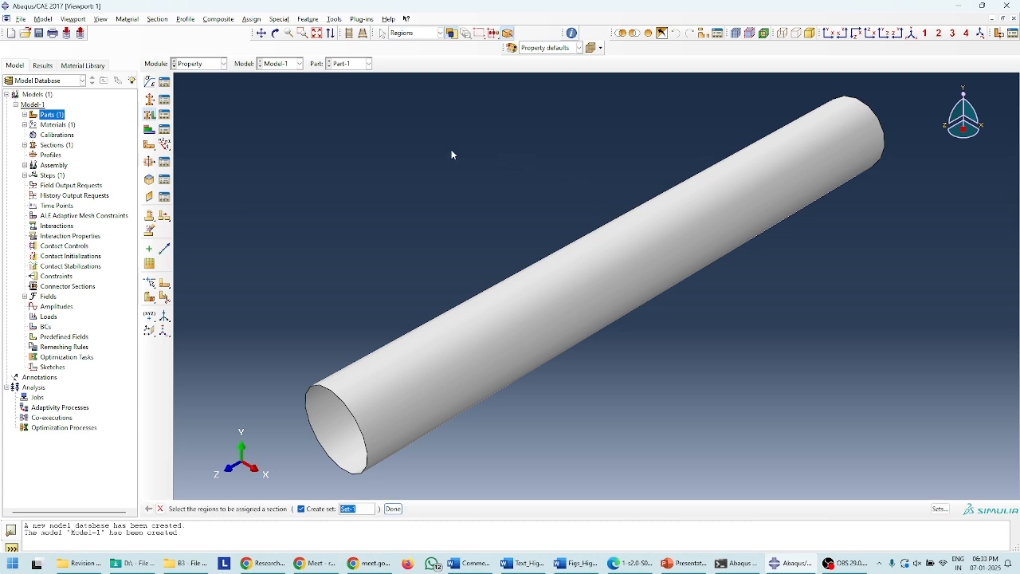
drag(452, 154, 679, 470)
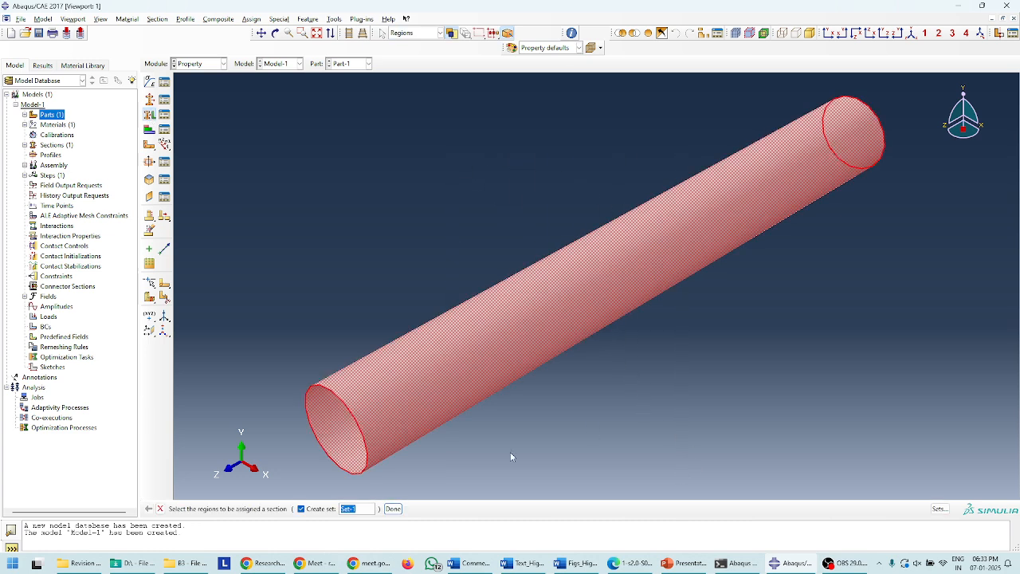
click(393, 509)
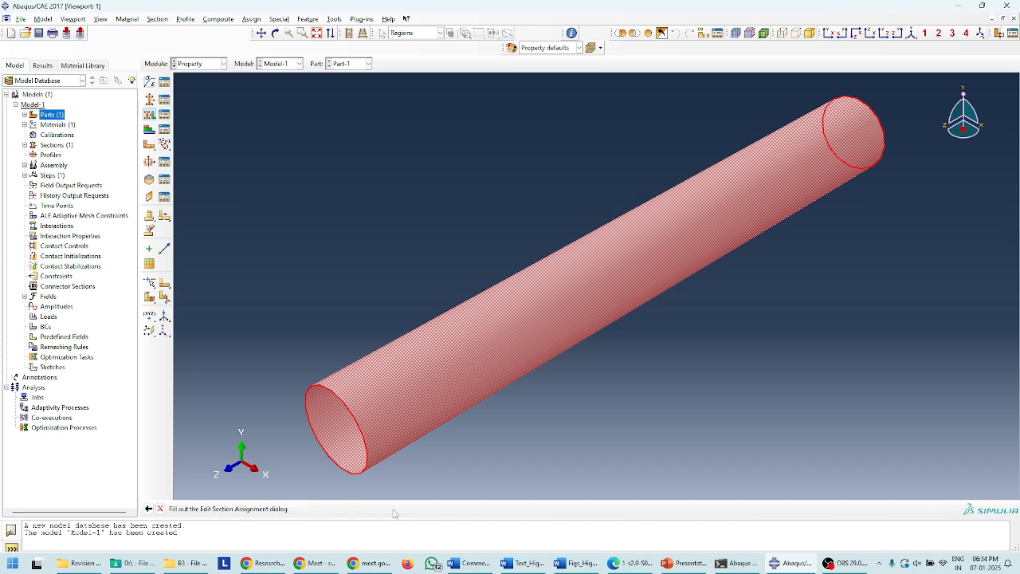
click(69, 163)
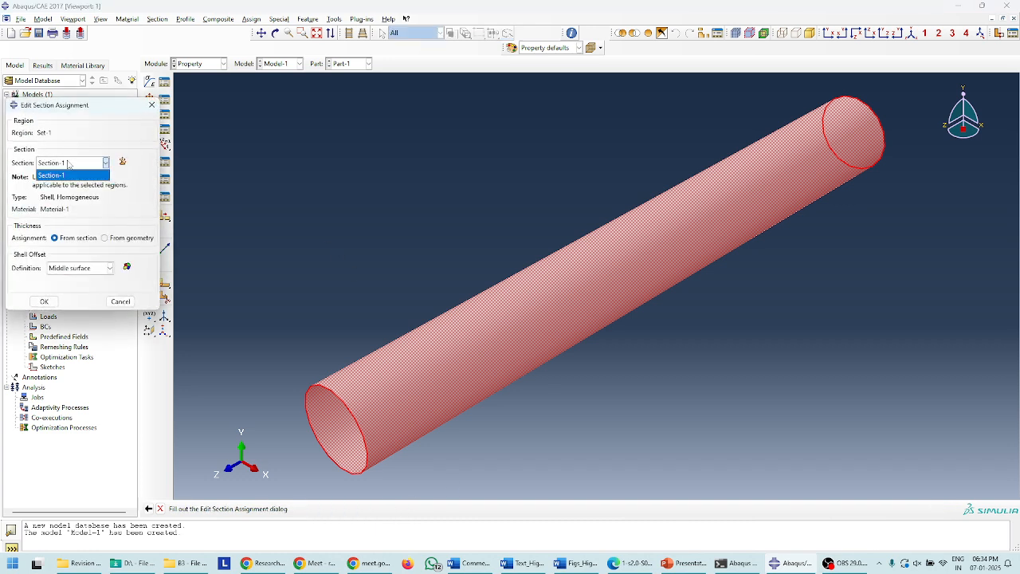
click(65, 165)
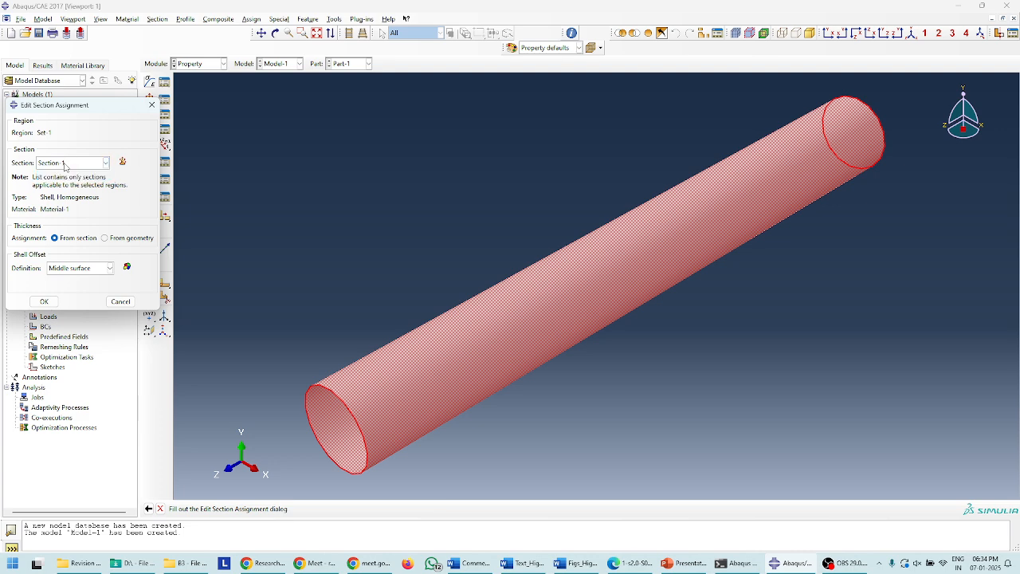
click(65, 165)
click(65, 165)
click(65, 166)
click(58, 175)
click(44, 301)
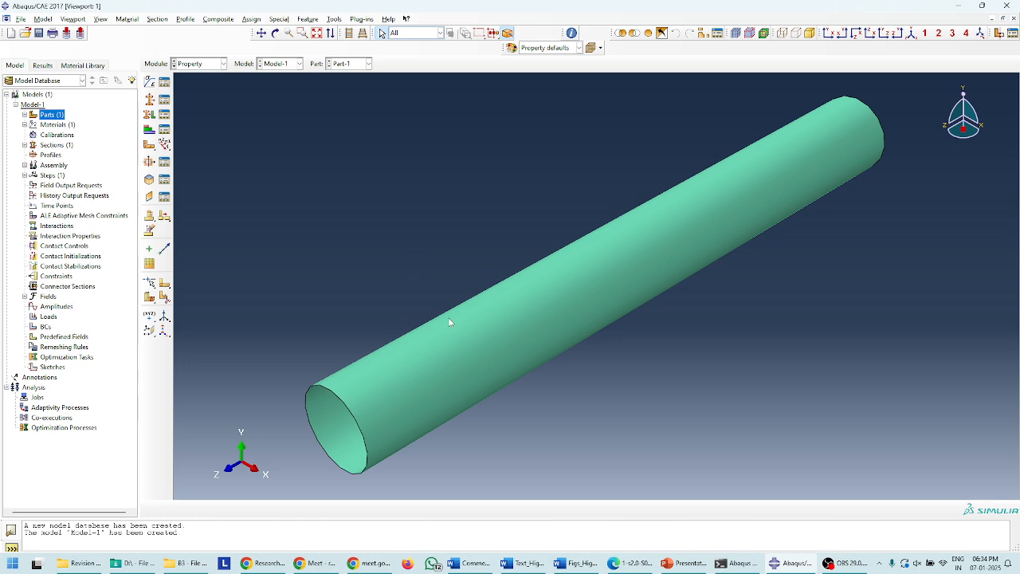
Step: Switch to the Assembly module and create a dependent instance of Part-1
click(196, 63)
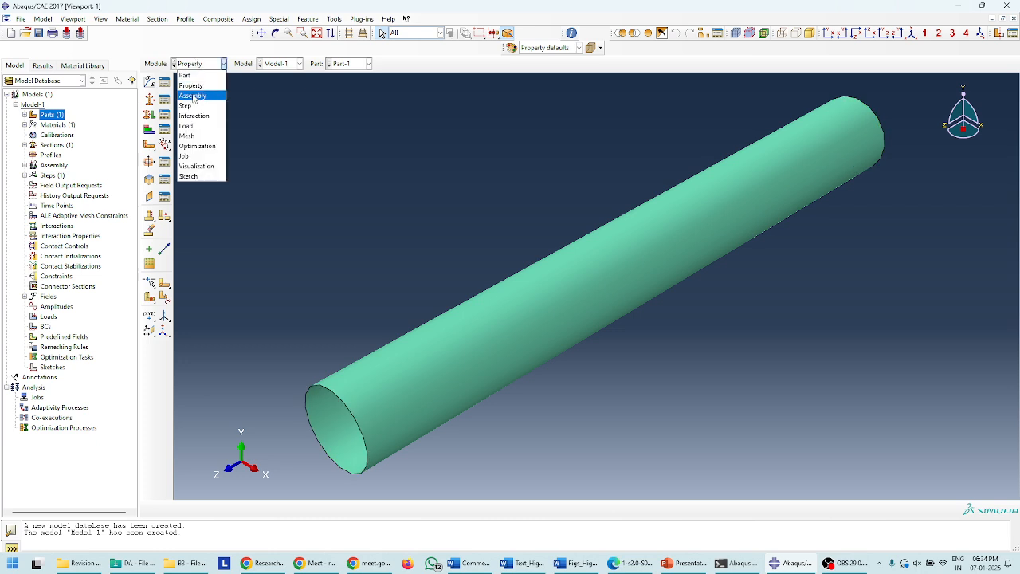
click(193, 96)
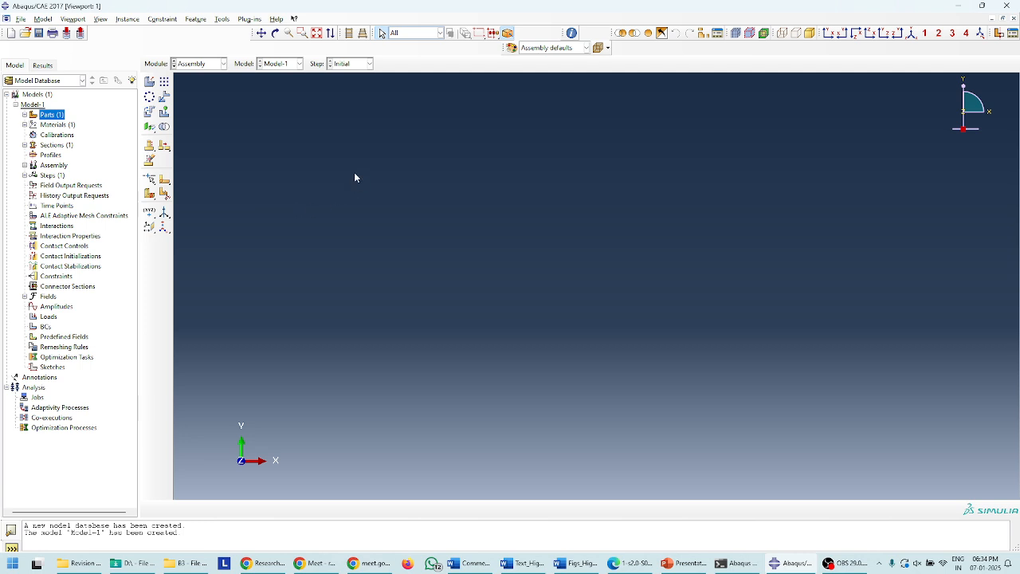
click(149, 80)
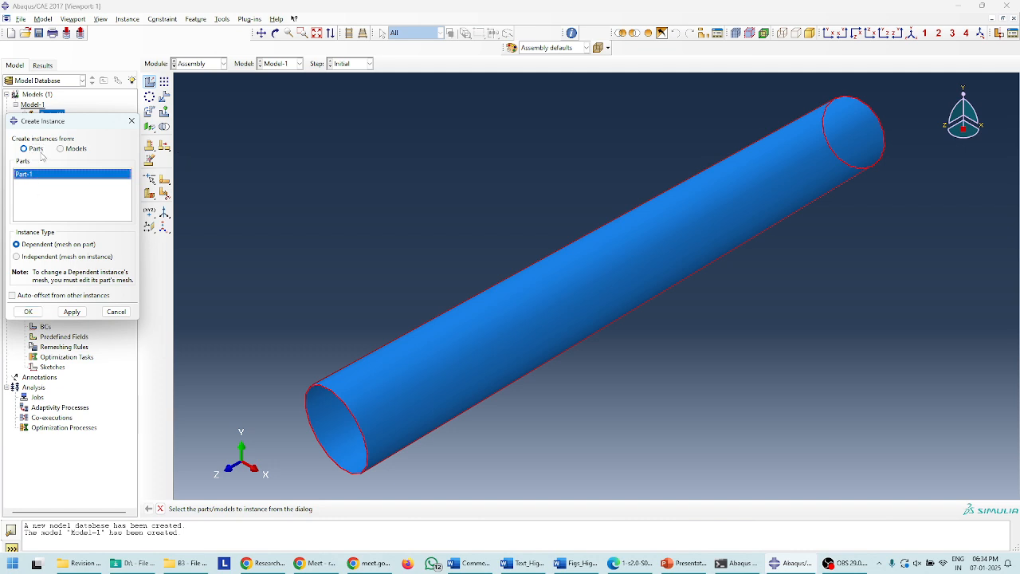
click(30, 257)
click(32, 244)
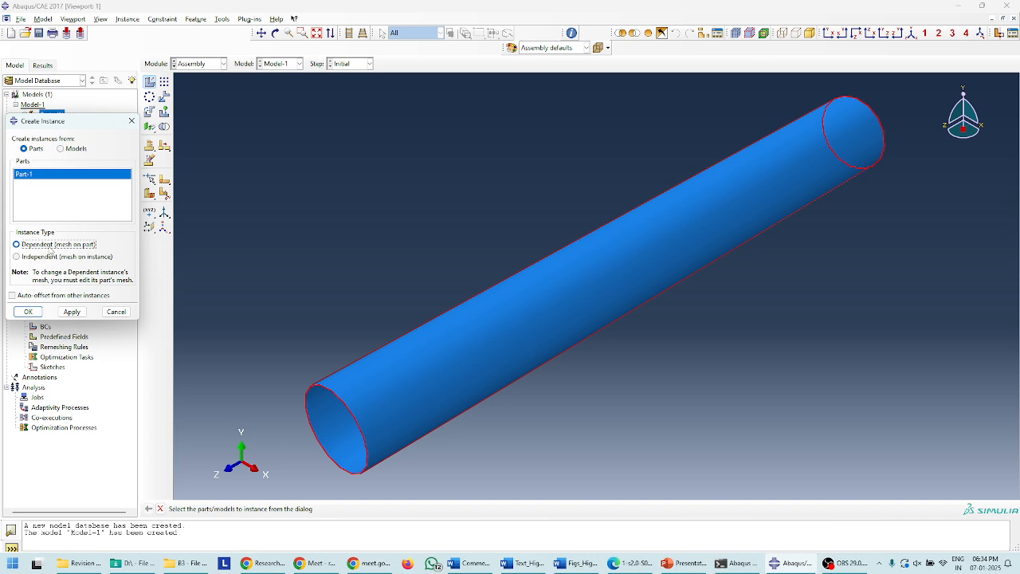
click(28, 312)
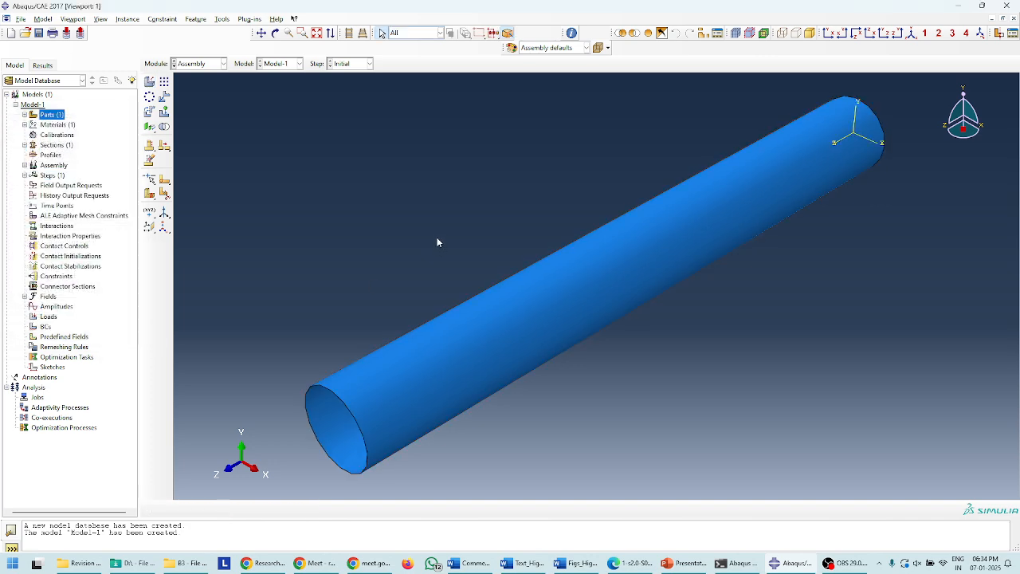
scroll(640, 324, up, 5)
scroll(660, 287, down, 3)
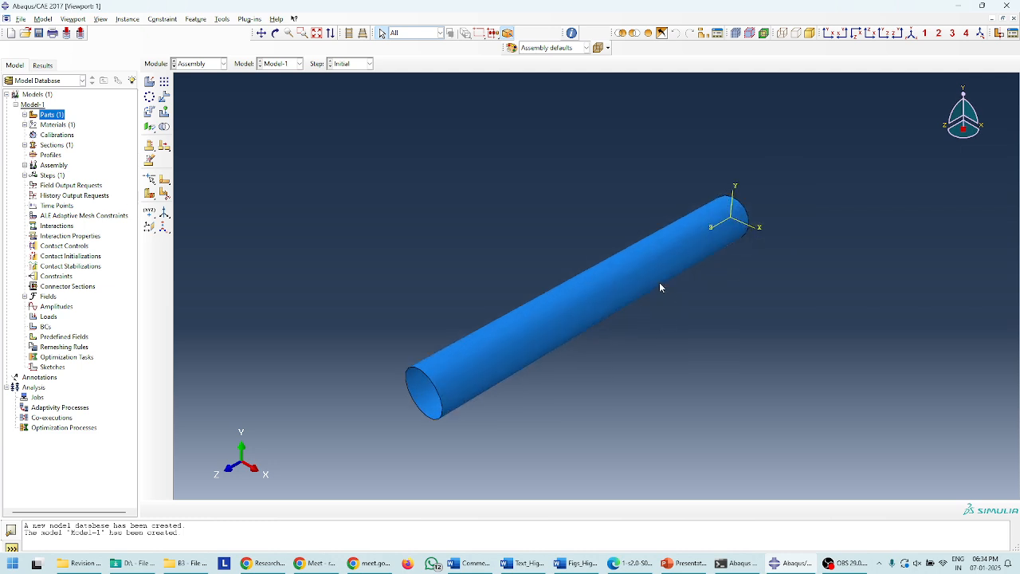
ctrl+alt+drag(633, 278, 615, 193)
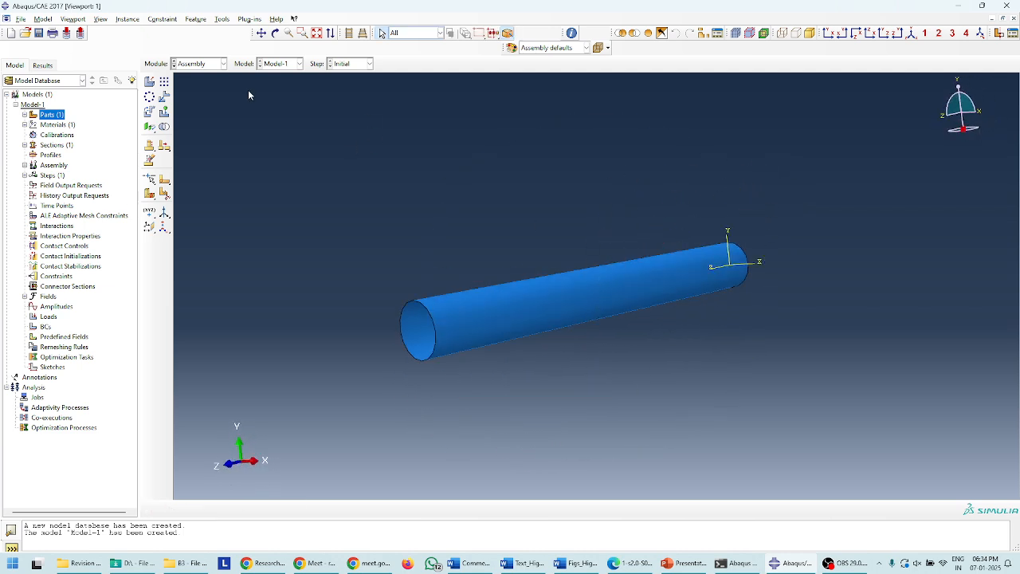
click(912, 33)
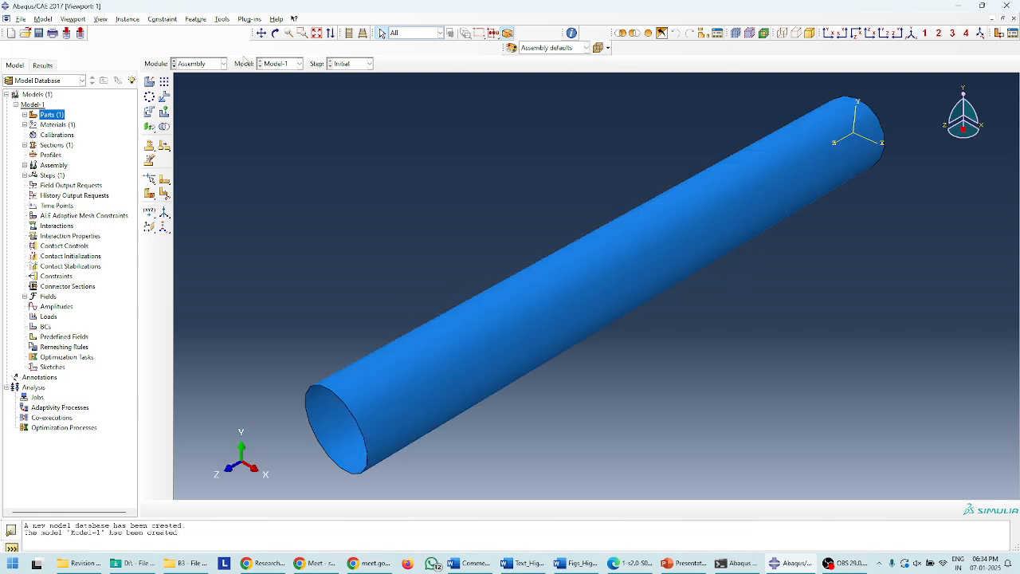
Step: Switch to the Step module and create a Static, General step named Step-1 after Initial
click(204, 65)
click(182, 105)
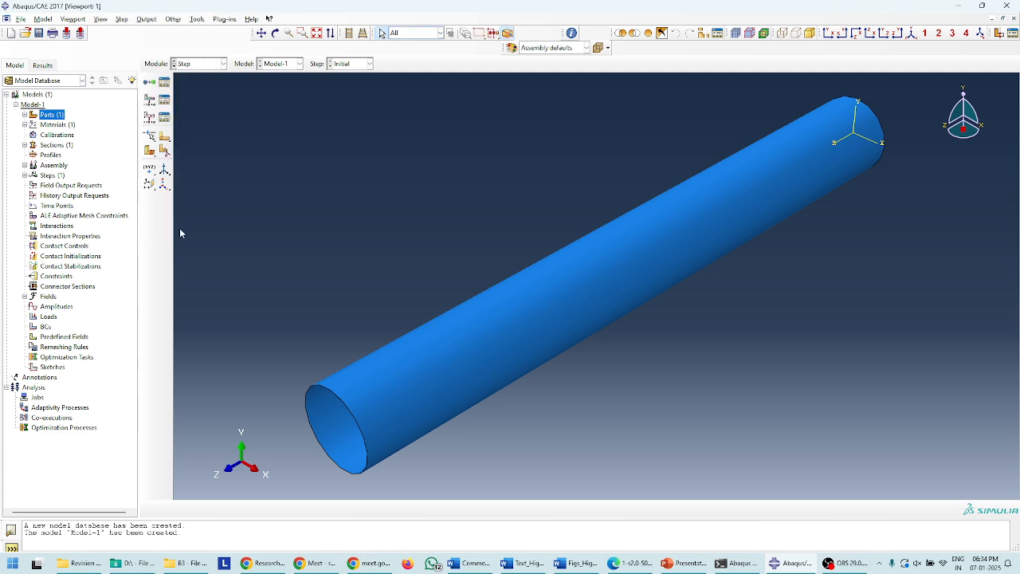
click(149, 82)
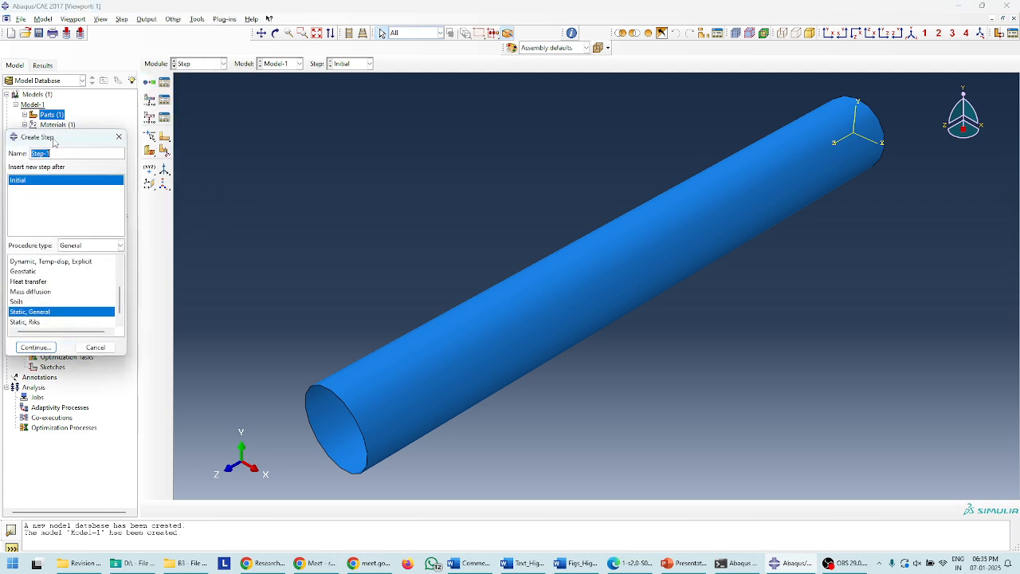
drag(53, 142, 277, 112)
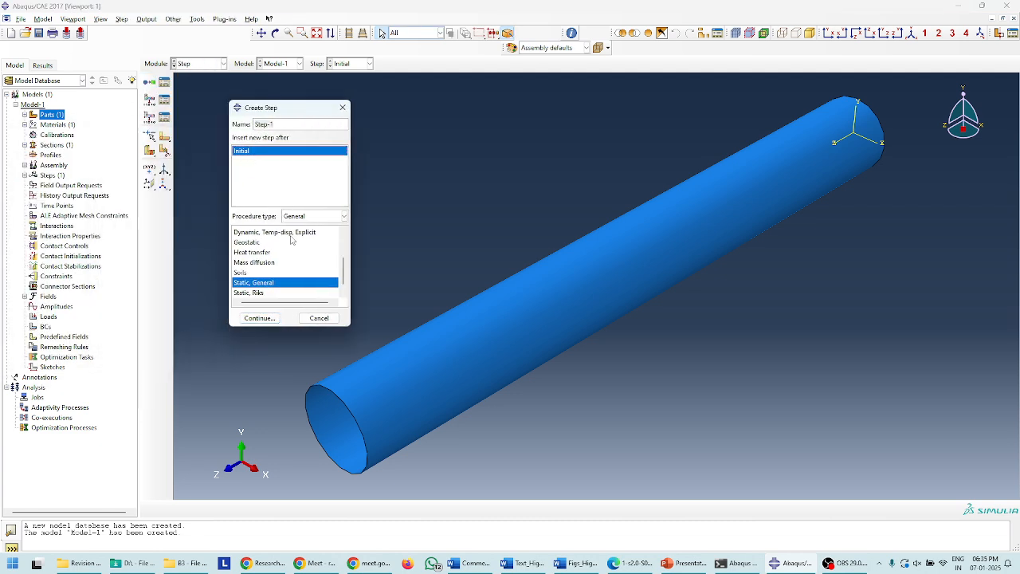
click(308, 217)
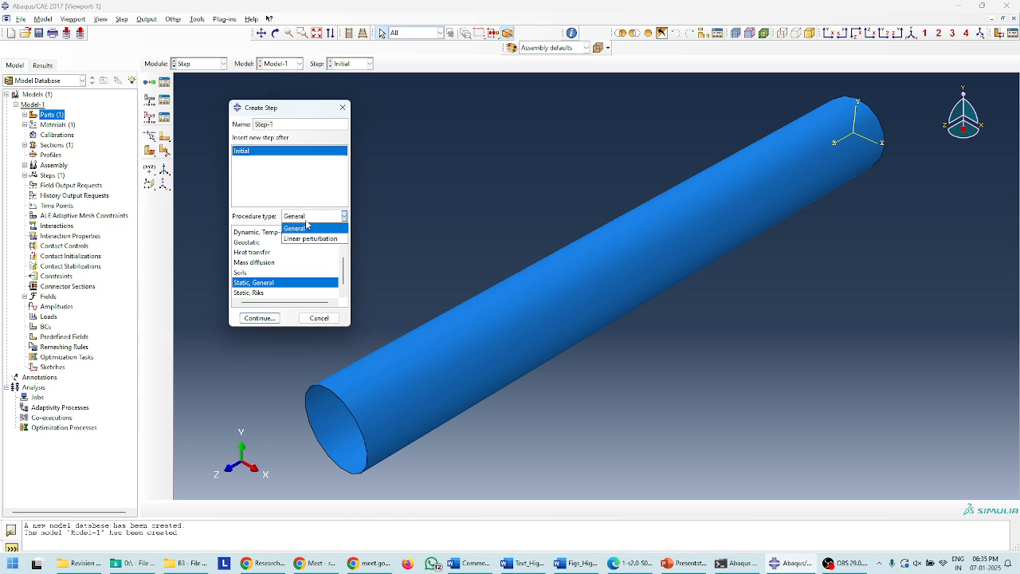
click(316, 271)
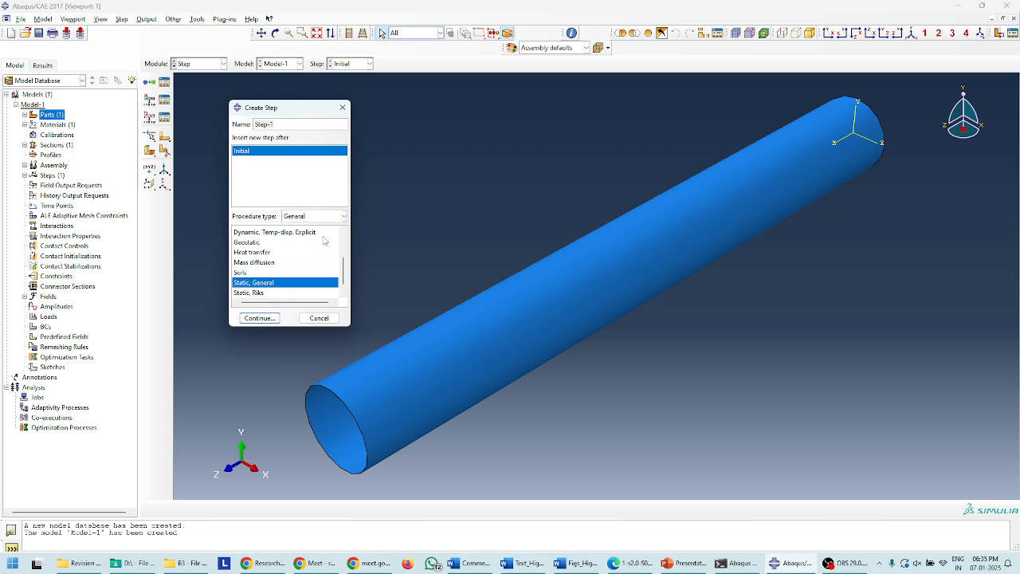
click(262, 283)
click(259, 320)
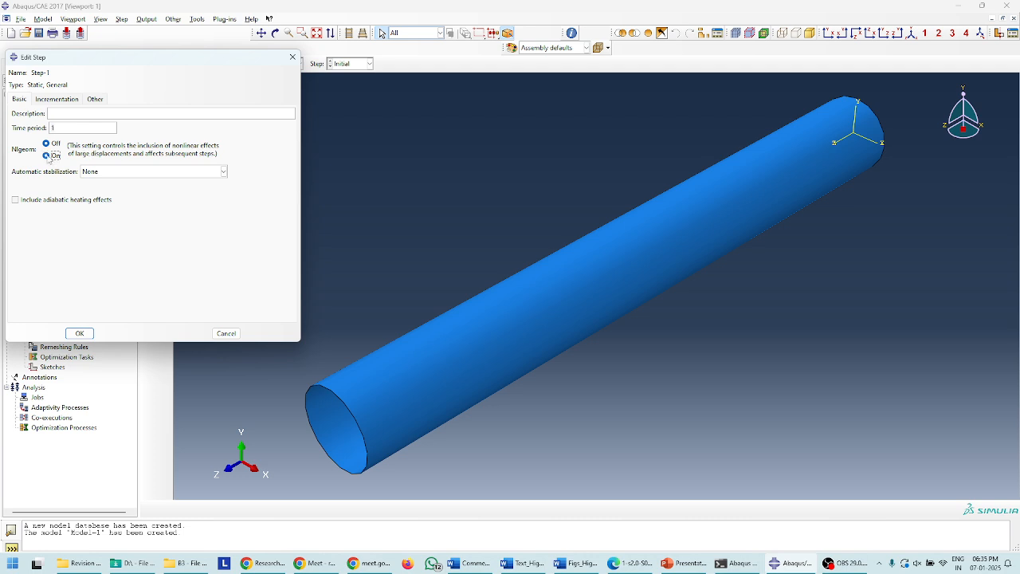
Step: Turn Nlgeom on for Step-1, set the maximum number of increments to 50 and save the step
click(49, 156)
drag(116, 59, 280, 93)
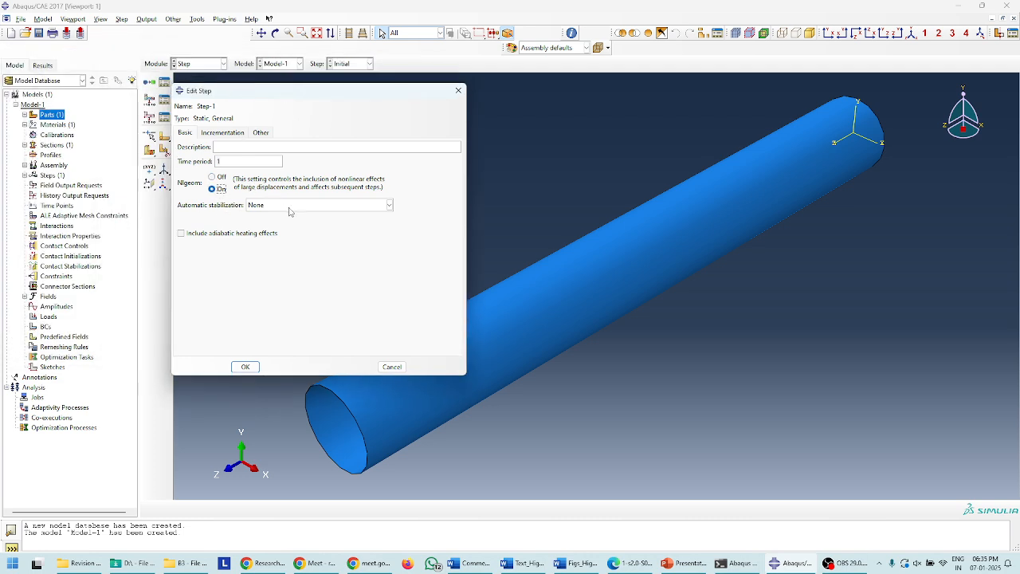
click(216, 135)
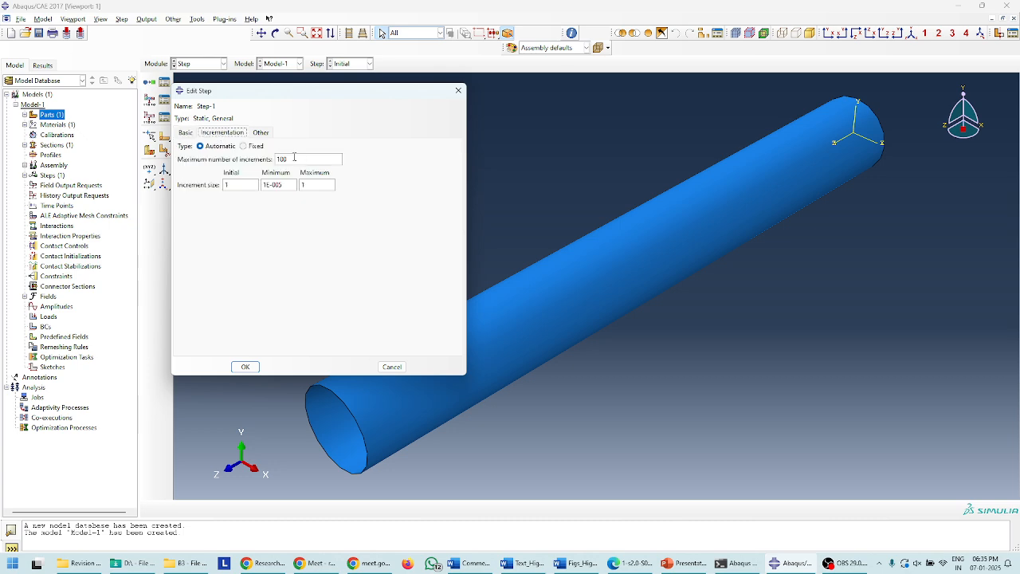
double_click(294, 157)
text(50)
click(245, 366)
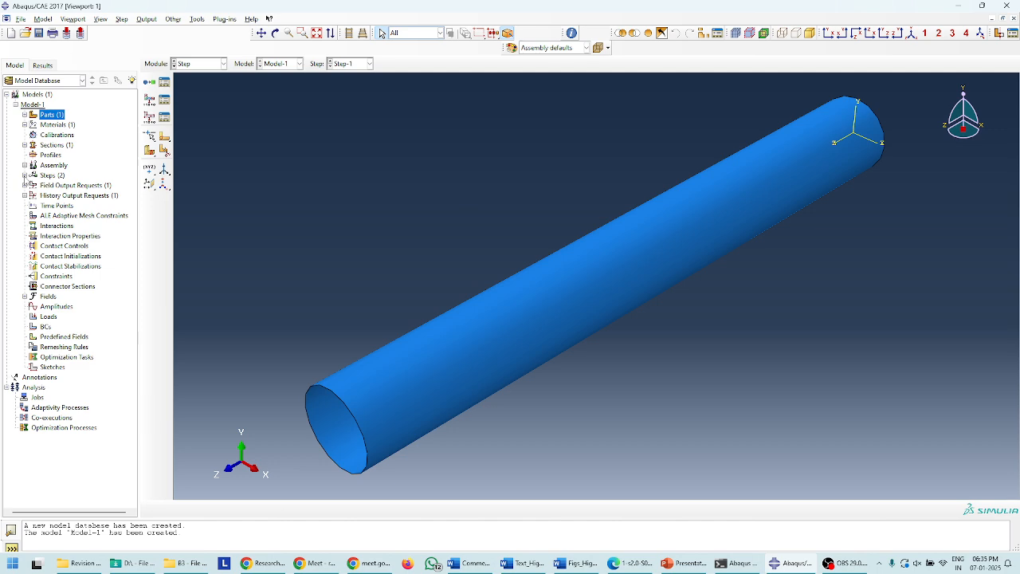
Step: Switch to the Interaction module and create reference points at the near tube end's centre and at 0,0,0
click(211, 64)
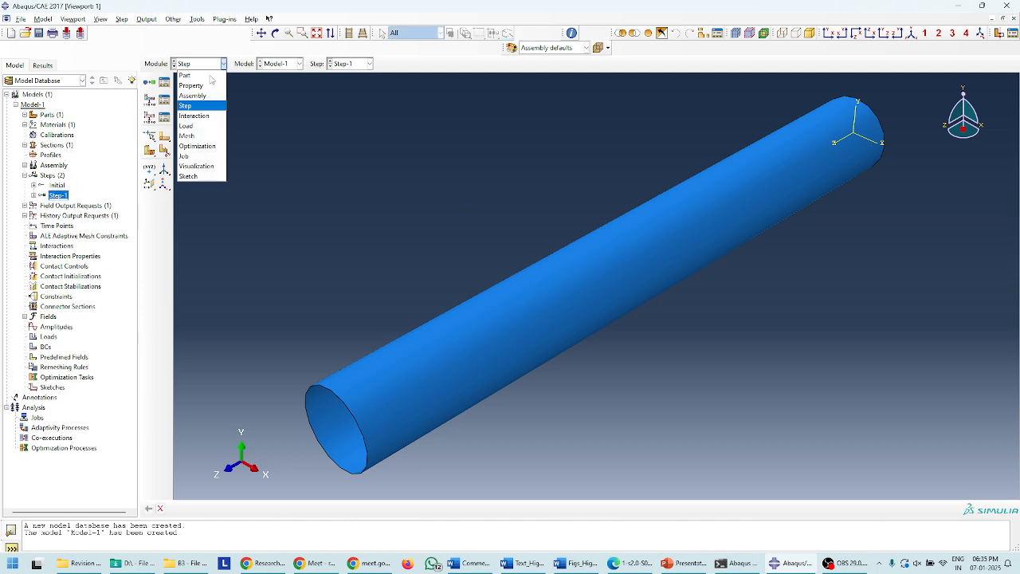
click(189, 118)
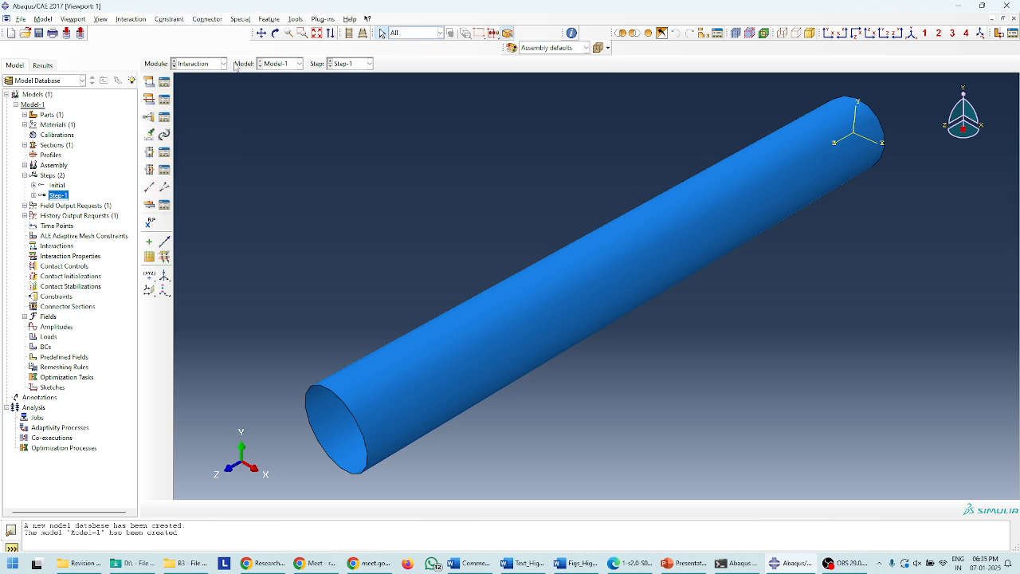
scroll(454, 224, down, 2)
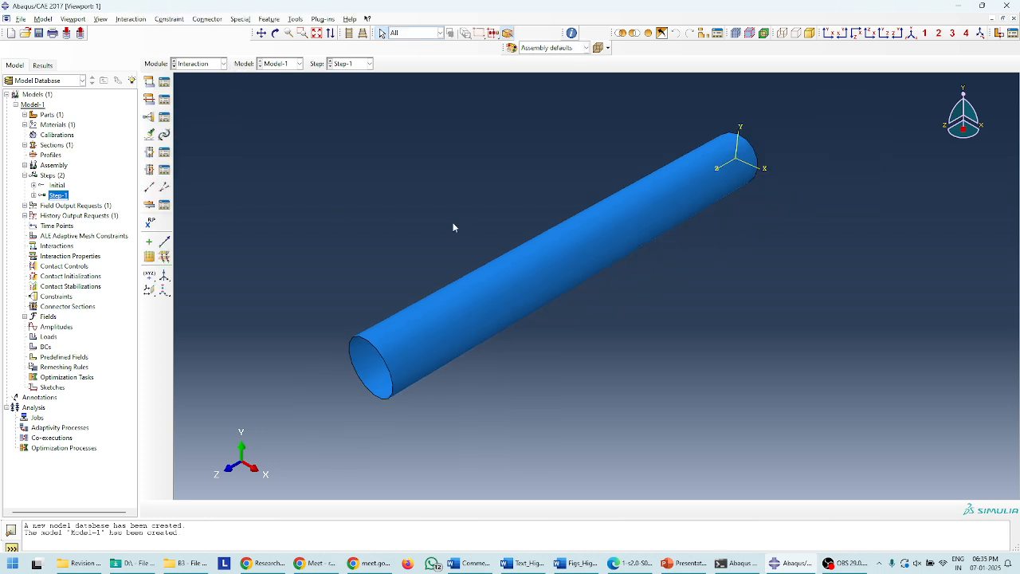
click(148, 224)
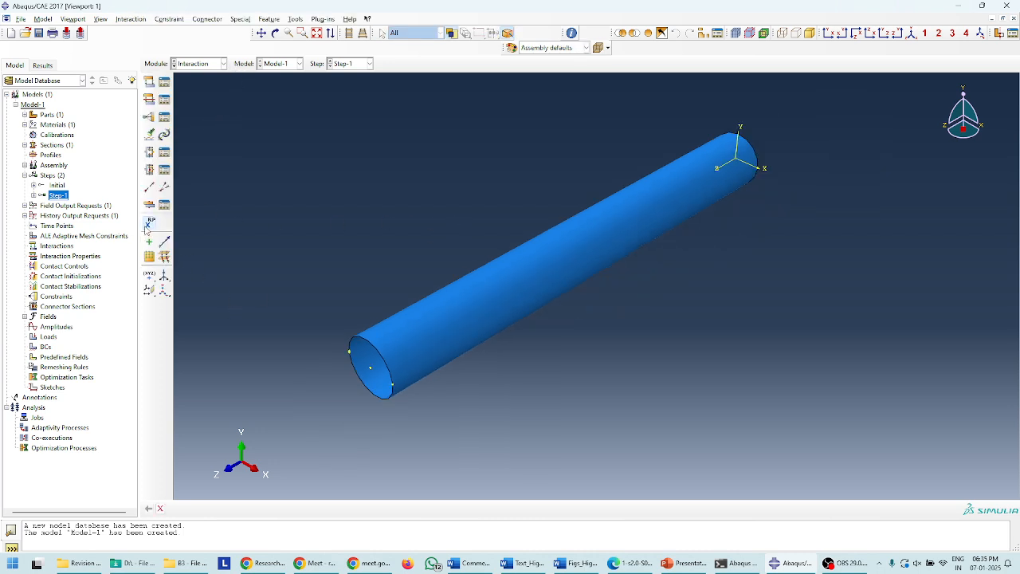
click(370, 368)
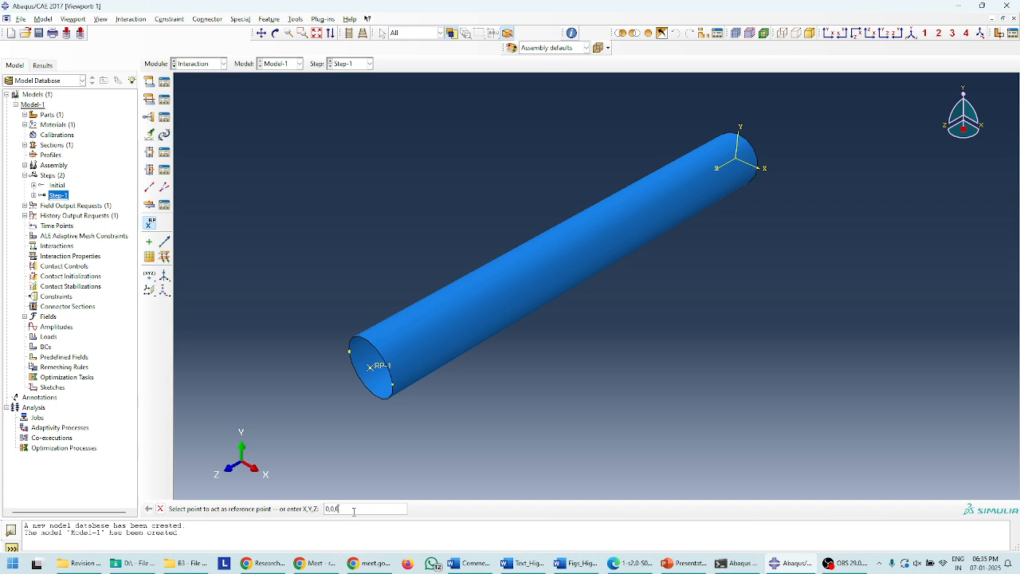
click(353, 509)
text(0,0,6)
key(Return)
Step: Start an MPC constraint named Constraint-1 with RP-1 as its control point
click(148, 117)
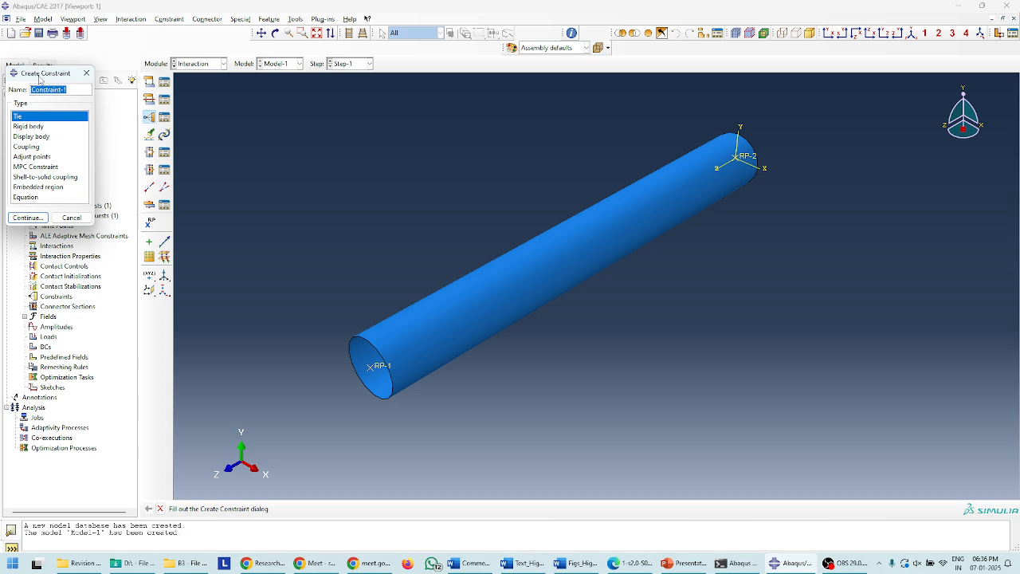
drag(40, 78, 267, 73)
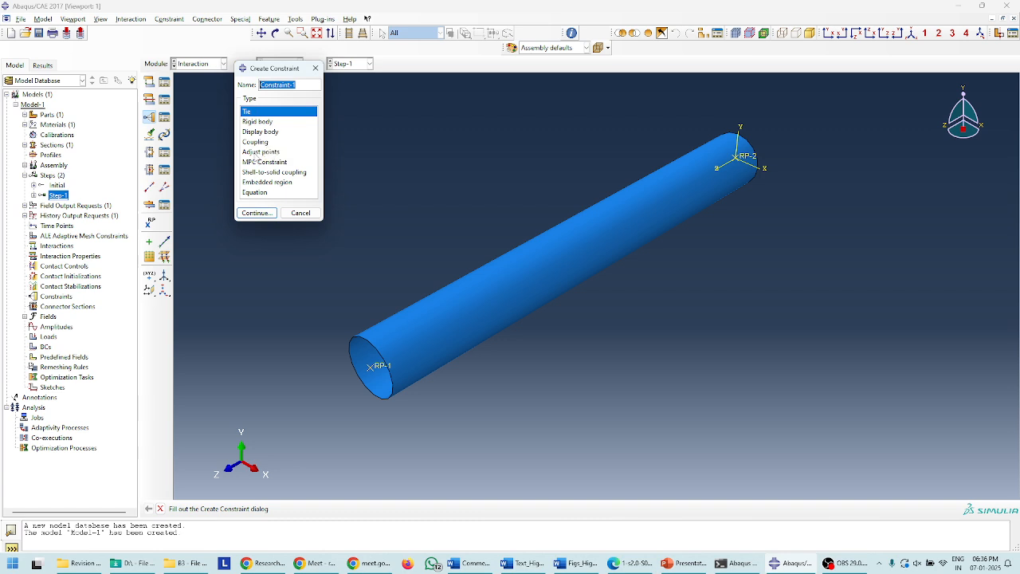
click(267, 162)
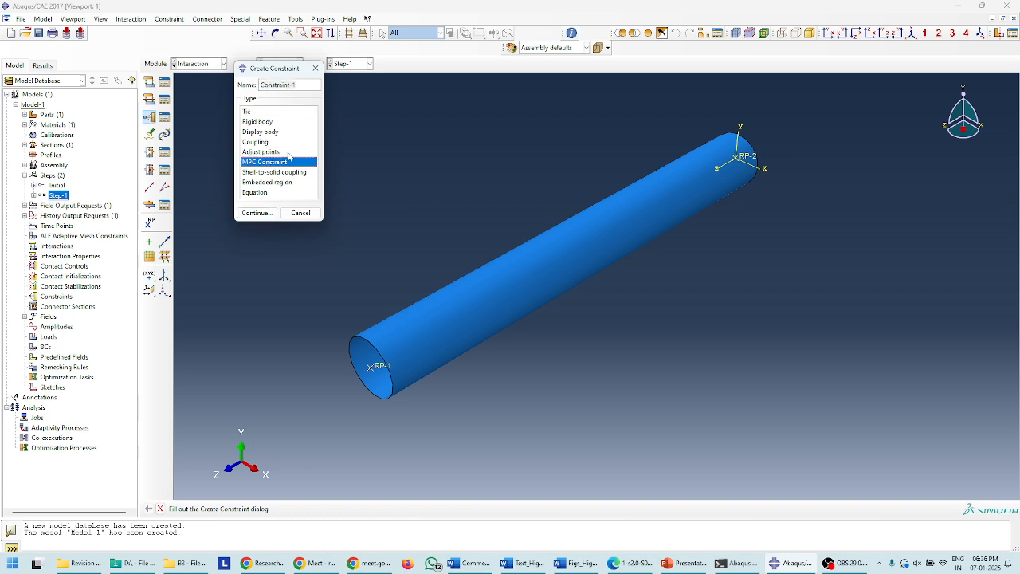
click(255, 214)
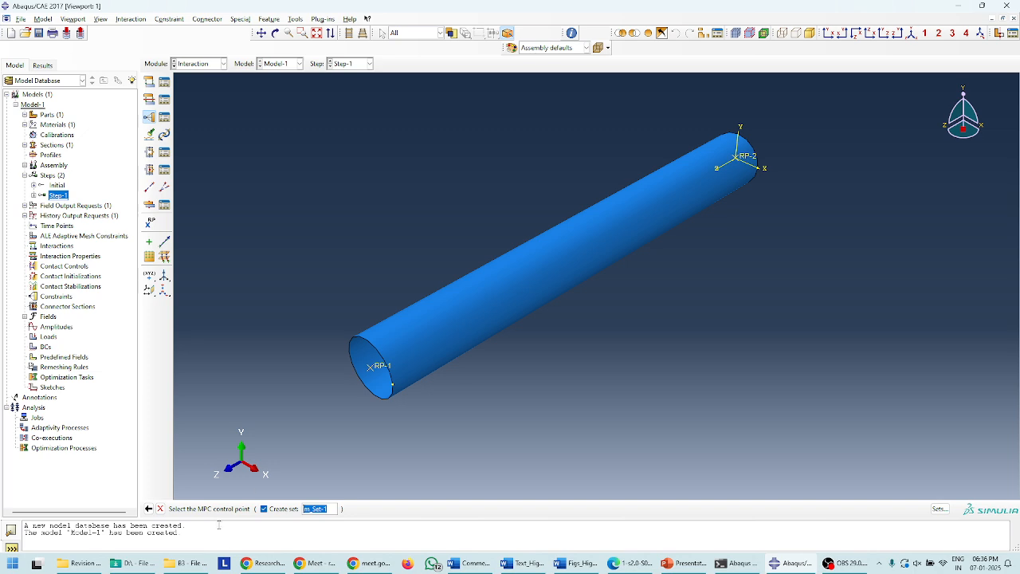
click(380, 373)
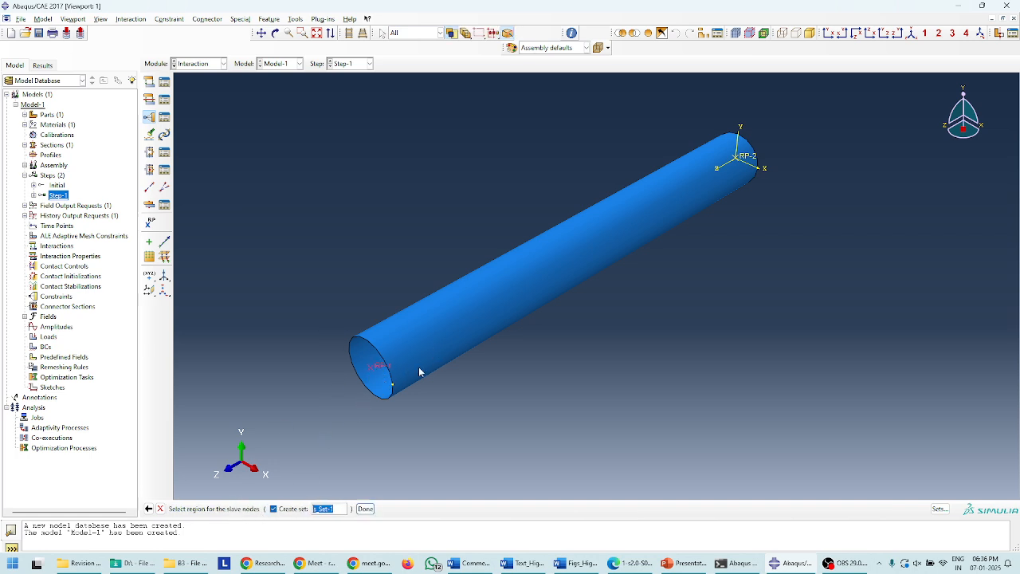
Step: Use only the circular end edge around RP-1 as the slave nodes and save the constraint with MPC type Beam
drag(315, 328, 405, 449)
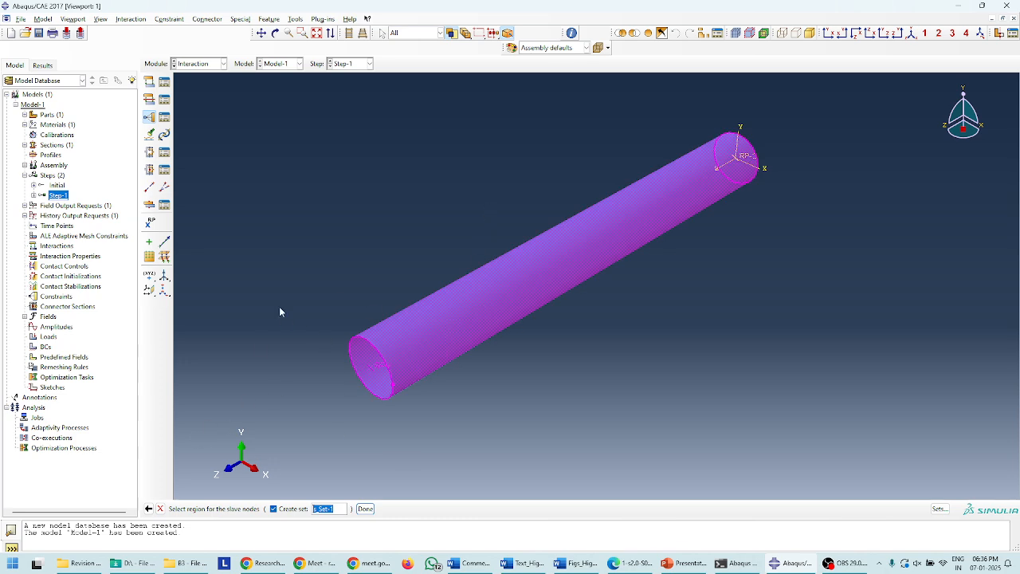
drag(310, 293, 403, 449)
drag(455, 134, 586, 415)
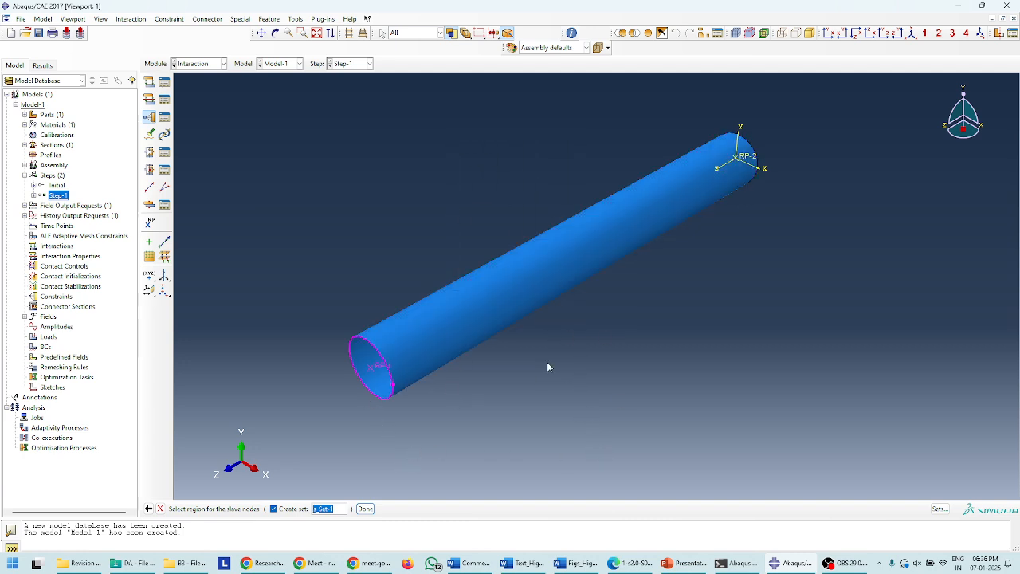
scroll(377, 360, up, 3)
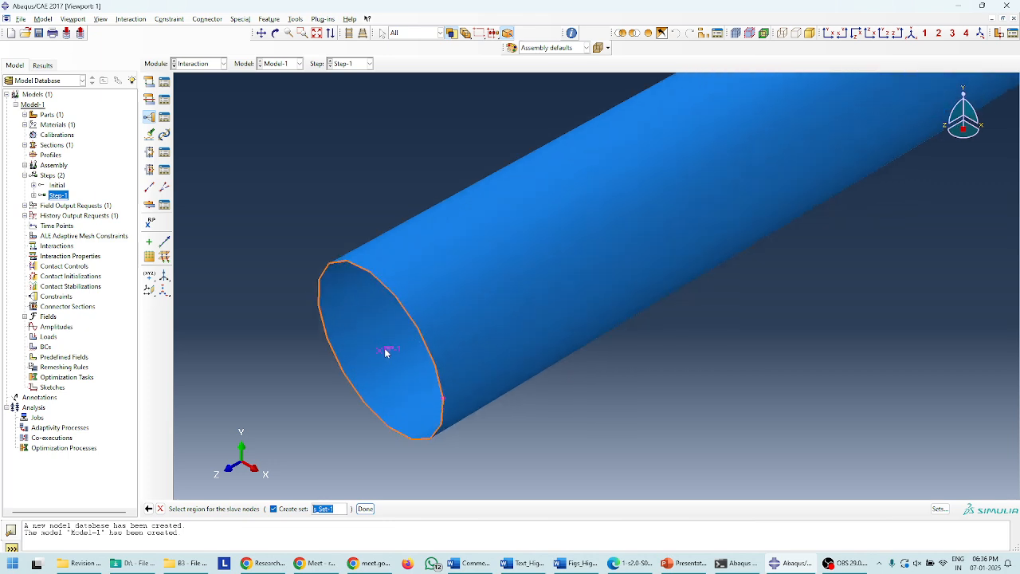
click(386, 351)
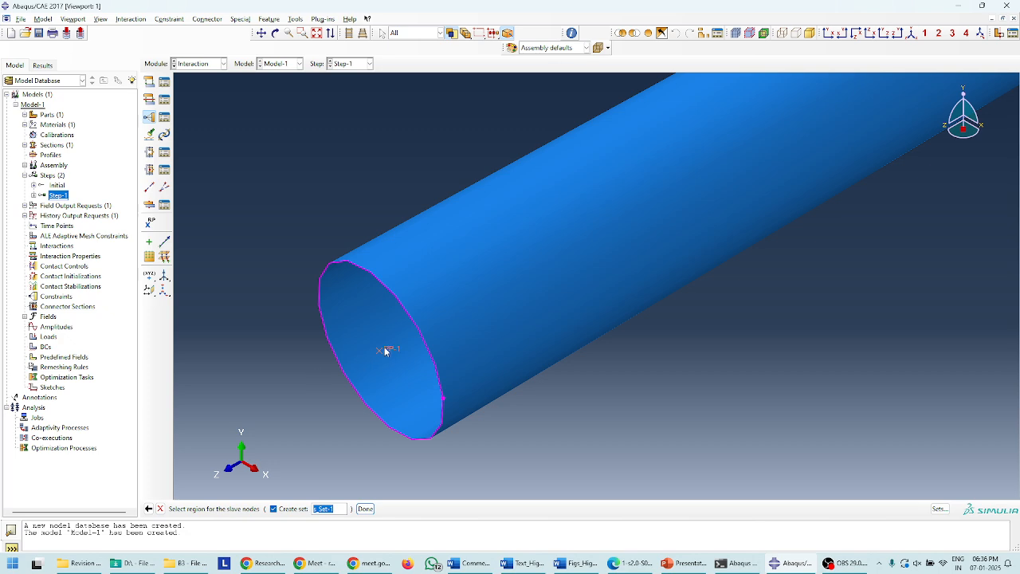
scroll(396, 354, down, 4)
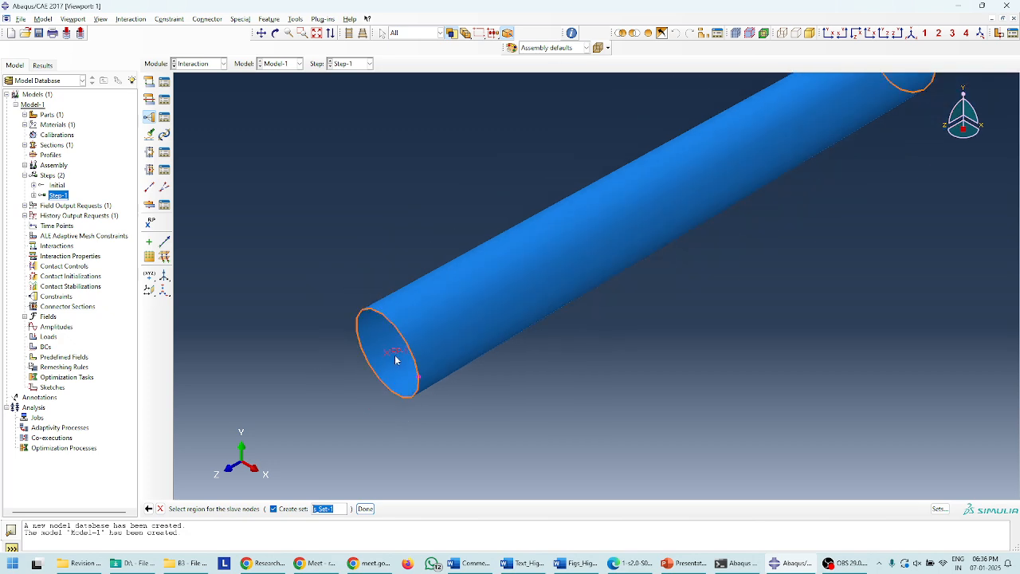
click(365, 508)
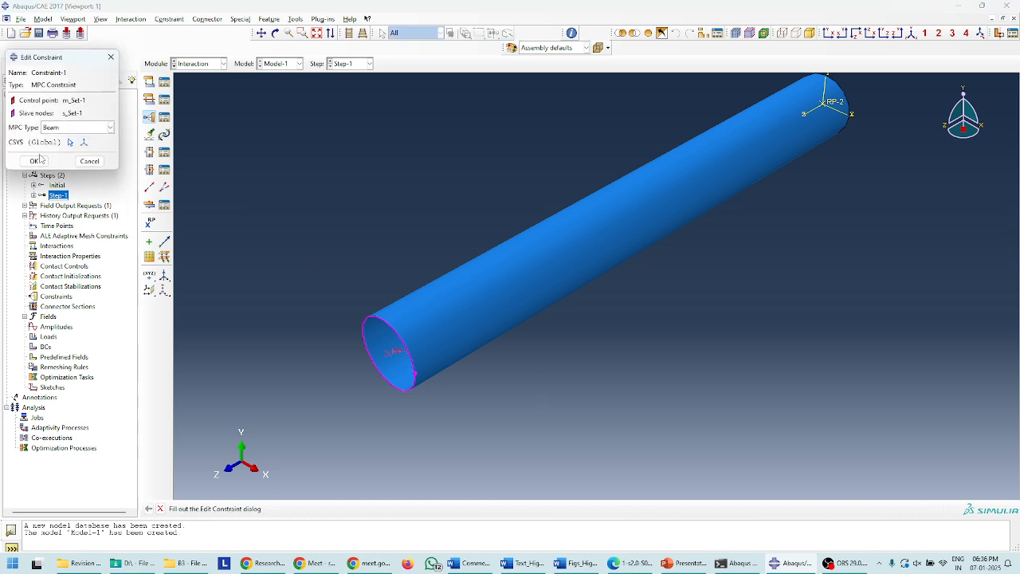
click(35, 161)
Step: Create MPC constraint Constraint-2 with RP-2 as control point and the circular end edge around it as slave nodes
scroll(393, 365, down, 1)
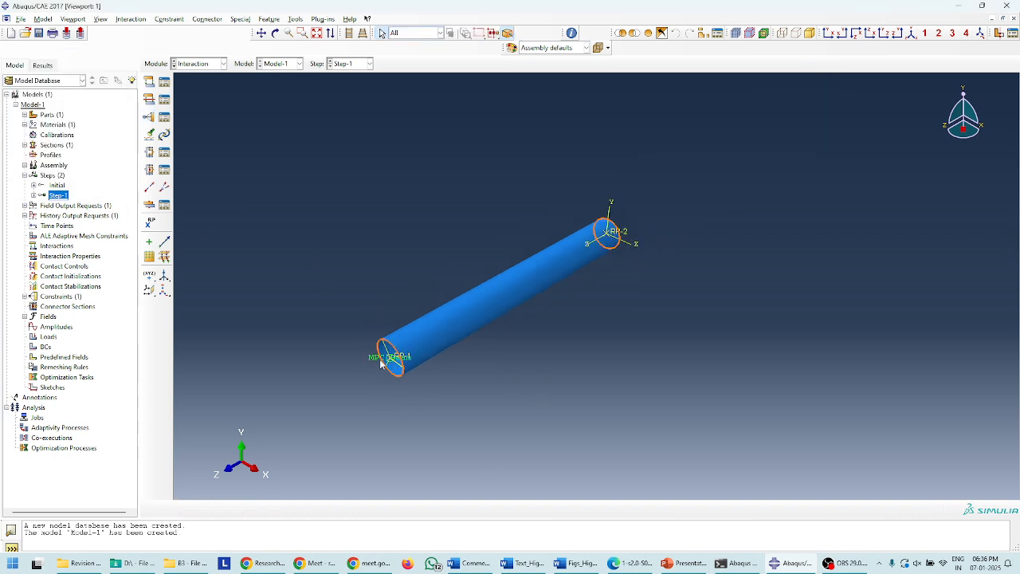
scroll(396, 363, up, 5)
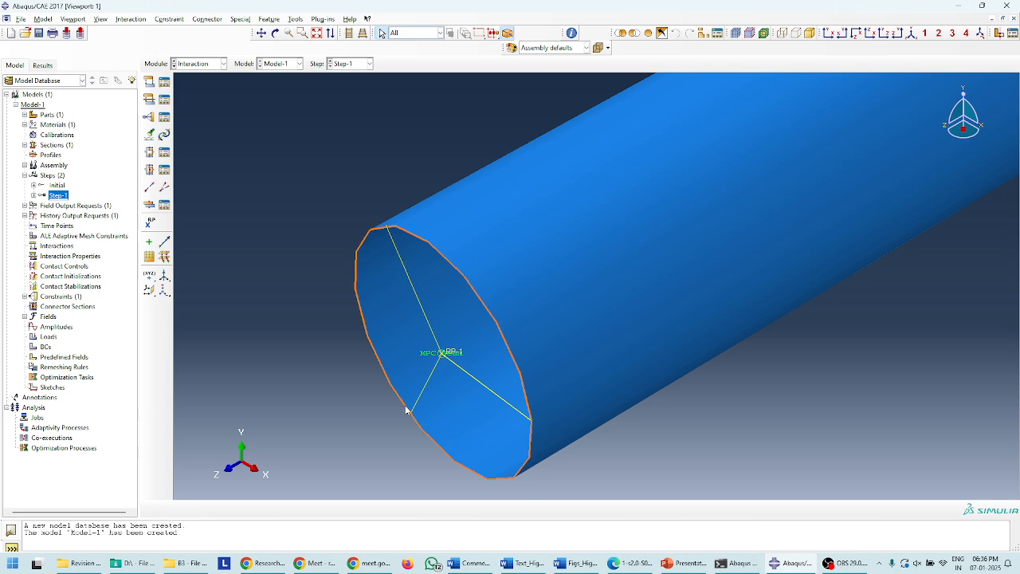
scroll(423, 404, down, 5)
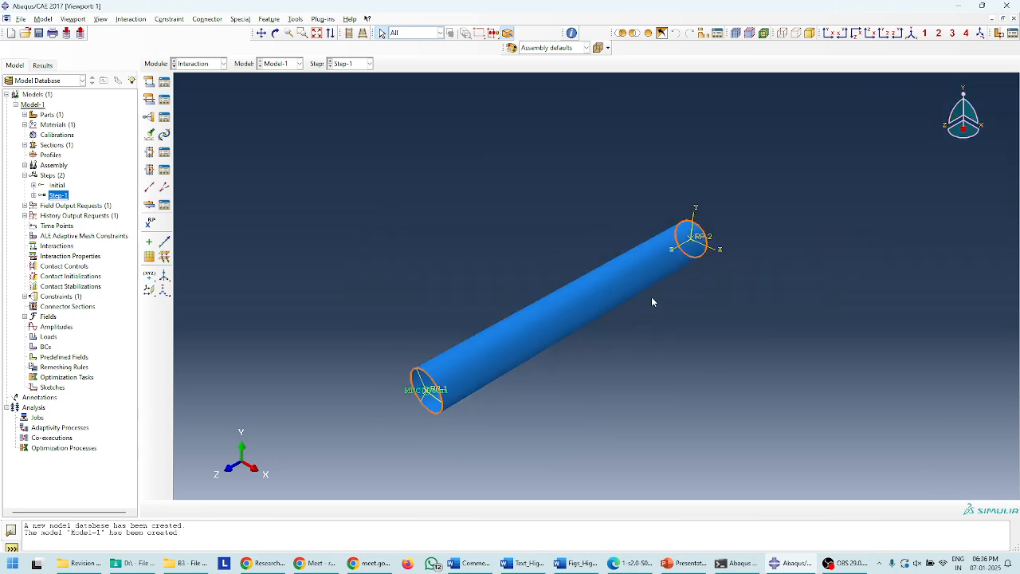
click(149, 118)
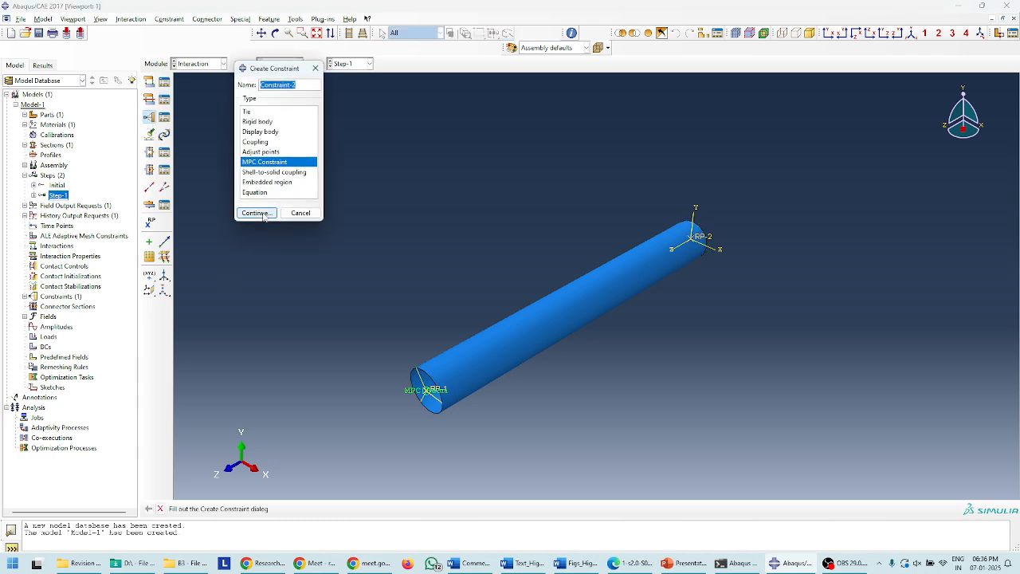
click(255, 212)
click(712, 236)
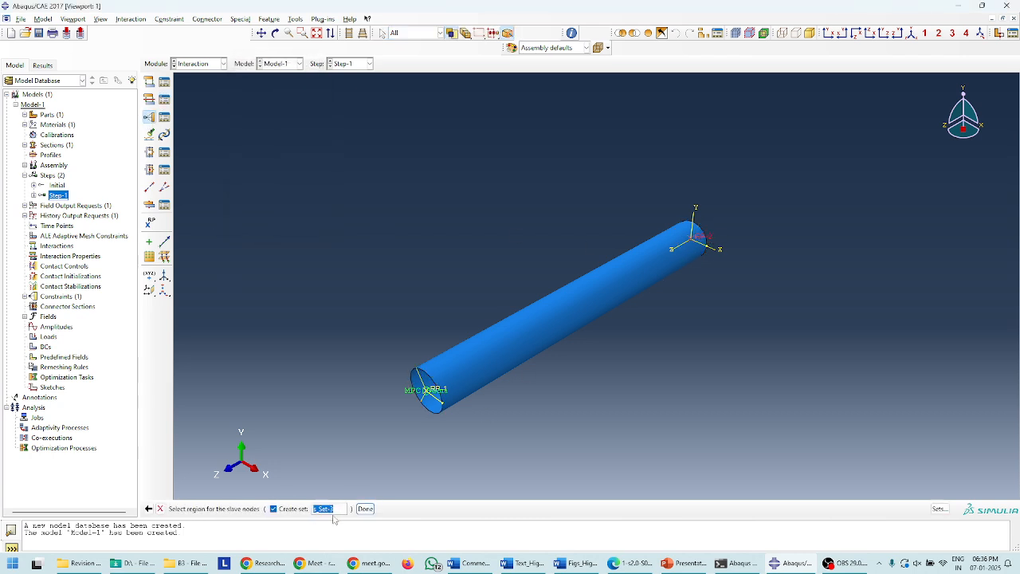
drag(663, 180, 757, 314)
ctrl+drag(587, 194, 440, 498)
click(365, 509)
click(32, 161)
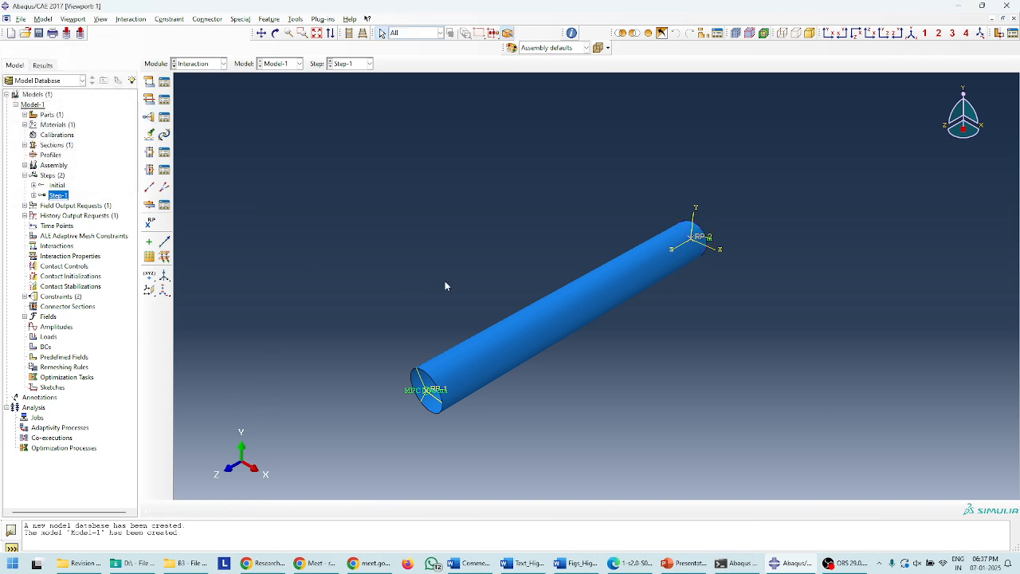
ctrl+alt+drag(732, 298, 459, 317)
scroll(735, 271, down, 4)
scroll(638, 360, down, 2)
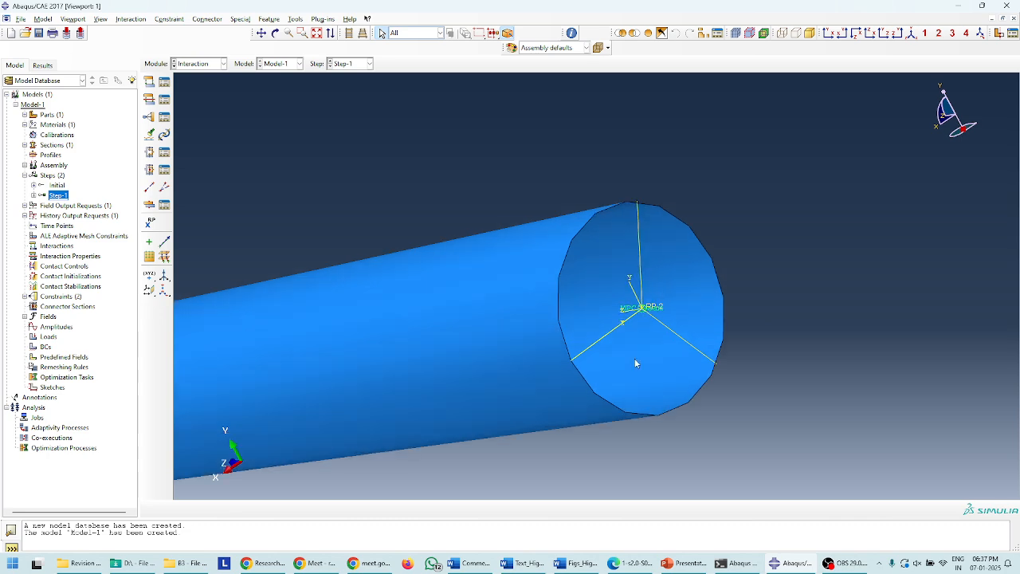
Step: Switch to the Load module with the whole tube in an isometric view
ctrl+alt+drag(638, 359, 679, 353)
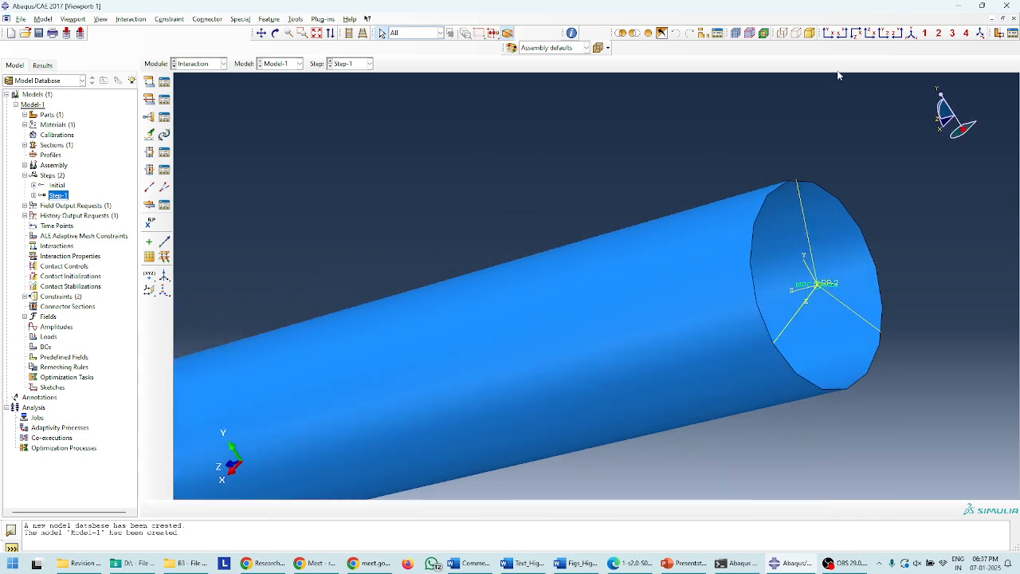
click(914, 33)
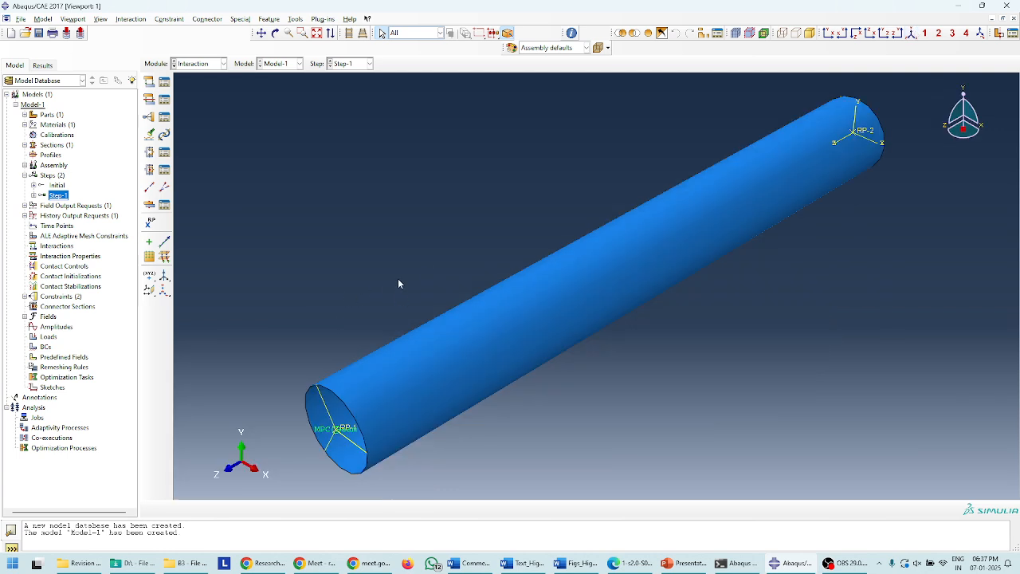
scroll(399, 284, up, 2)
click(203, 66)
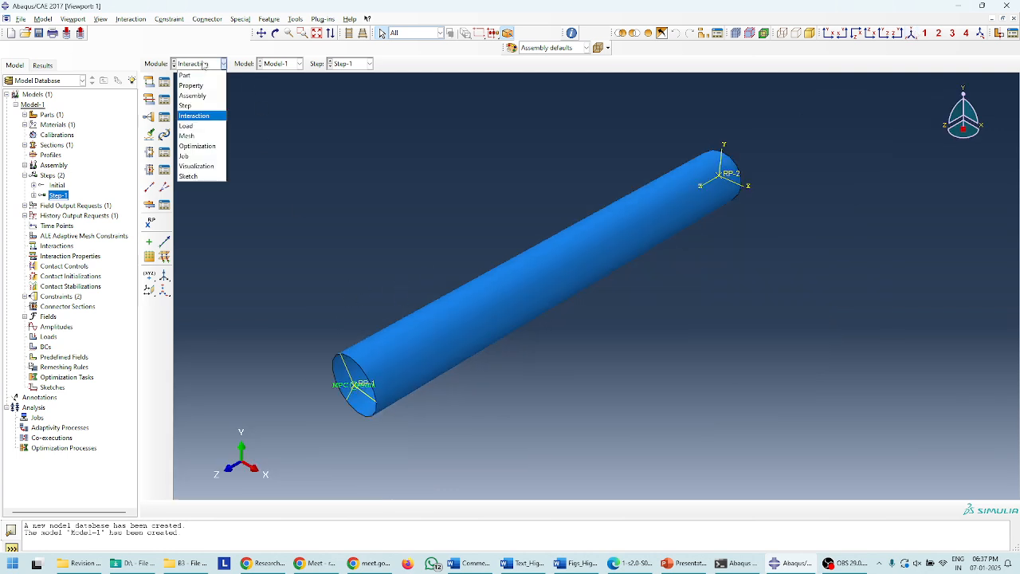
click(195, 125)
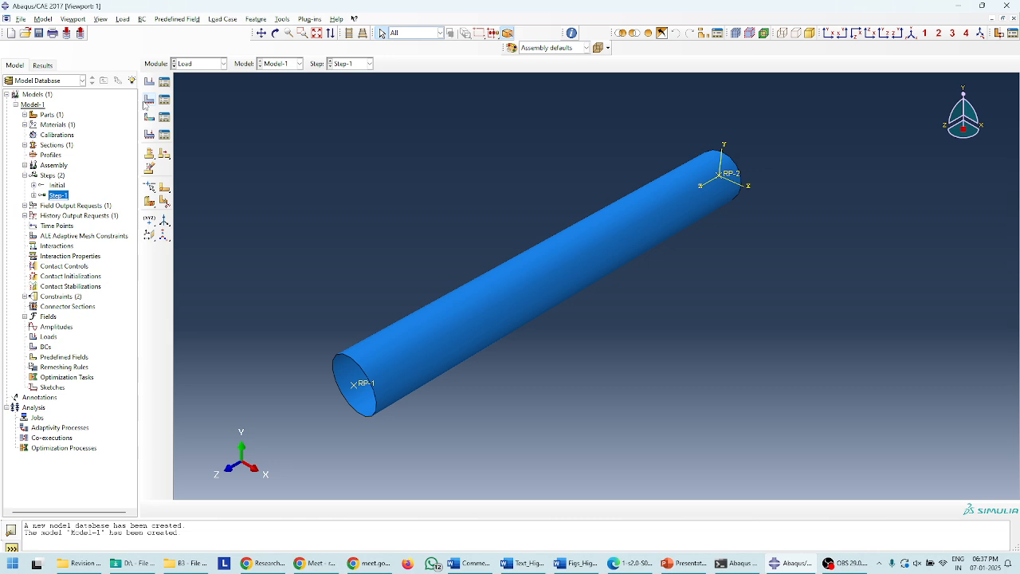
click(148, 102)
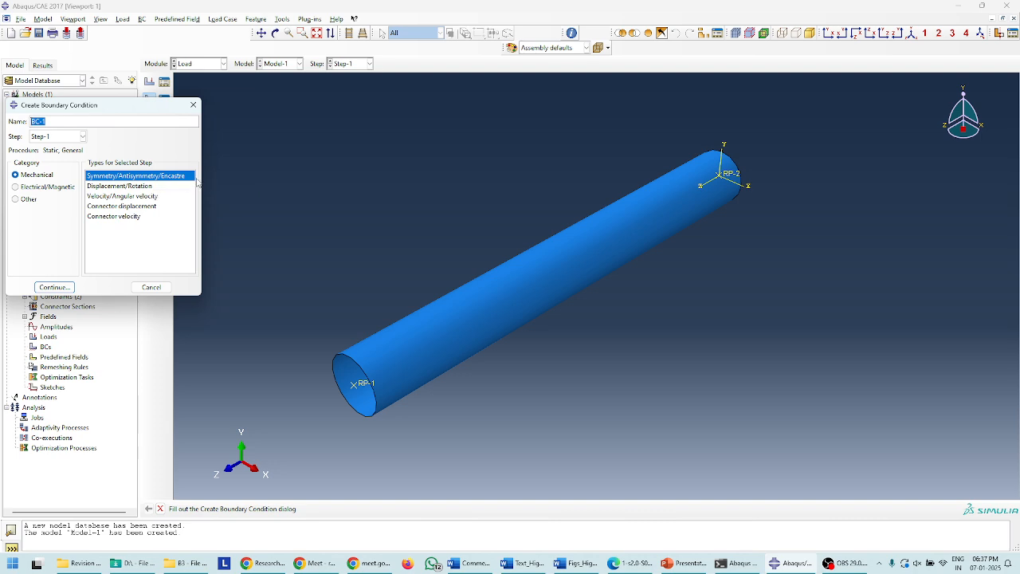
click(117, 187)
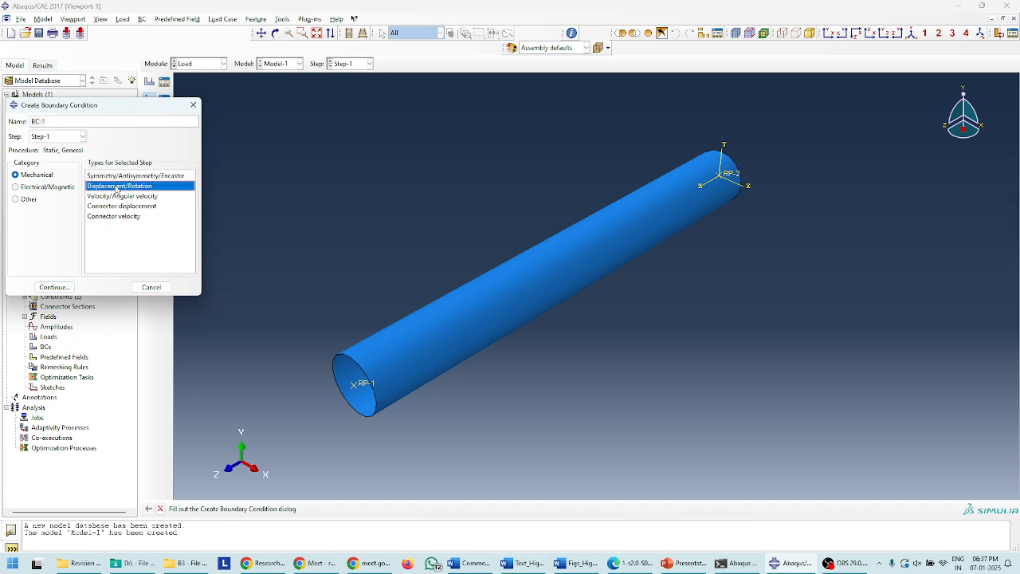
click(52, 288)
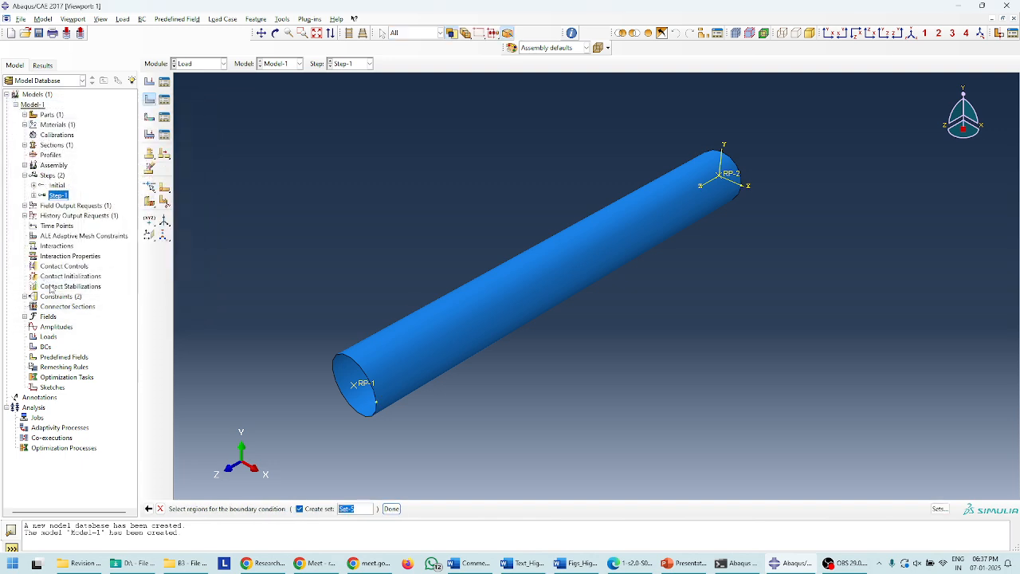
click(735, 177)
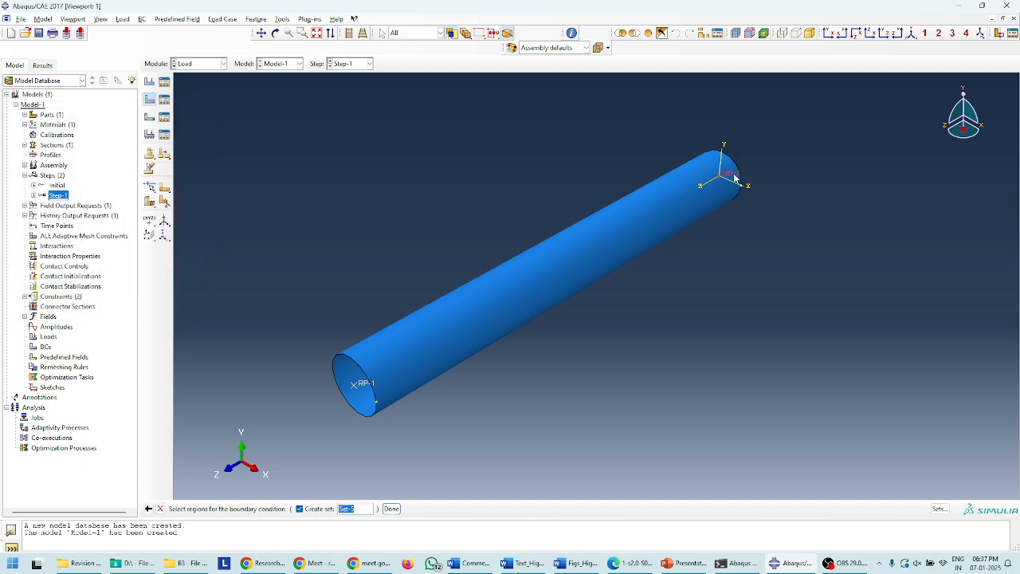
click(391, 508)
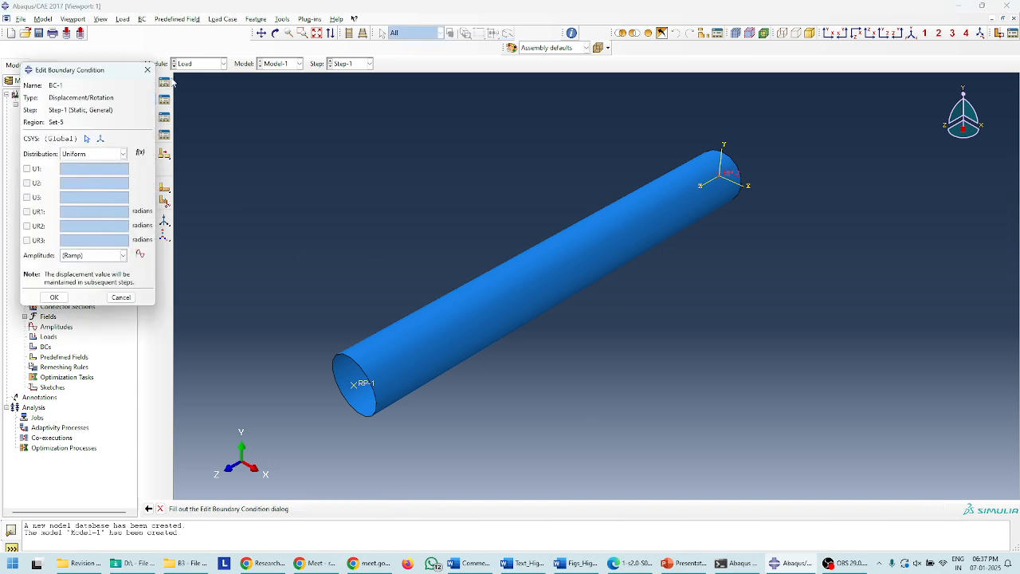
click(147, 69)
Step: Start a Displacement/Rotation boundary condition named BC-1 in the Initial step, applied to reference point RP-2
click(149, 100)
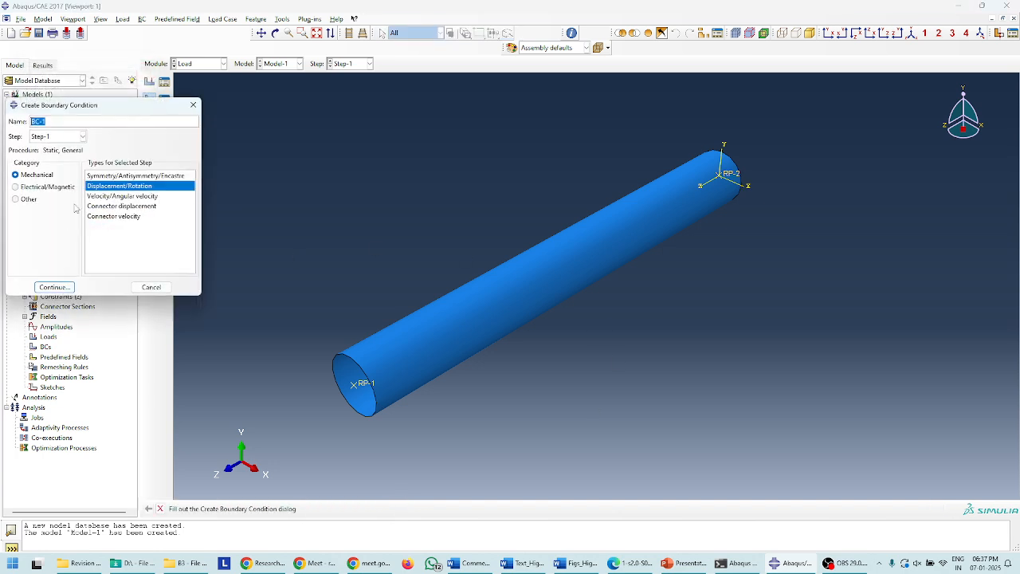
click(64, 141)
click(51, 147)
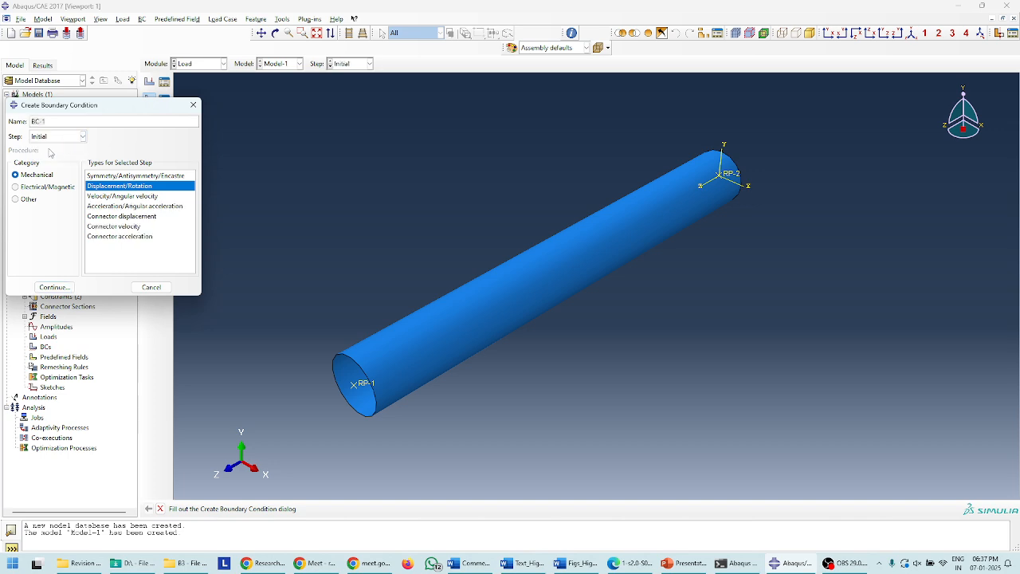
click(55, 288)
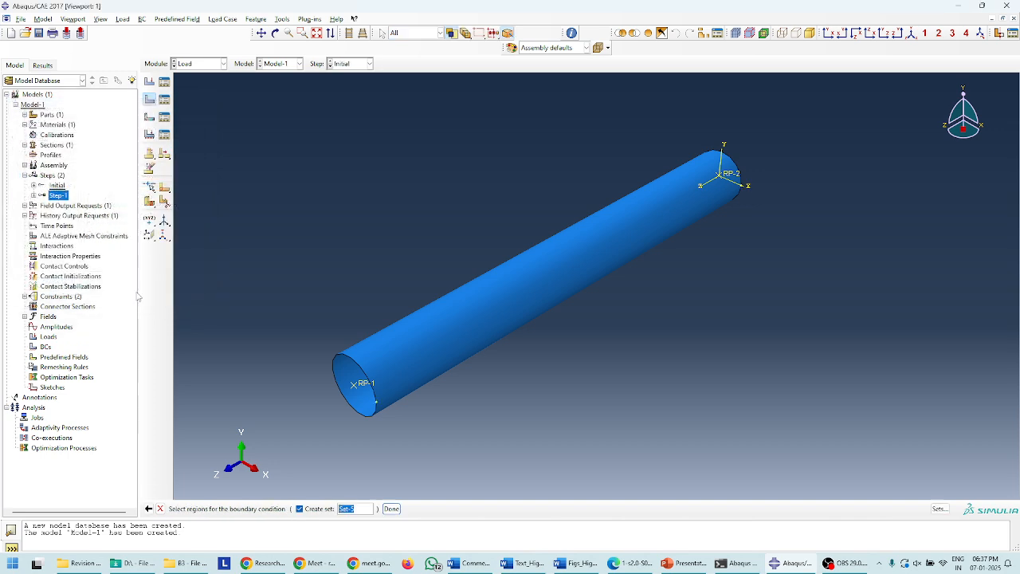
click(727, 173)
click(391, 508)
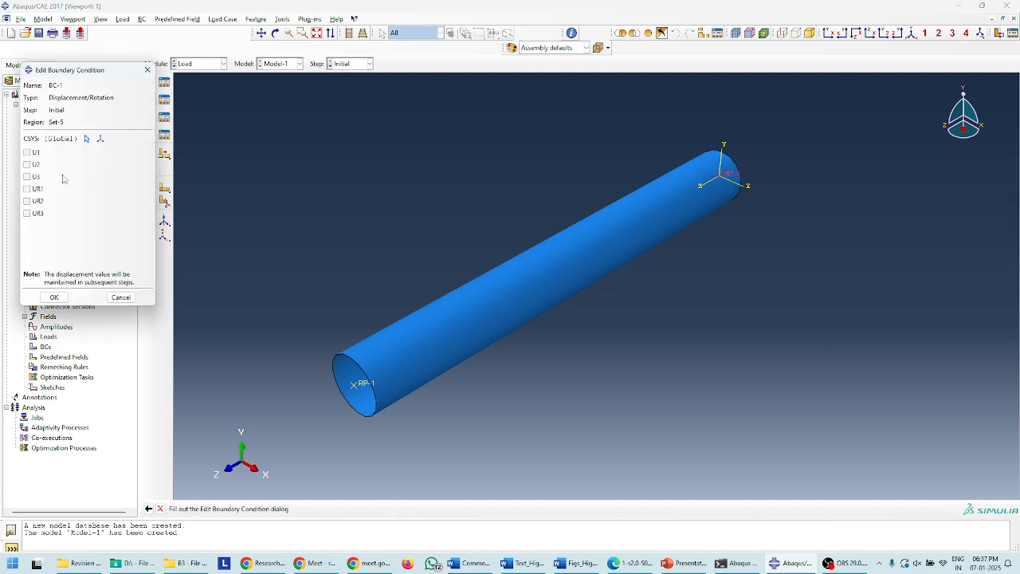
Step: Restrain U1, U2, U3, UR1, UR2 and UR3 in BC-1 and save the boundary condition
click(27, 152)
click(27, 164)
click(27, 176)
click(27, 189)
click(27, 201)
click(27, 214)
click(55, 297)
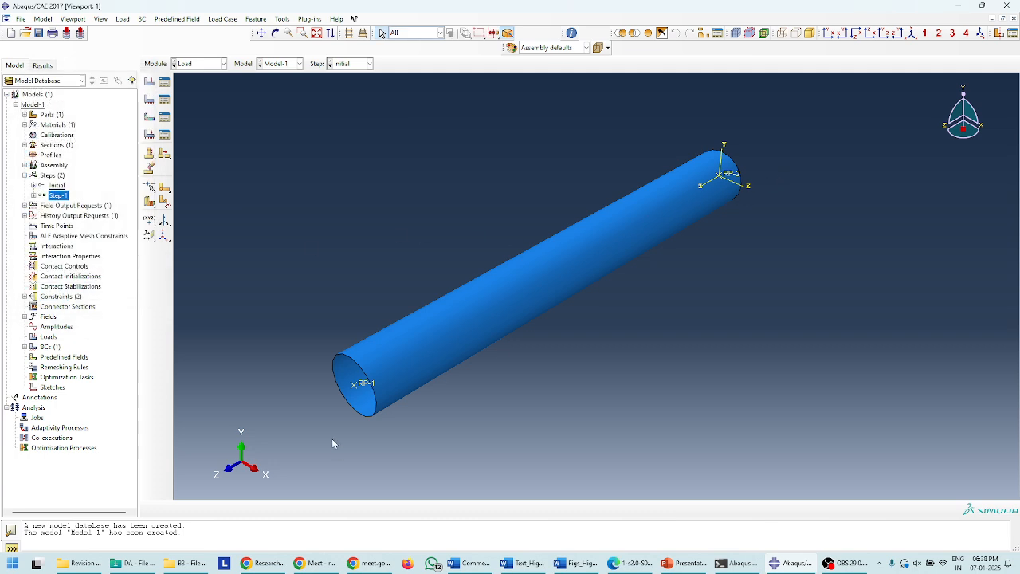
Step: Inspect the boundary condition symbols at RP-2 and review BC-1 in the Boundary Condition Manager
ctrl+alt+drag(633, 274, 454, 377)
scroll(731, 193, down, 5)
ctrl+alt+drag(734, 192, 738, 253)
scroll(737, 252, up, 2)
scroll(737, 255, up, 4)
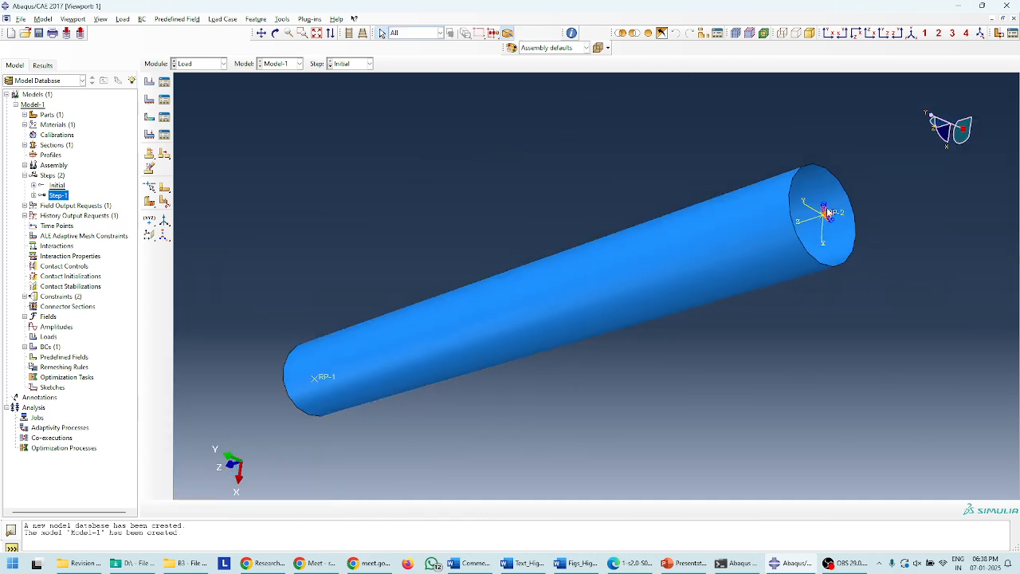
scroll(572, 290, up, 1)
ctrl+alt+drag(517, 313, 722, 248)
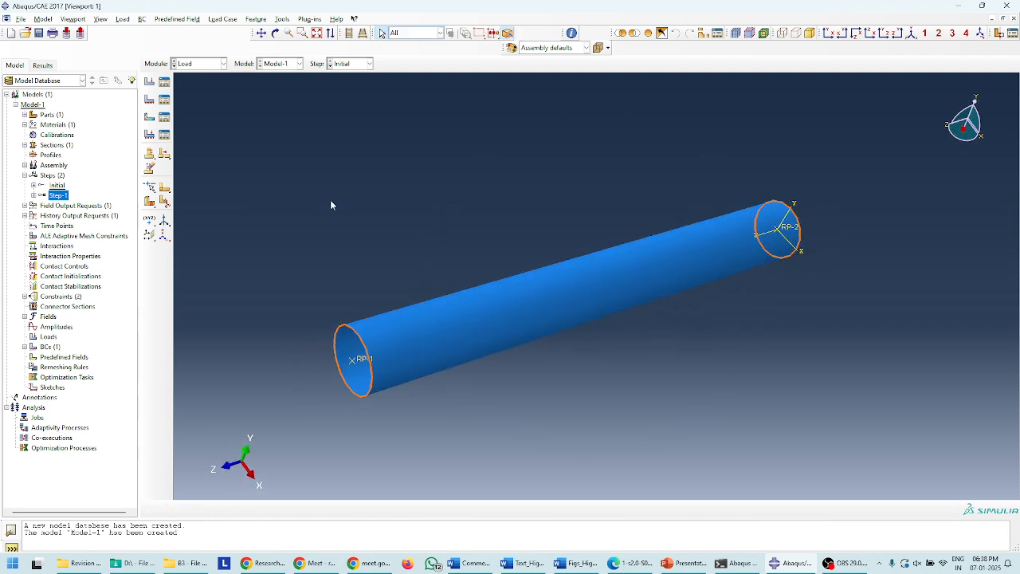
click(164, 99)
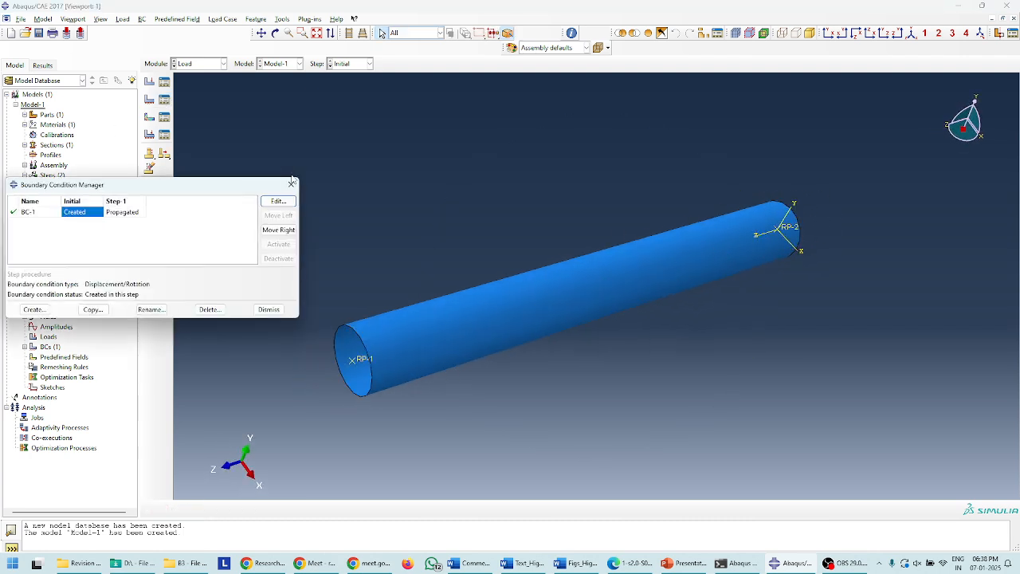
click(292, 183)
Step: Start a Displacement/Rotation boundary condition named BC-2 in the Initial step, applied to reference point RP-1
click(149, 100)
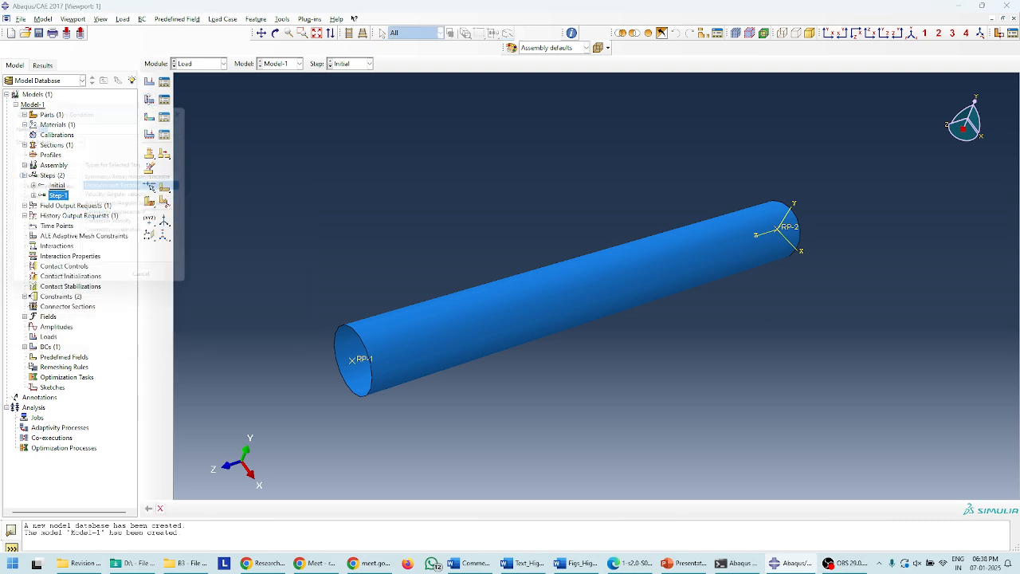
click(53, 287)
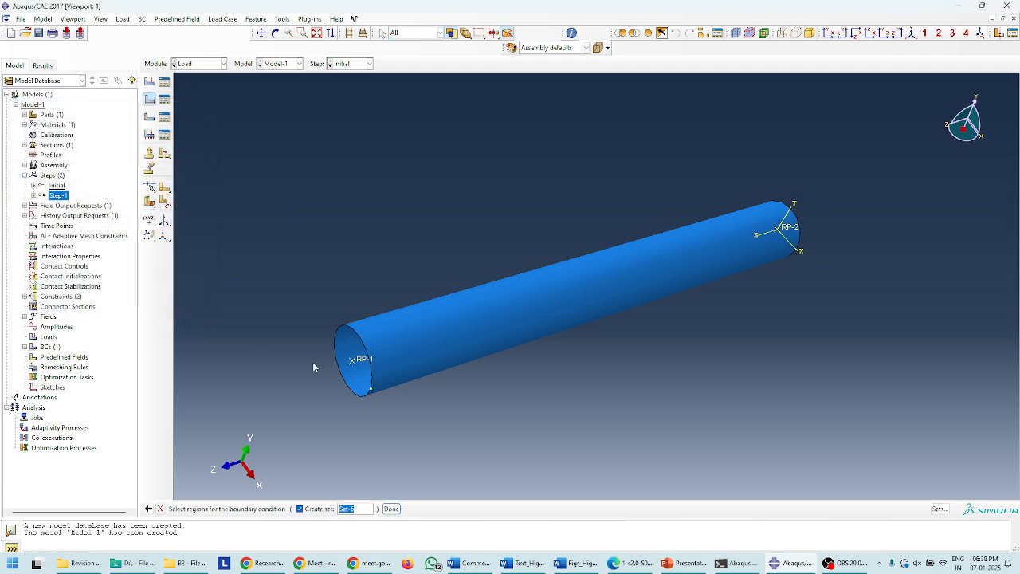
click(392, 509)
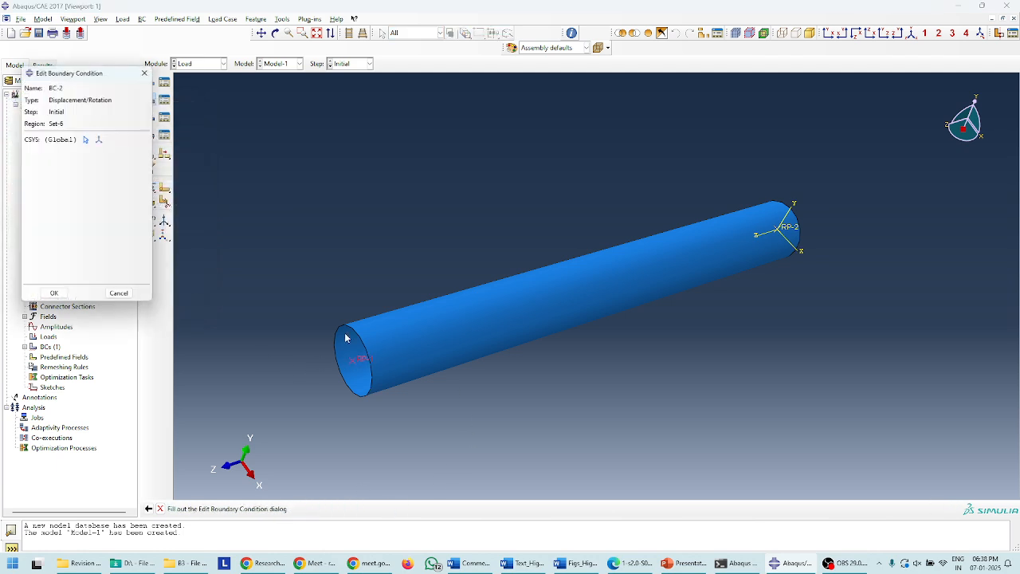
Step: Restrain U1, U2, UR1, UR2 and UR3 in BC-2, leaving U3 free, and save it
click(28, 152)
click(28, 165)
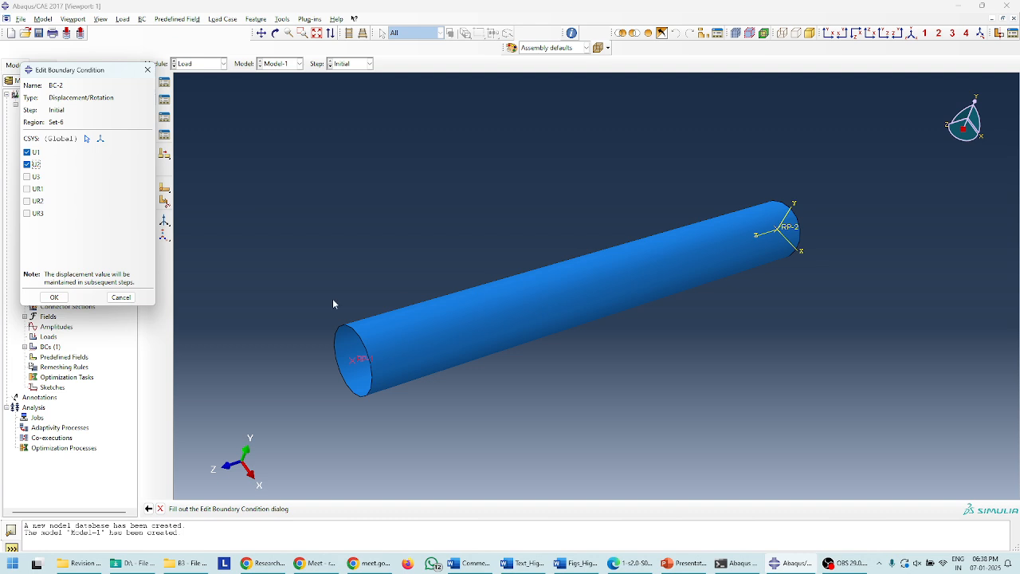
click(27, 189)
click(27, 201)
click(27, 213)
click(54, 297)
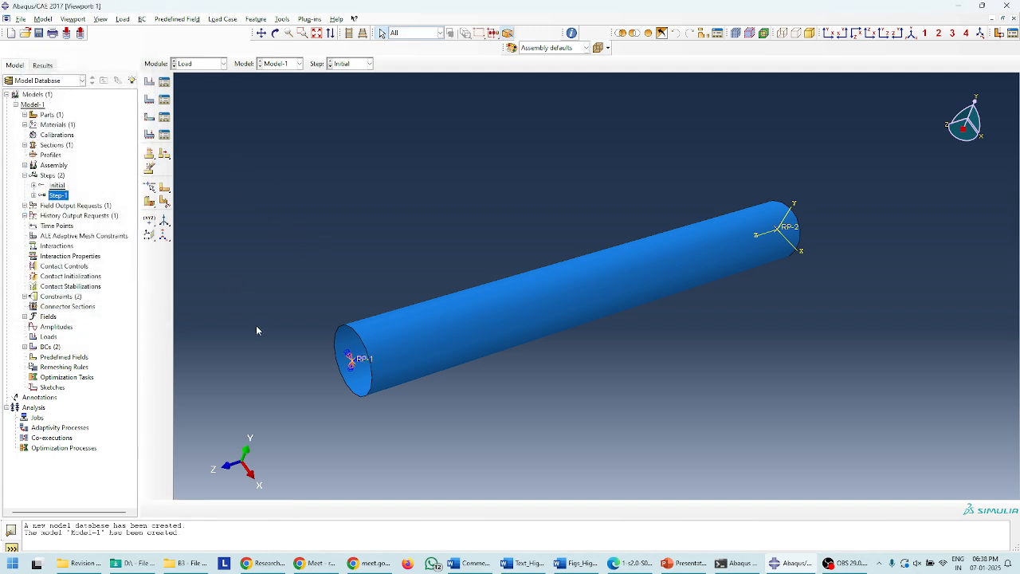
ctrl+alt+drag(391, 360, 376, 404)
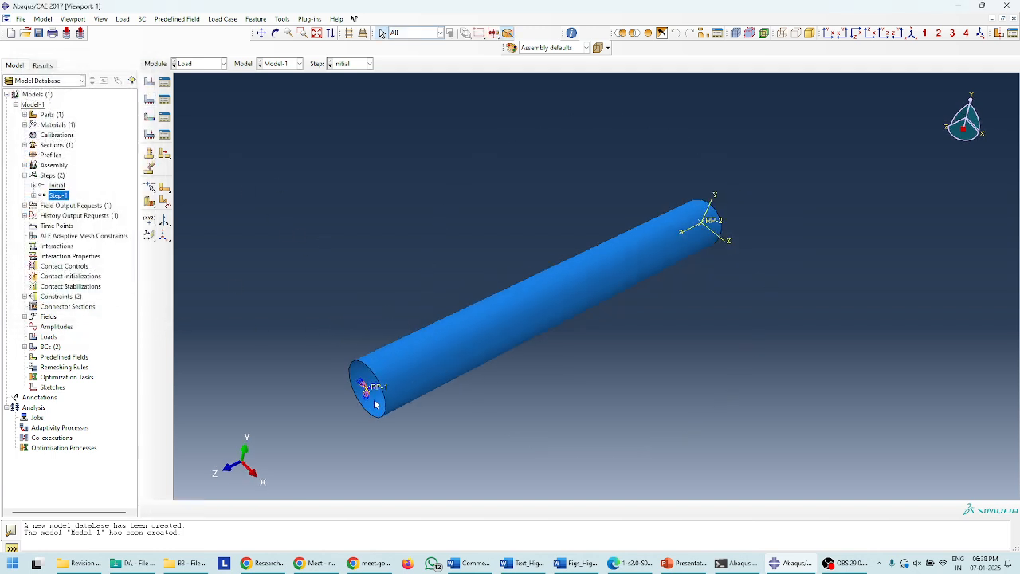
click(149, 83)
click(52, 185)
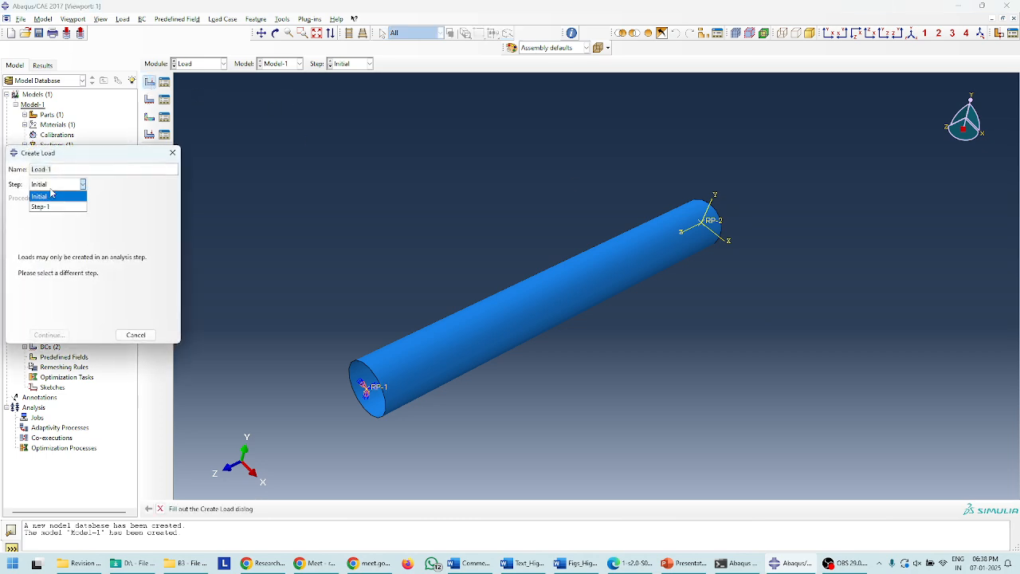
click(47, 205)
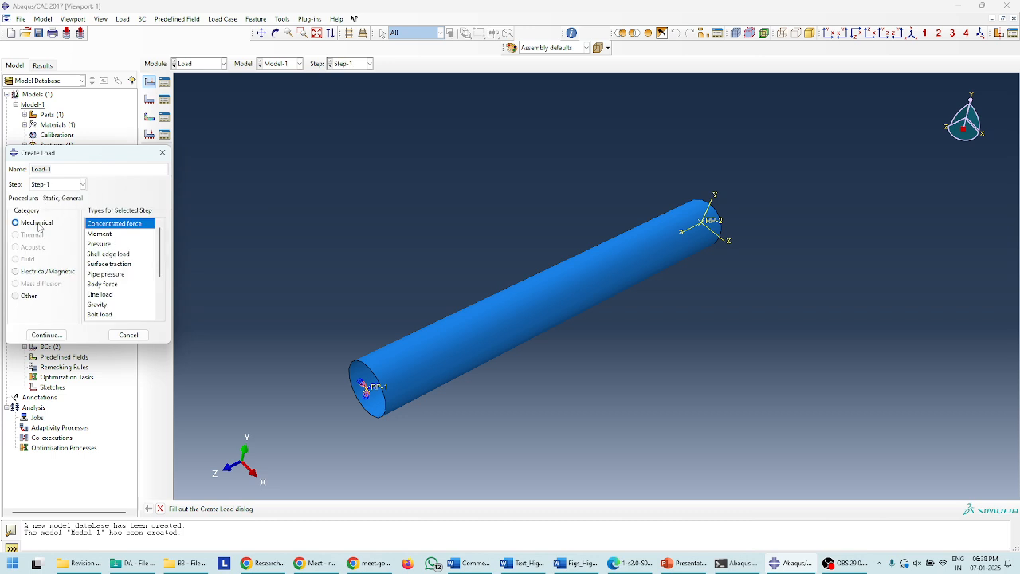
click(46, 335)
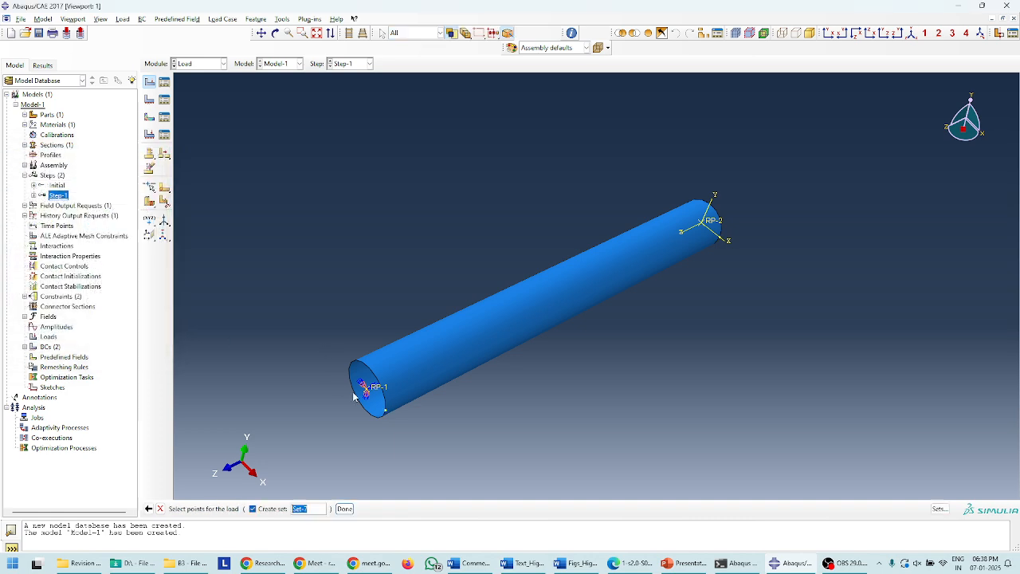
click(345, 508)
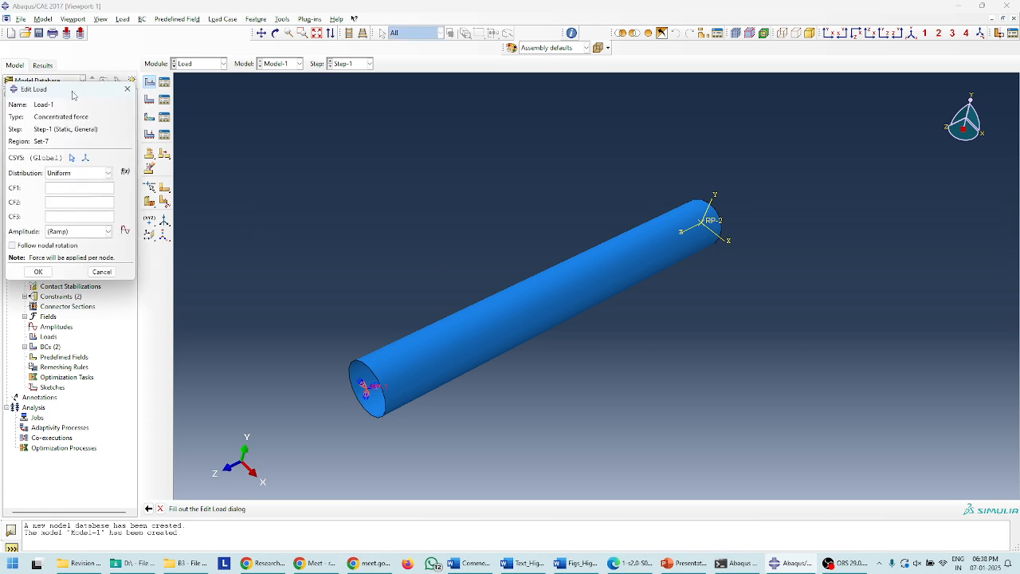
click(127, 88)
Step: Start a mechanical Concentrated force load named Load-1 in Step-1, applied to reference point RP-1
click(149, 82)
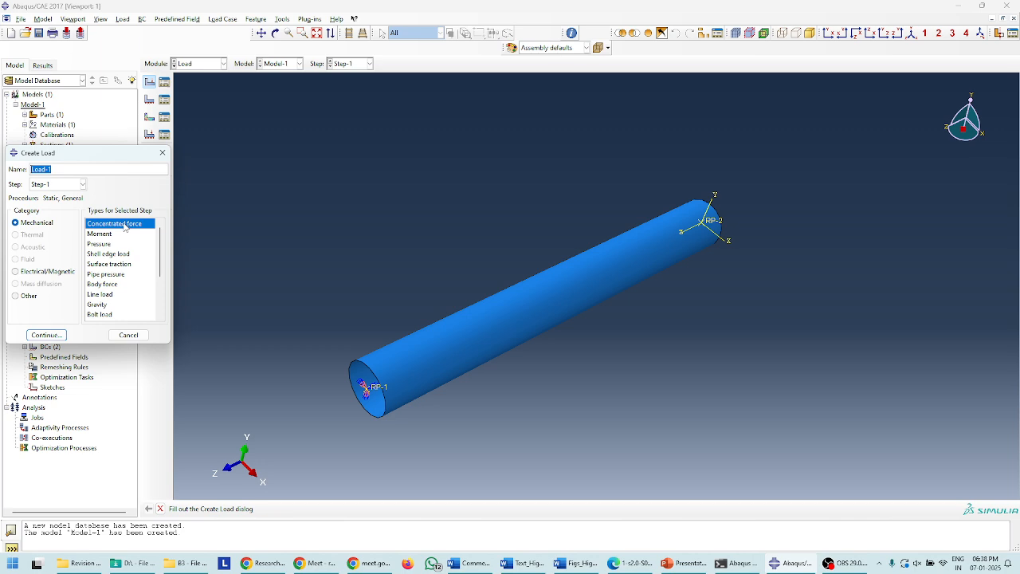
click(68, 185)
click(49, 207)
click(67, 185)
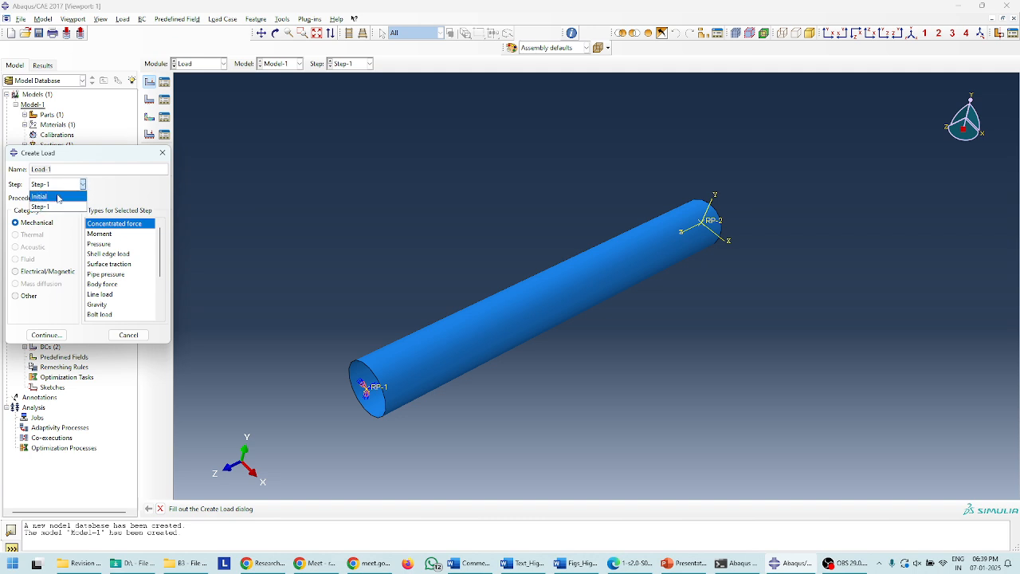
click(50, 196)
click(67, 188)
click(49, 207)
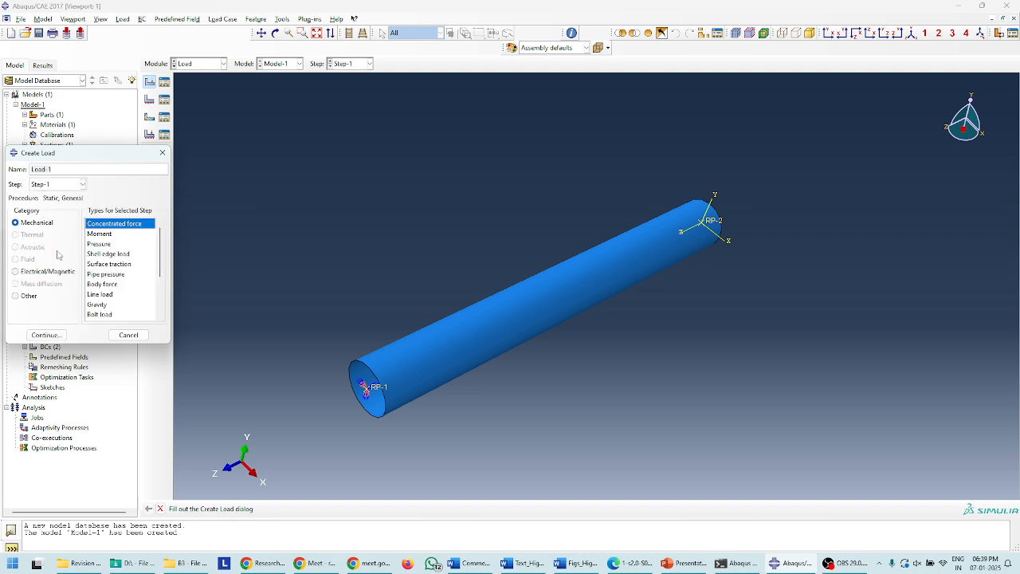
click(47, 335)
click(380, 389)
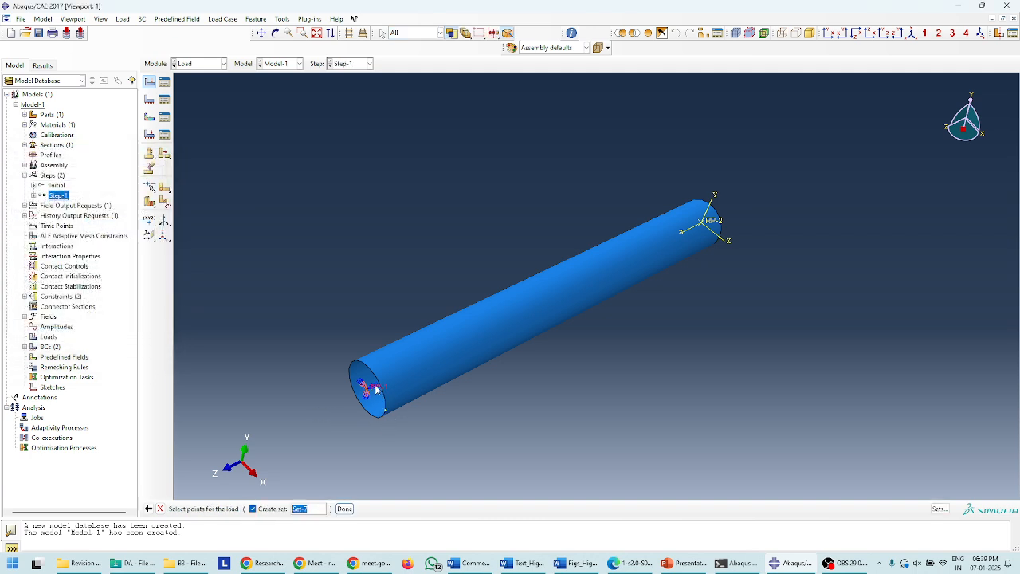
click(344, 508)
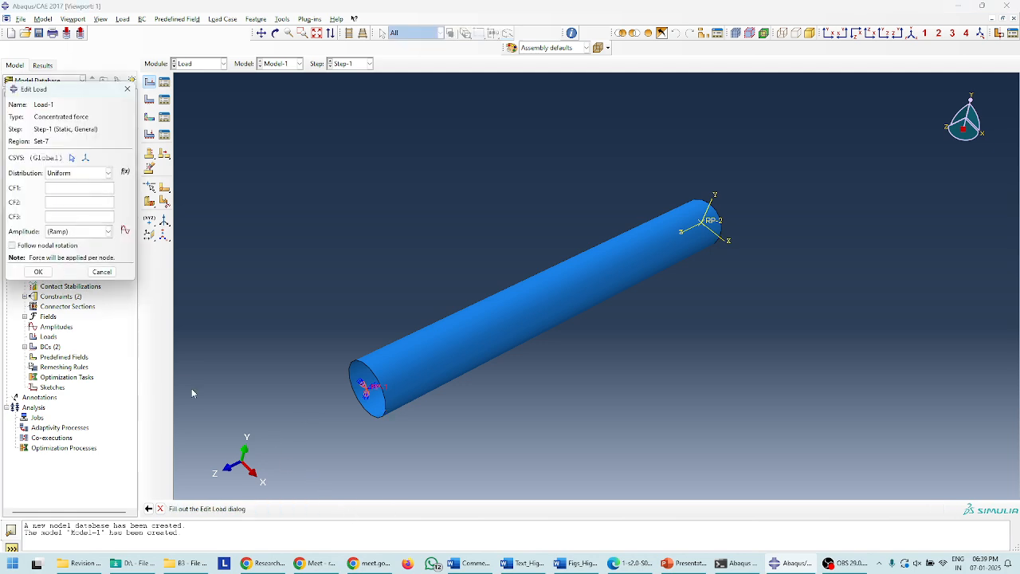
Step: Set Load-1's CF3 component to -100000 and save the load
drag(67, 86, 117, 196)
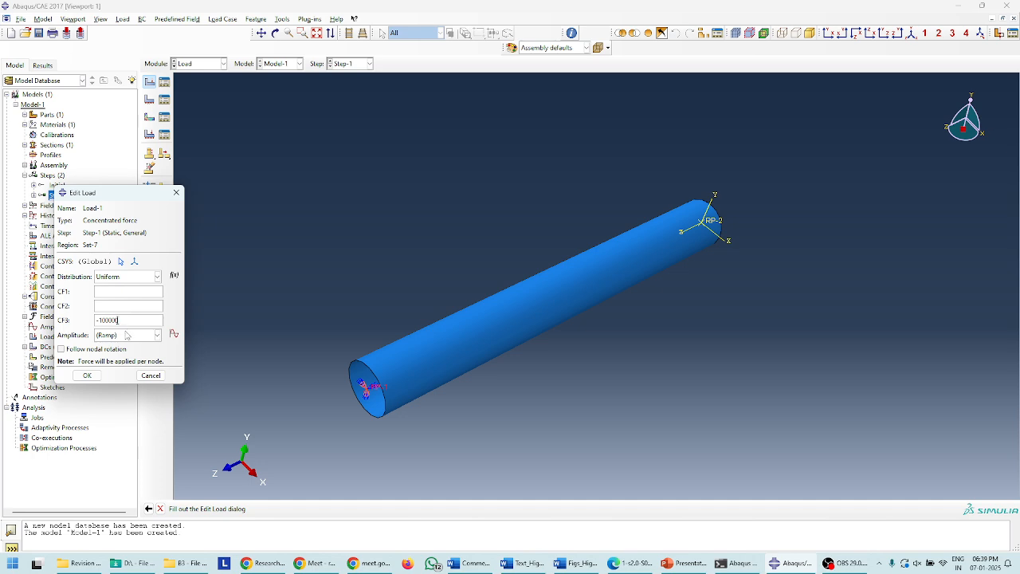
click(88, 376)
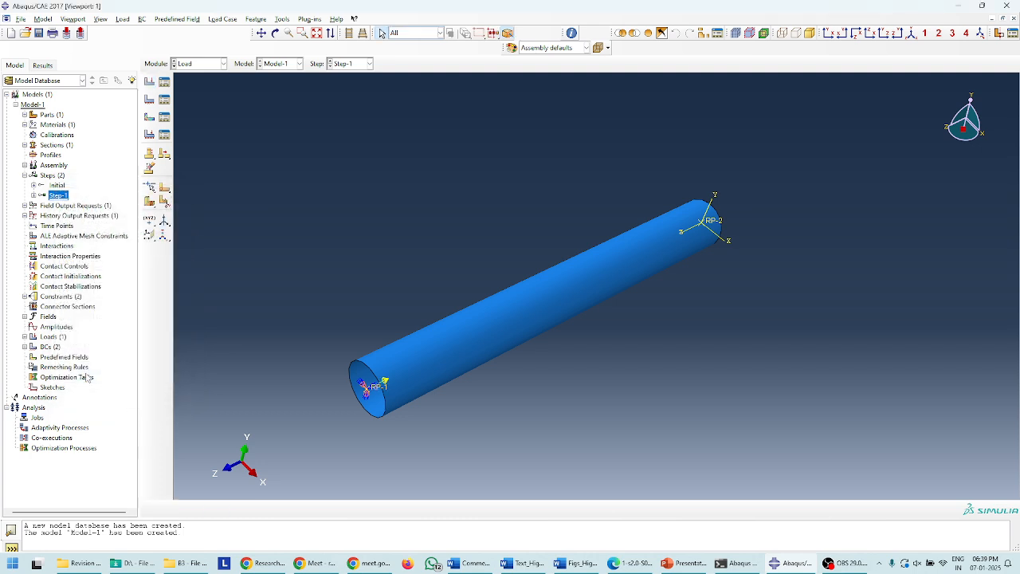
scroll(410, 389, down, 2)
ctrl+alt+drag(405, 393, 441, 369)
ctrl+alt+drag(558, 363, 580, 359)
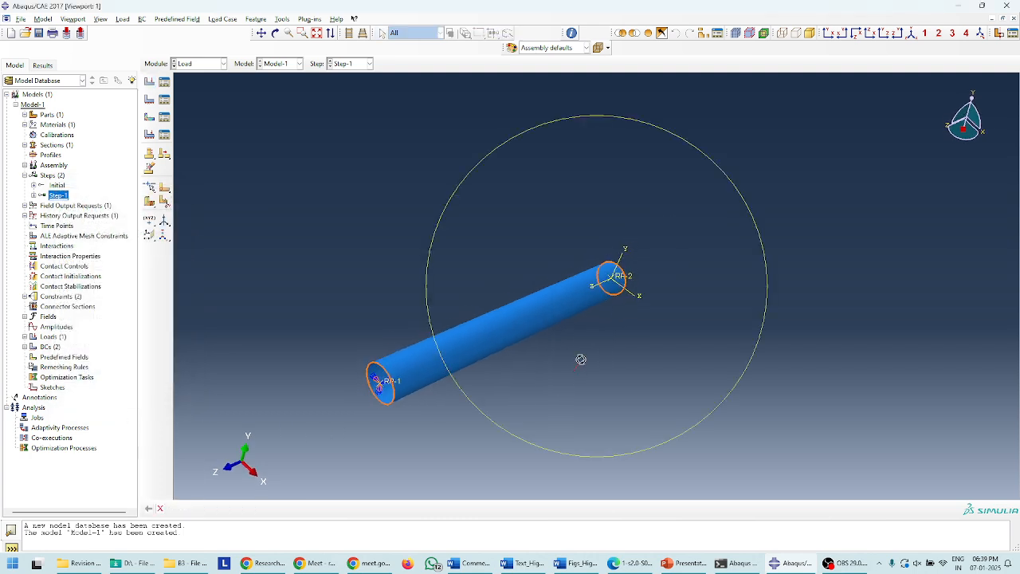
Step: Switch to the Mesh module
click(212, 64)
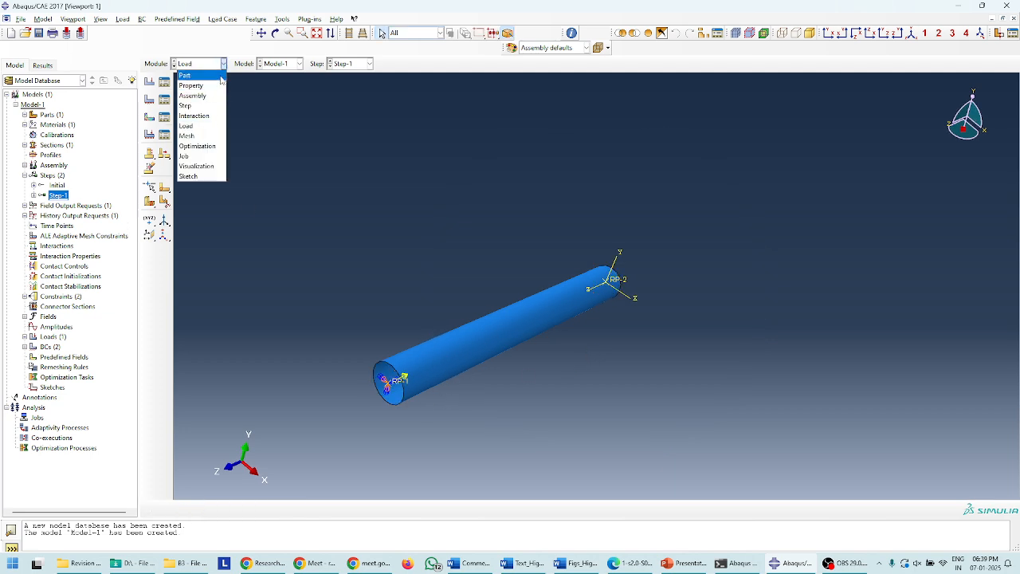
click(191, 136)
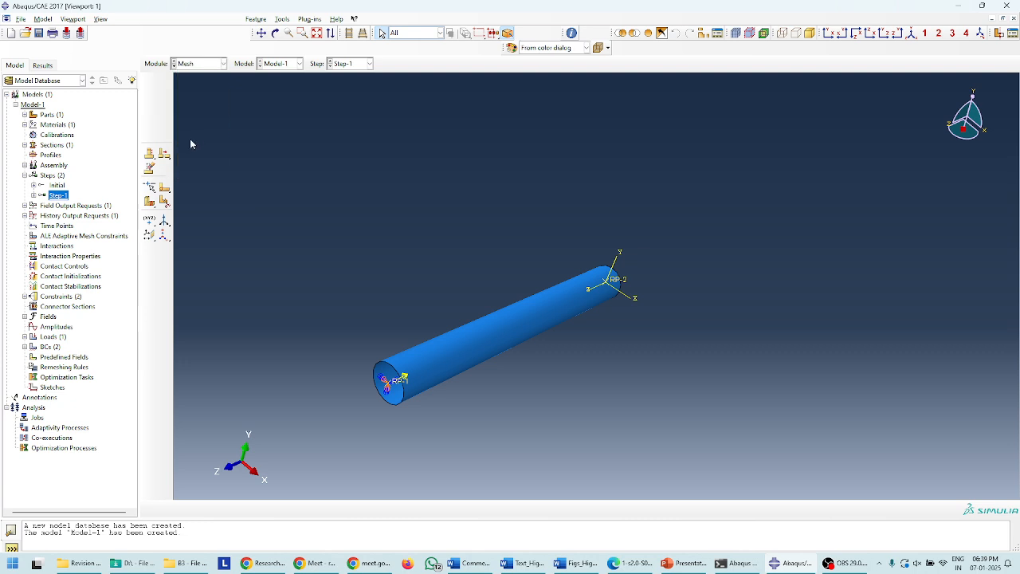
Step: Try to assign global seeds to the tube instance at assembly level
click(150, 83)
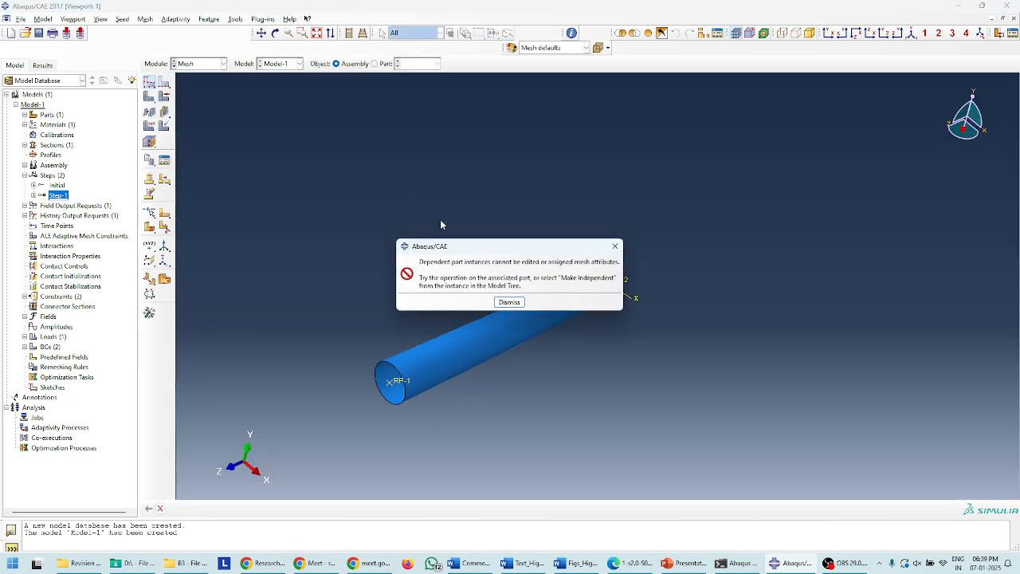
click(518, 304)
click(149, 83)
click(508, 303)
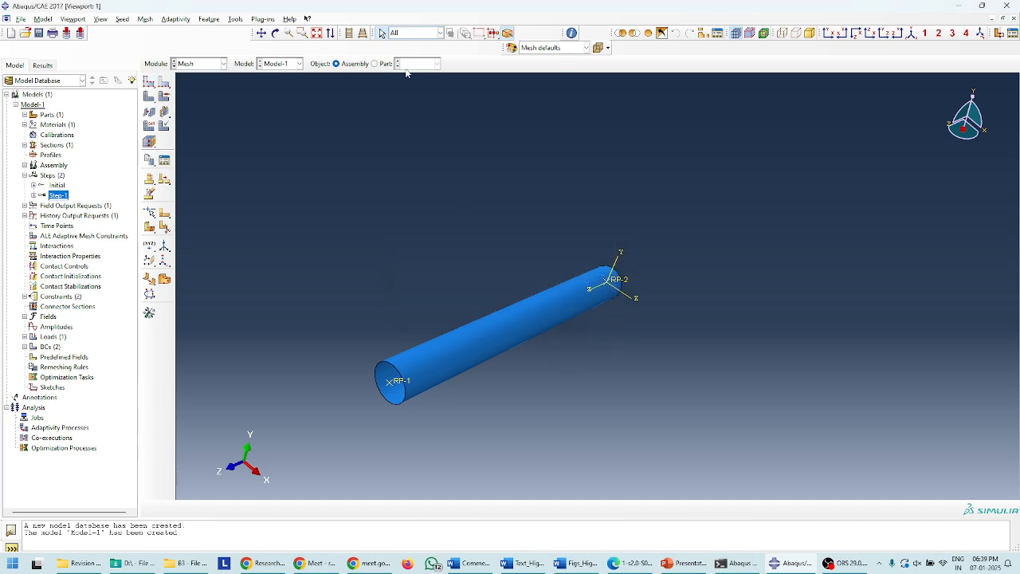
Step: Make Part-1 the meshing object and seed it with an approximate global size of 5, keeping the other seed settings at their defaults
click(390, 67)
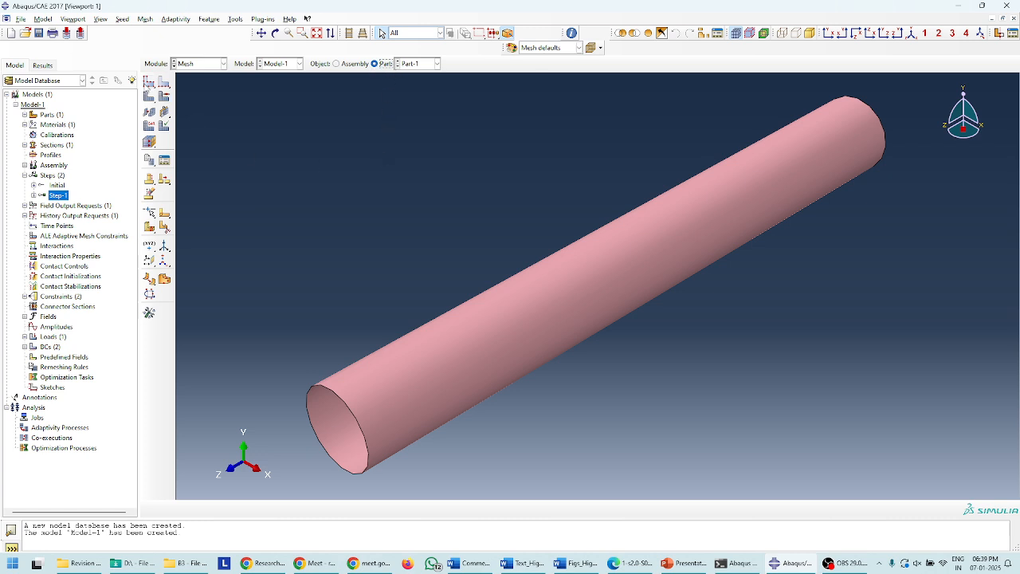
click(149, 83)
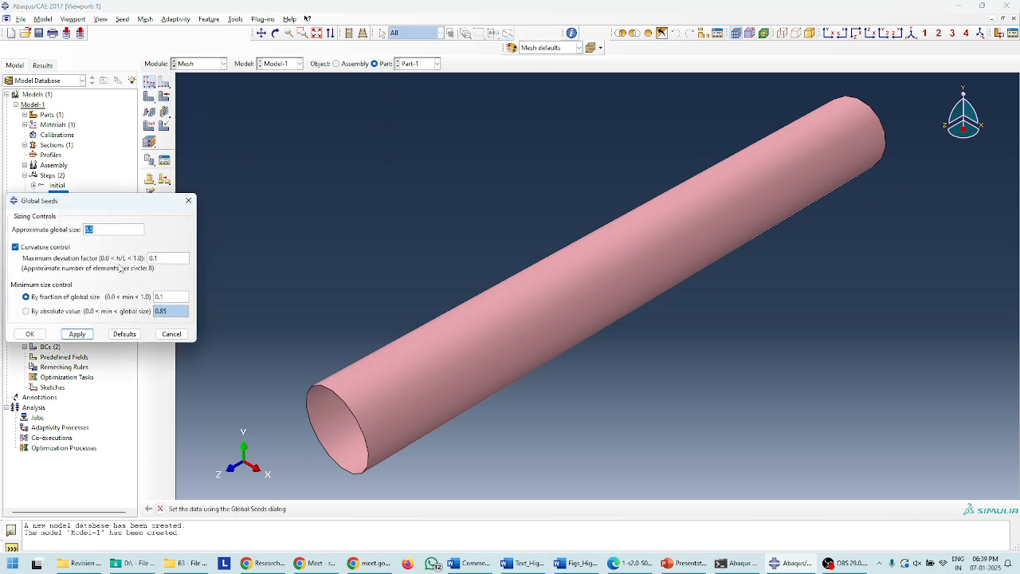
click(30, 334)
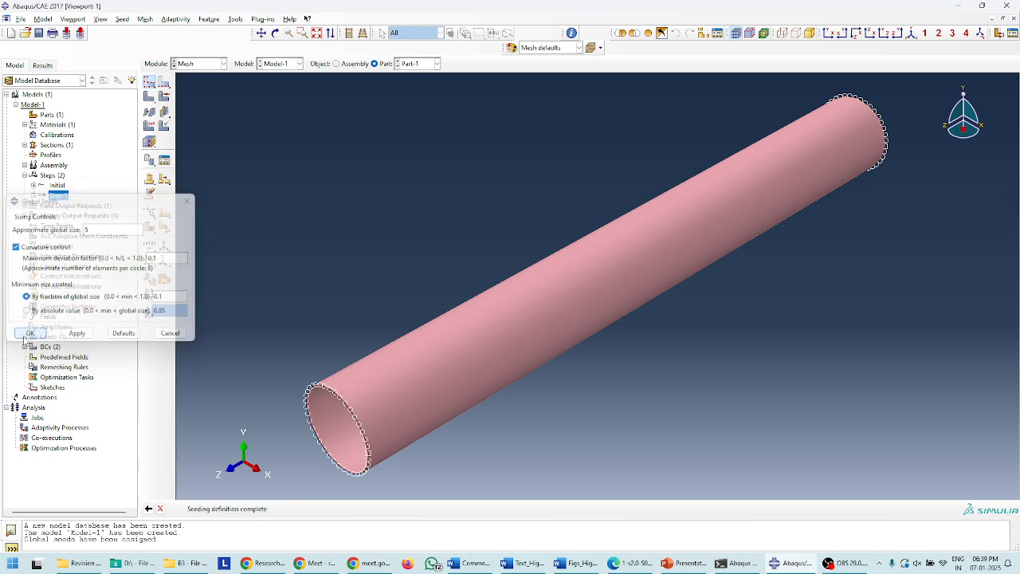
click(267, 512)
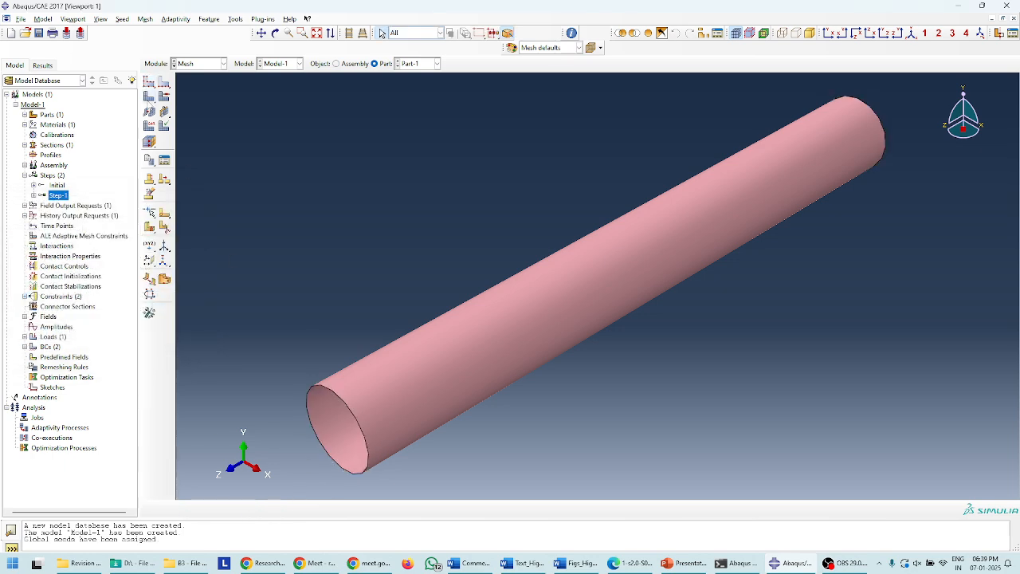
Step: Generate the mesh on the whole of Part-1
click(147, 96)
click(241, 514)
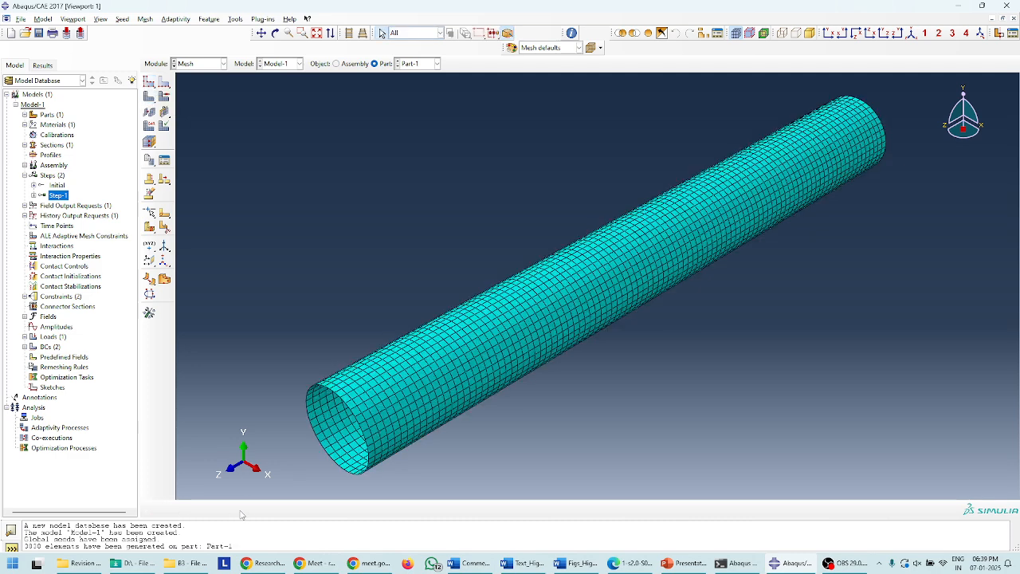
scroll(519, 364, up, 2)
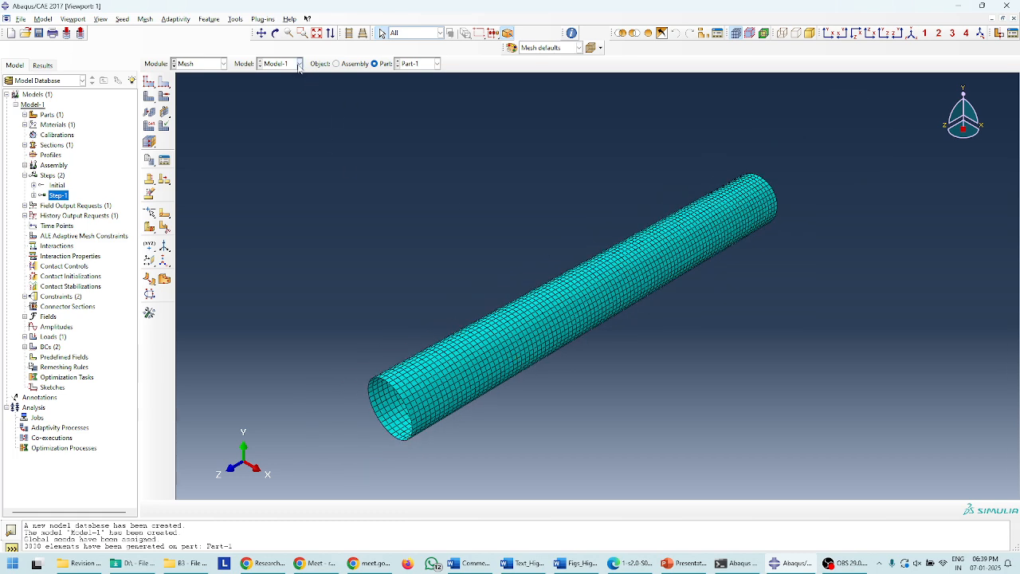
Step: Switch to the Job module, start setting a new work directory, and create a folder named Trial_NITAP on drive D
click(198, 66)
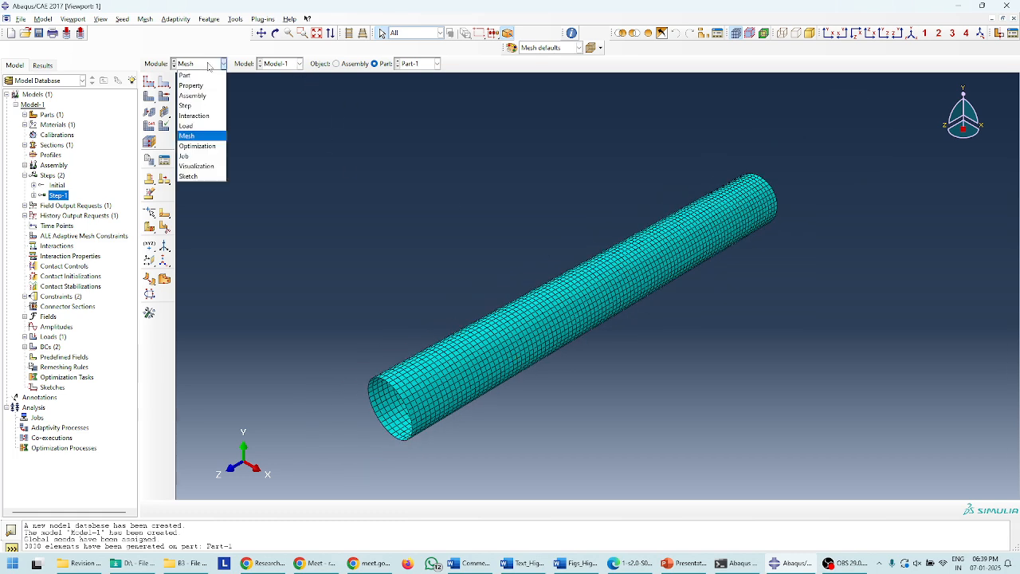
click(191, 157)
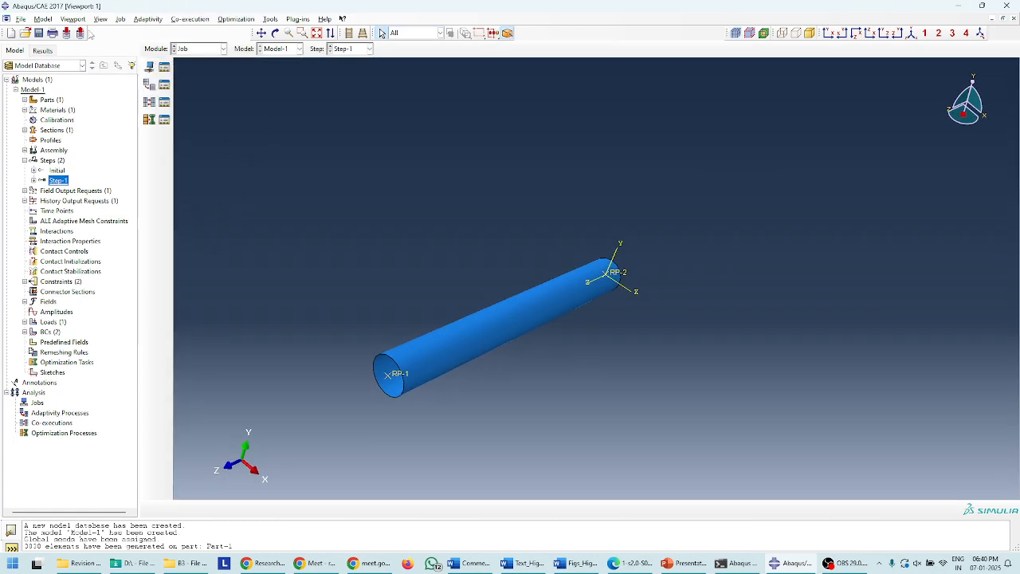
click(22, 19)
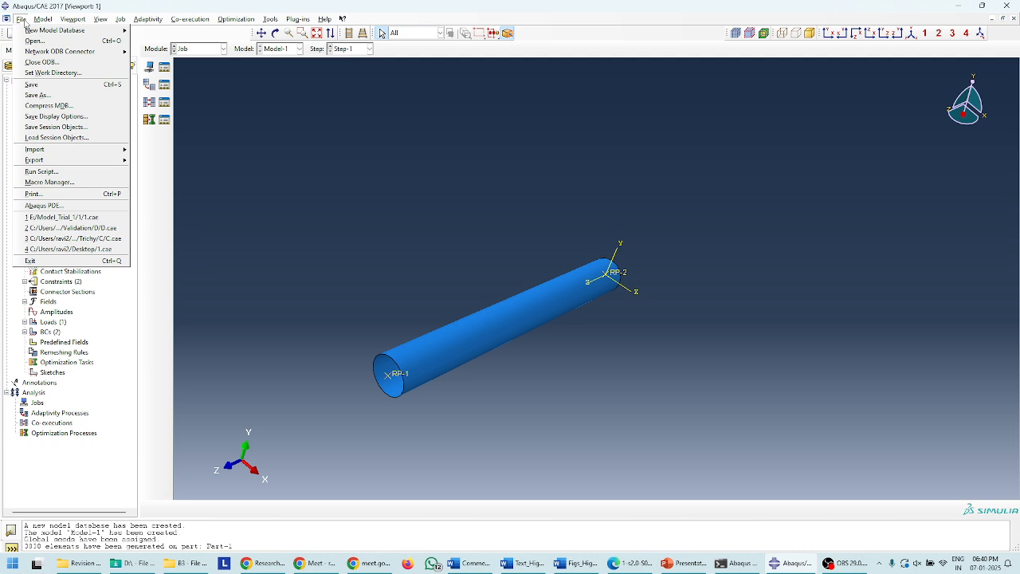
click(43, 74)
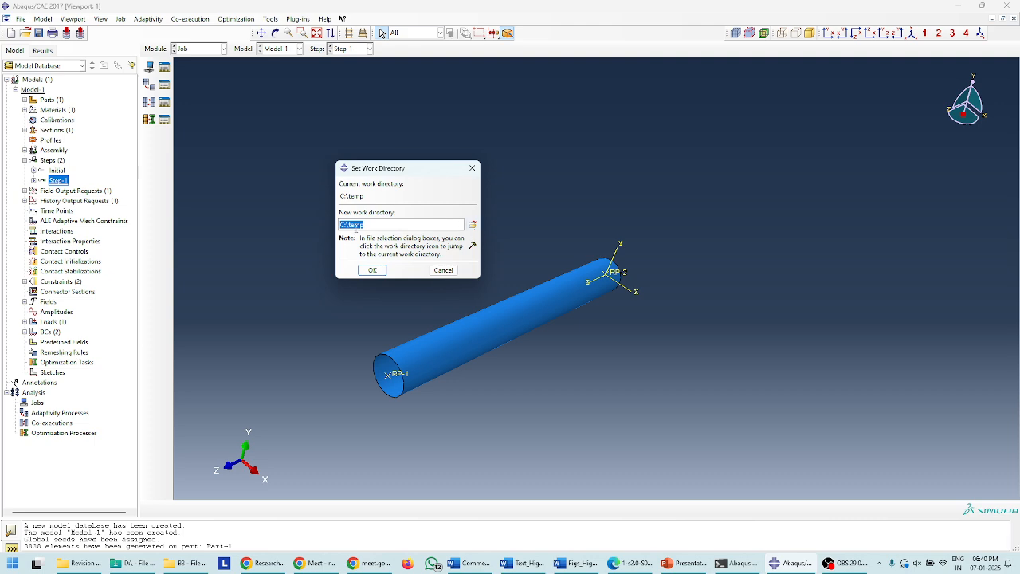
click(343, 225)
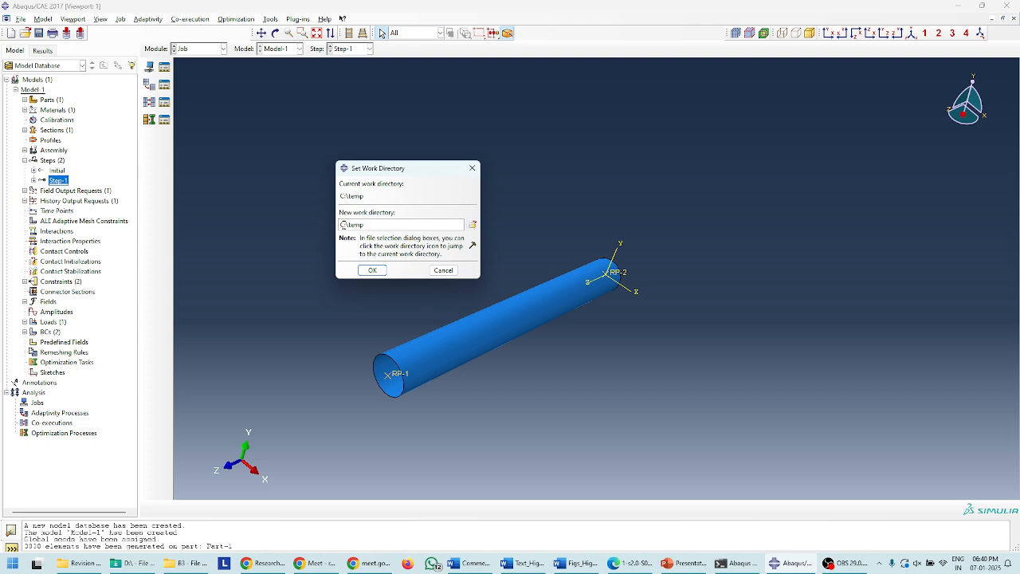
click(473, 224)
click(351, 158)
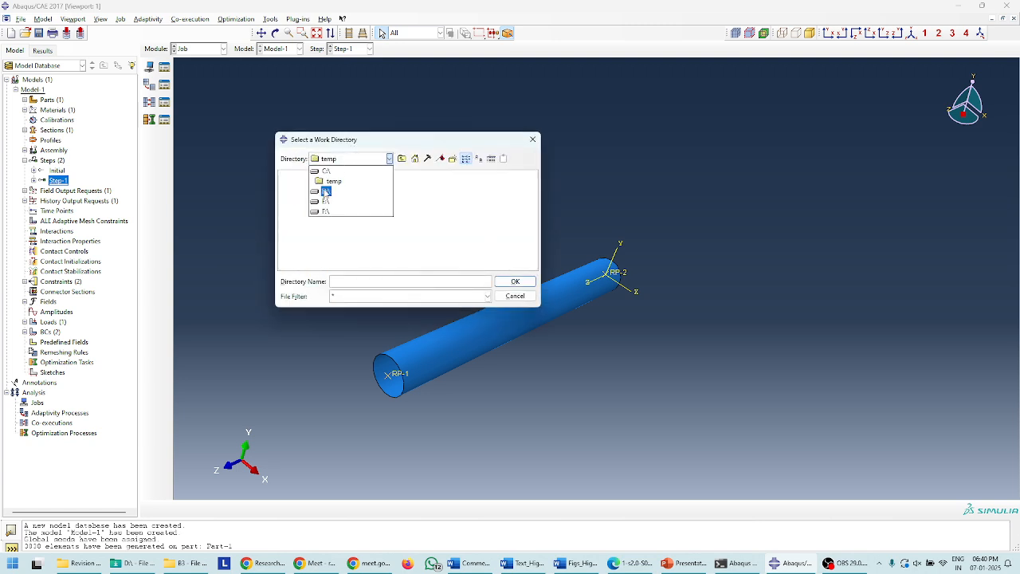
click(325, 192)
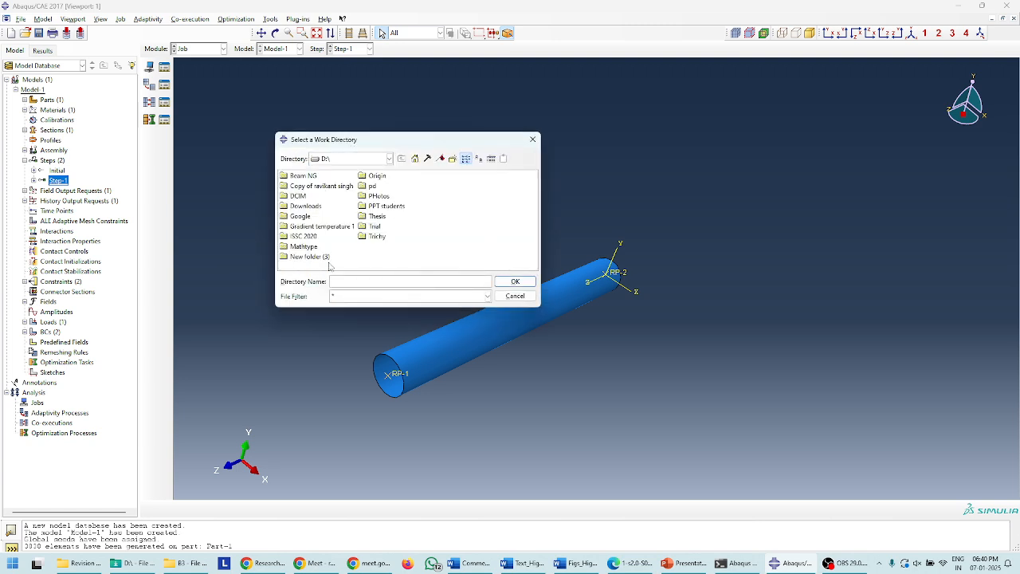
click(453, 158)
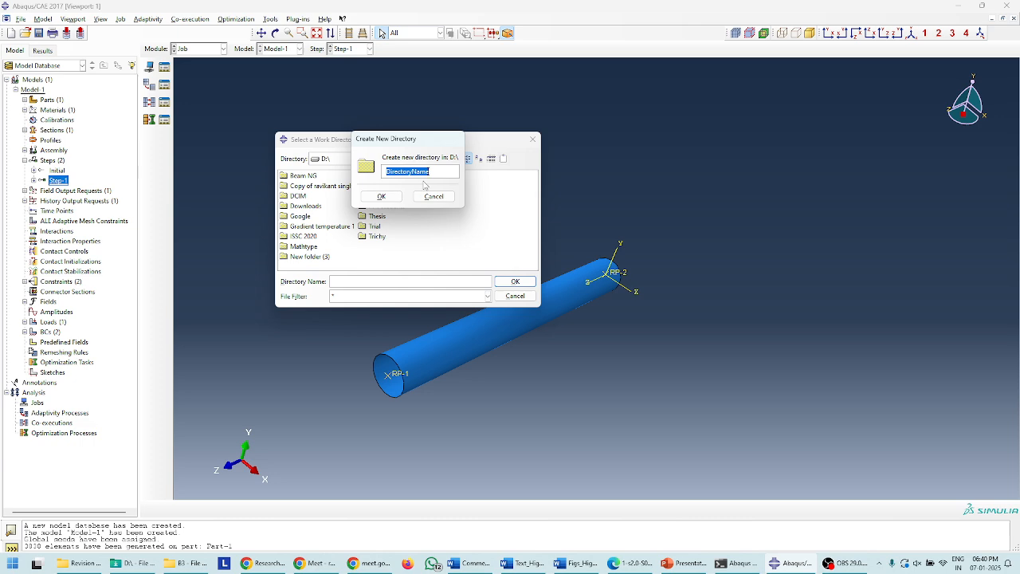
text(Trial_NITAP)
key(Return)
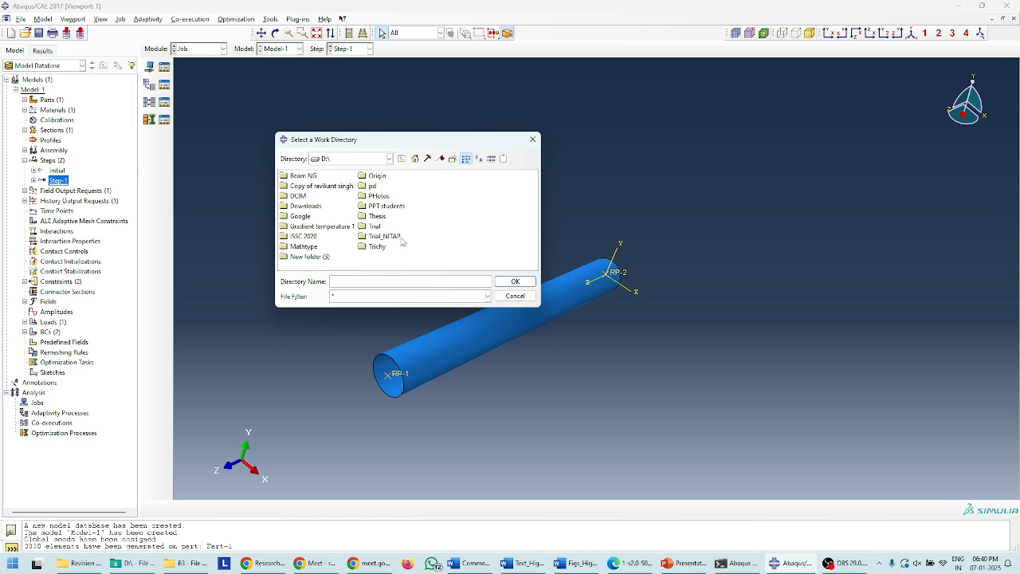
Step: Create a subfolder named 1 inside Trial_NITAP and set D:/Trial_NITAP/1 as the work directory
click(390, 237)
double_click(397, 237)
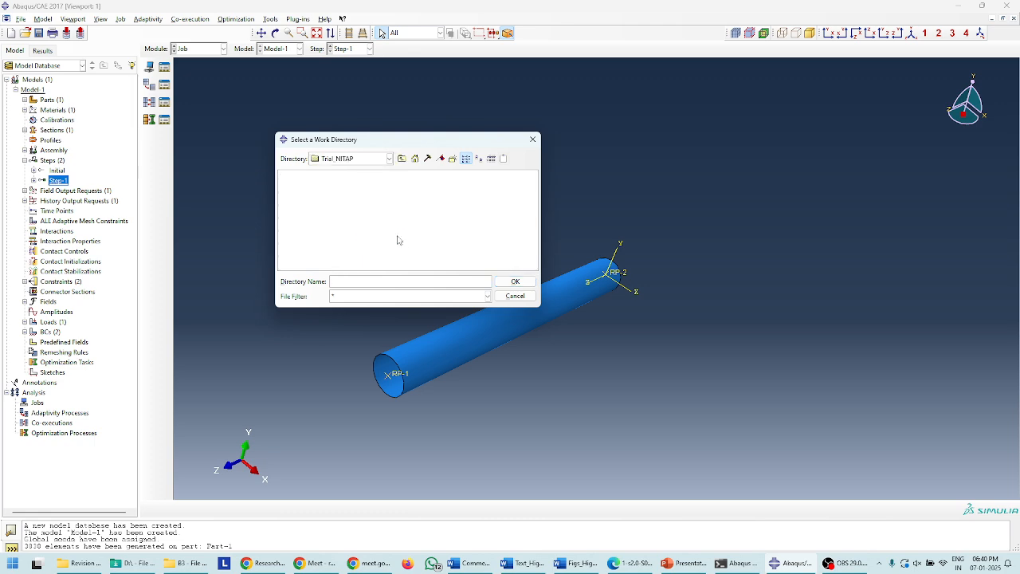
click(453, 158)
text(1)
click(374, 199)
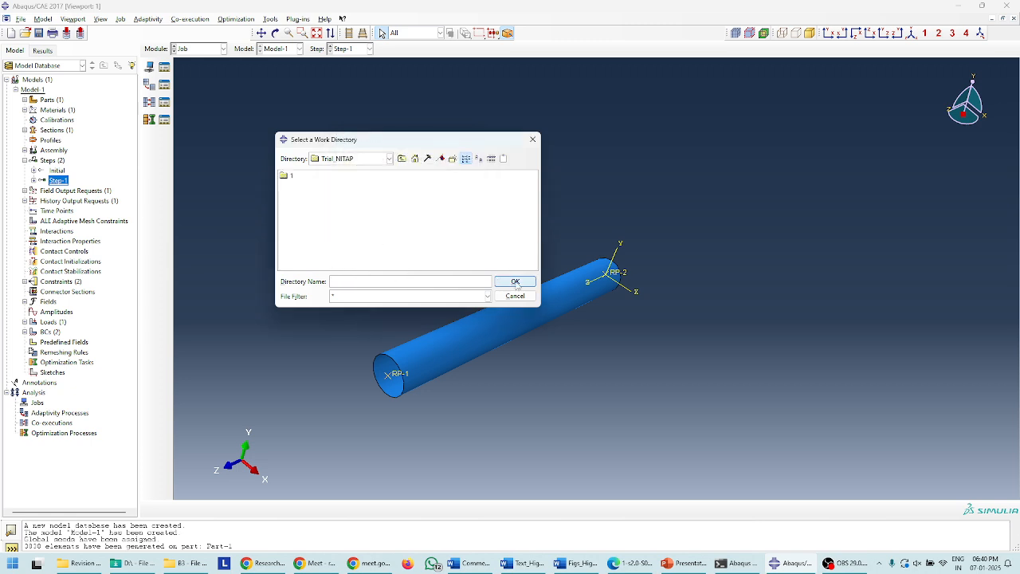
click(289, 175)
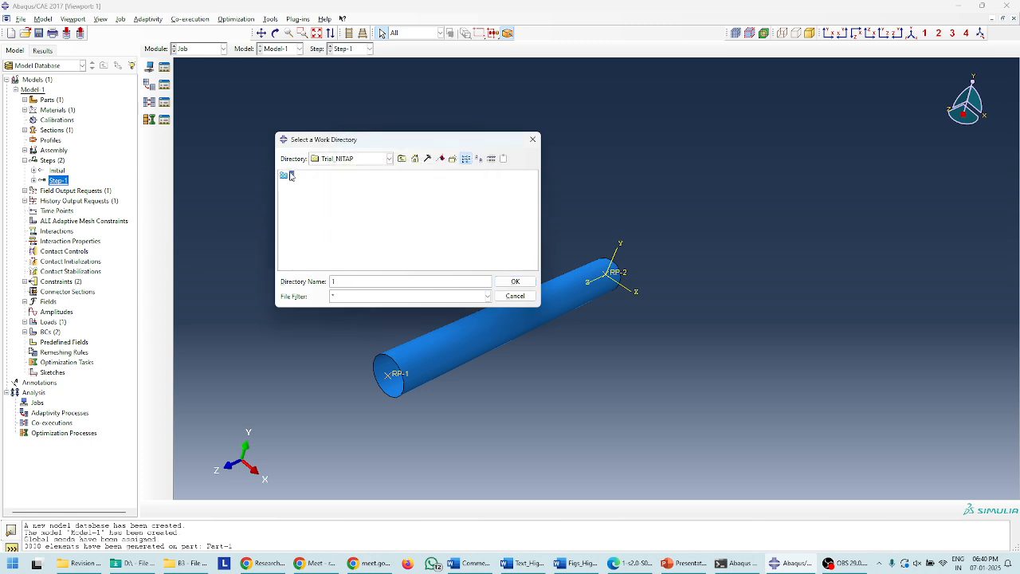
click(514, 282)
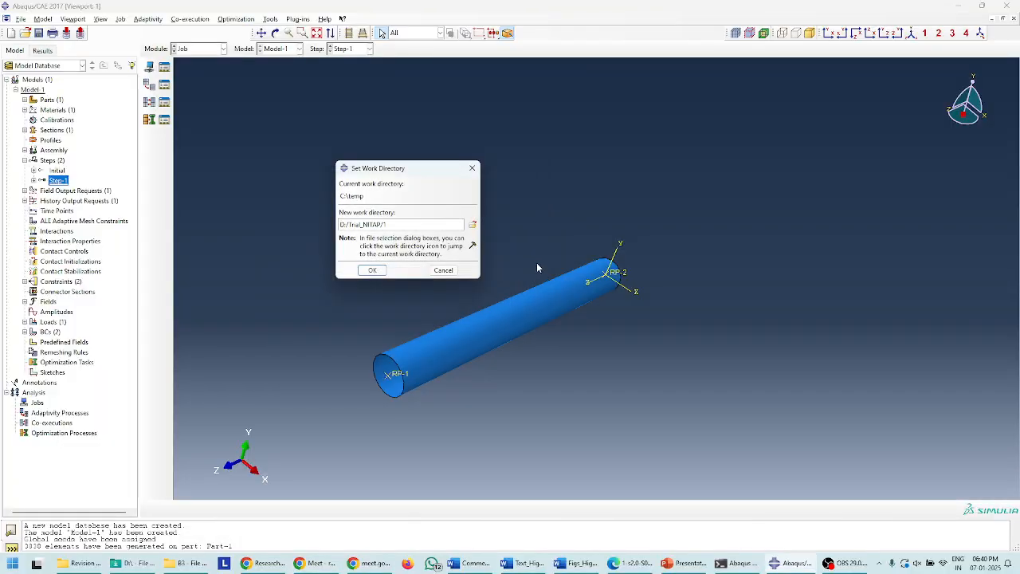
click(372, 270)
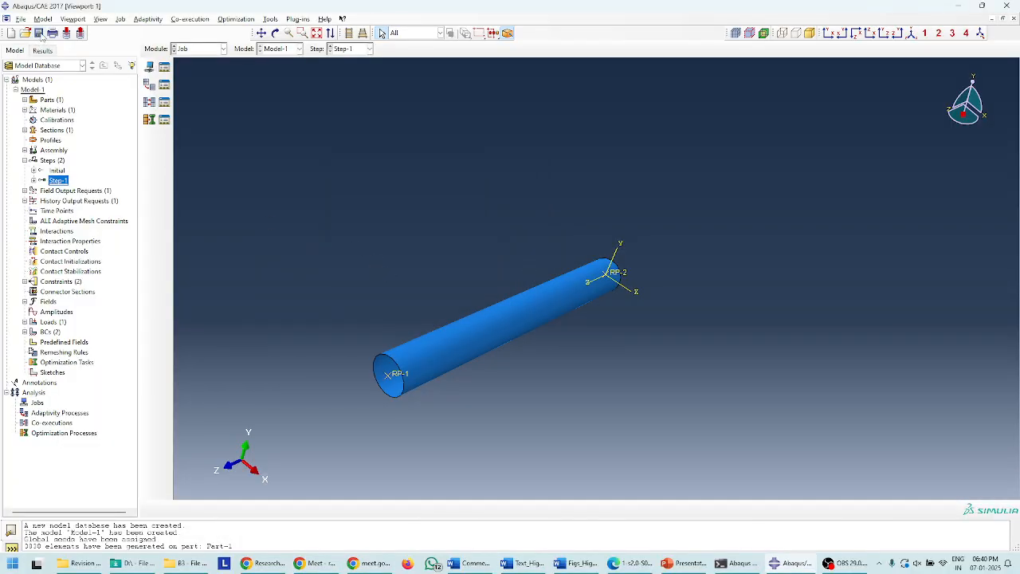
Step: Save the model database as 1.cae in the new work directory
click(39, 32)
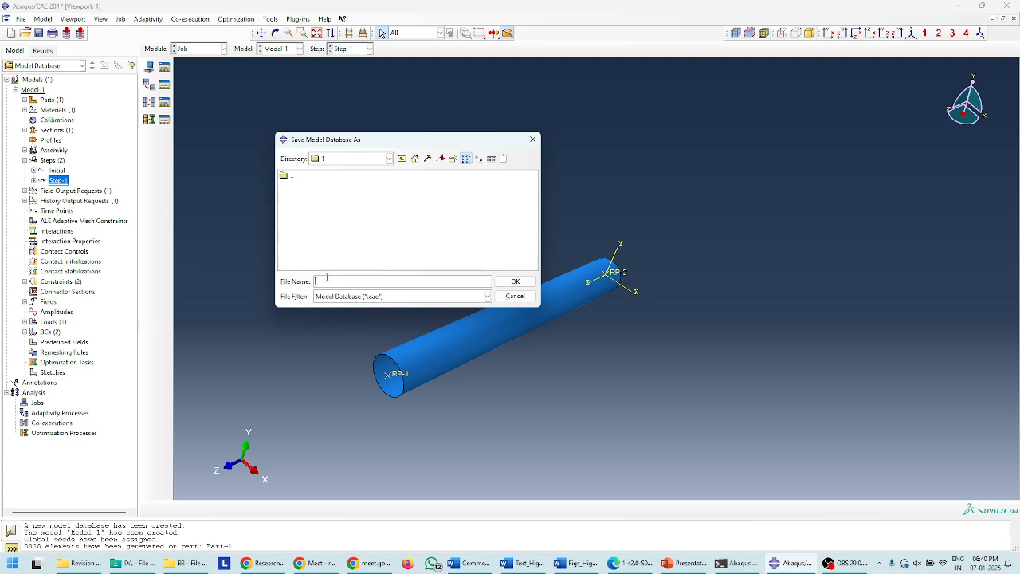
click(516, 281)
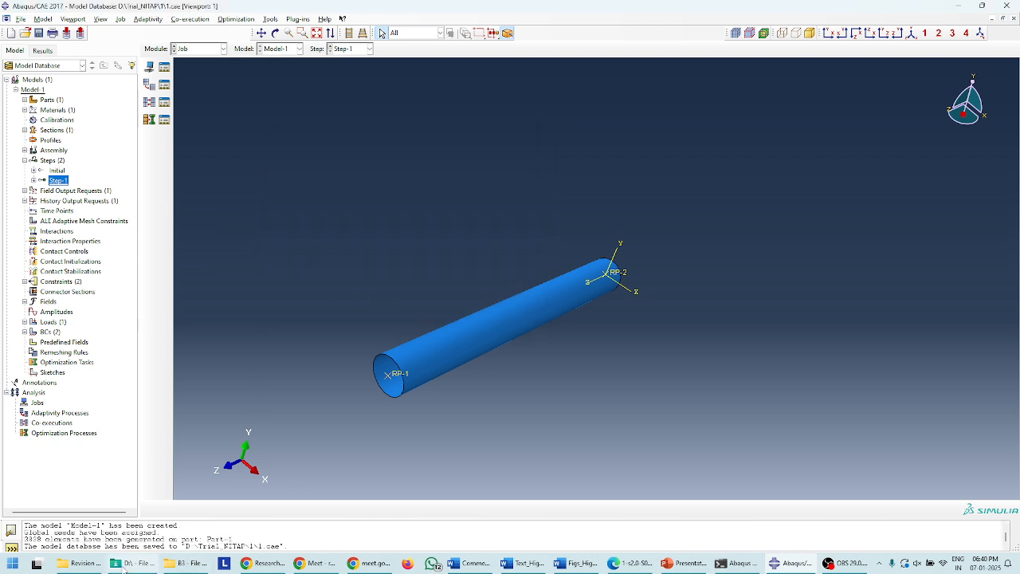
Step: Switch to File Explorer and check the saved model files in folder 1 of Trial_NITAP on drive D
click(131, 563)
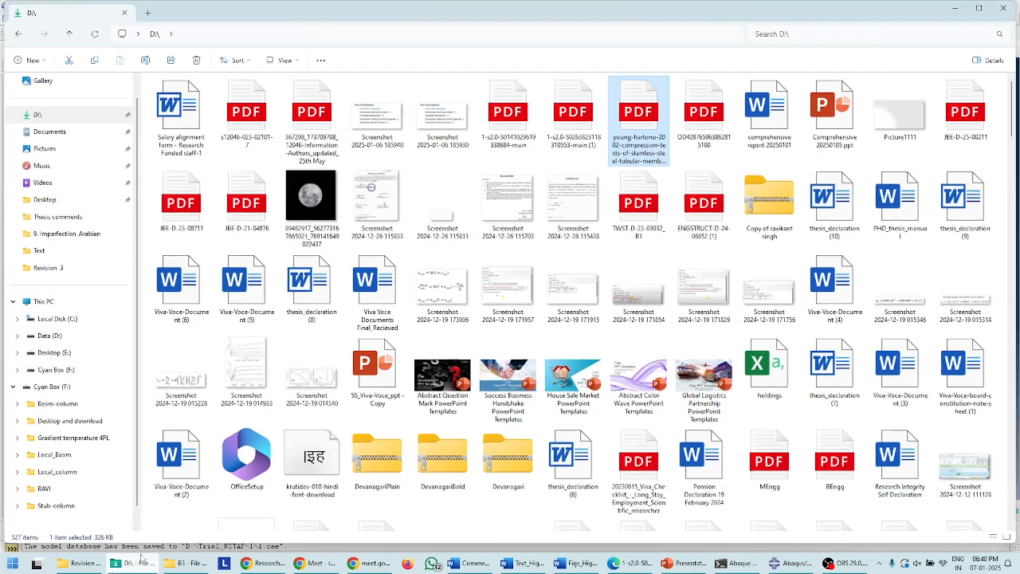
click(60, 353)
click(55, 335)
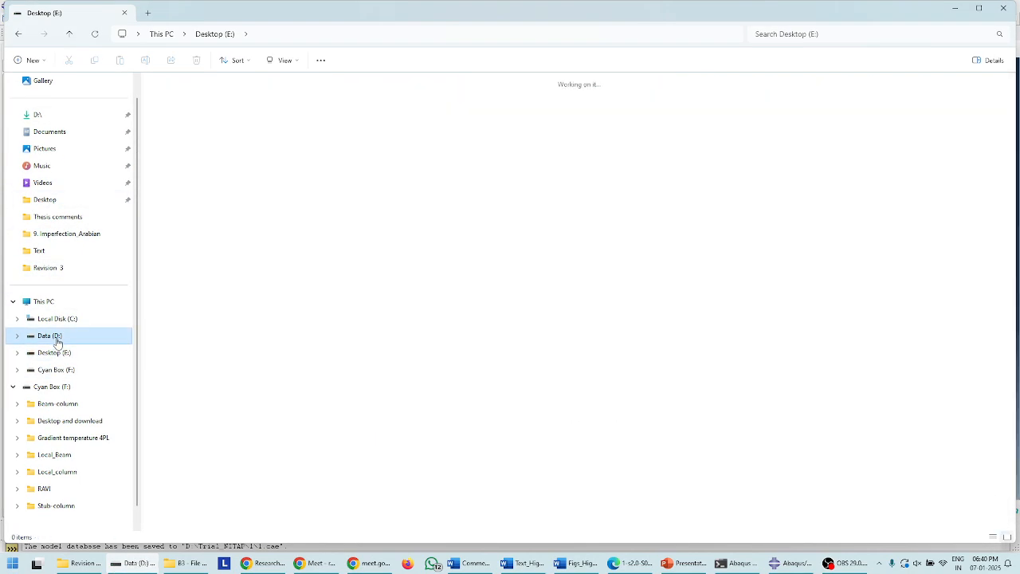
scroll(634, 314, down, 20)
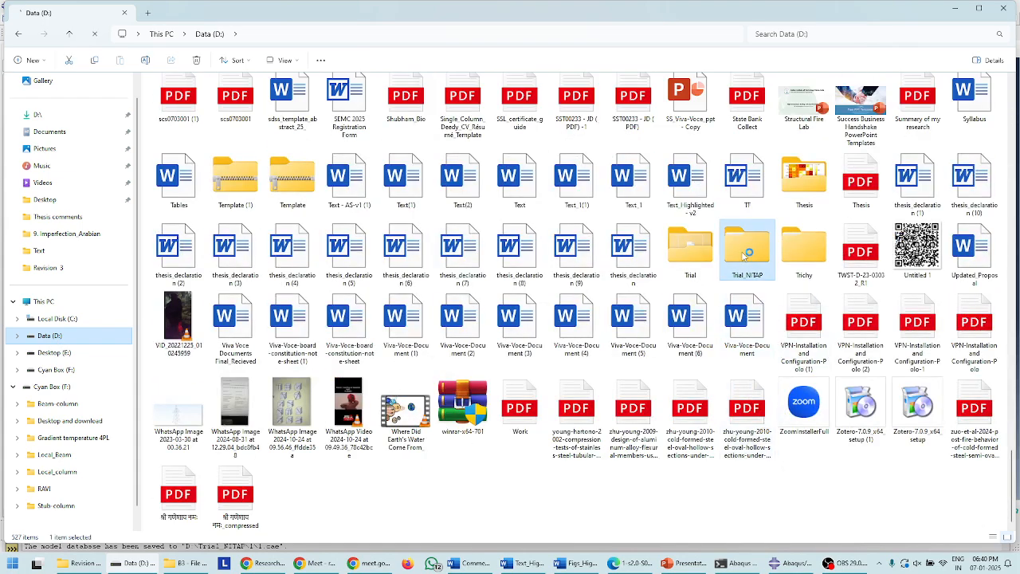
double_click(747, 249)
double_click(164, 97)
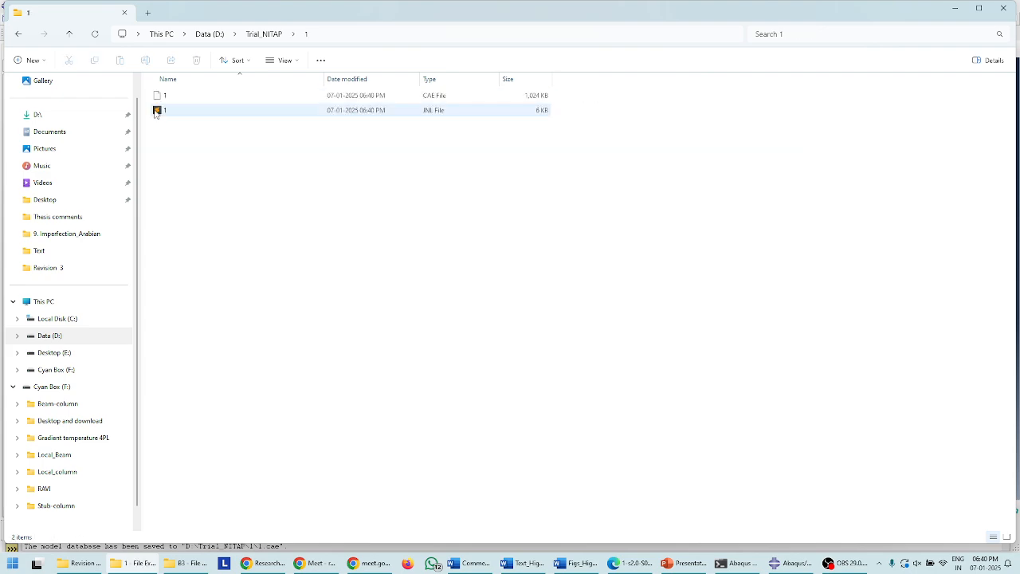
drag(591, 98, 471, 103)
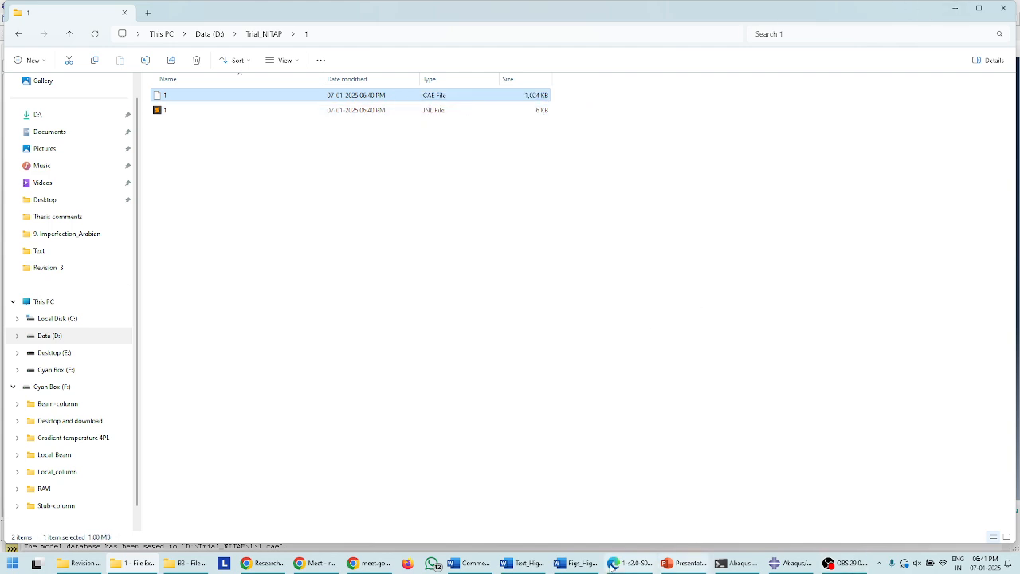
Step: Return to Abaqus/CAE, create the full-analysis job Job-1 from Model-1 with default settings, and expand the Jobs entry in the model tree
click(805, 563)
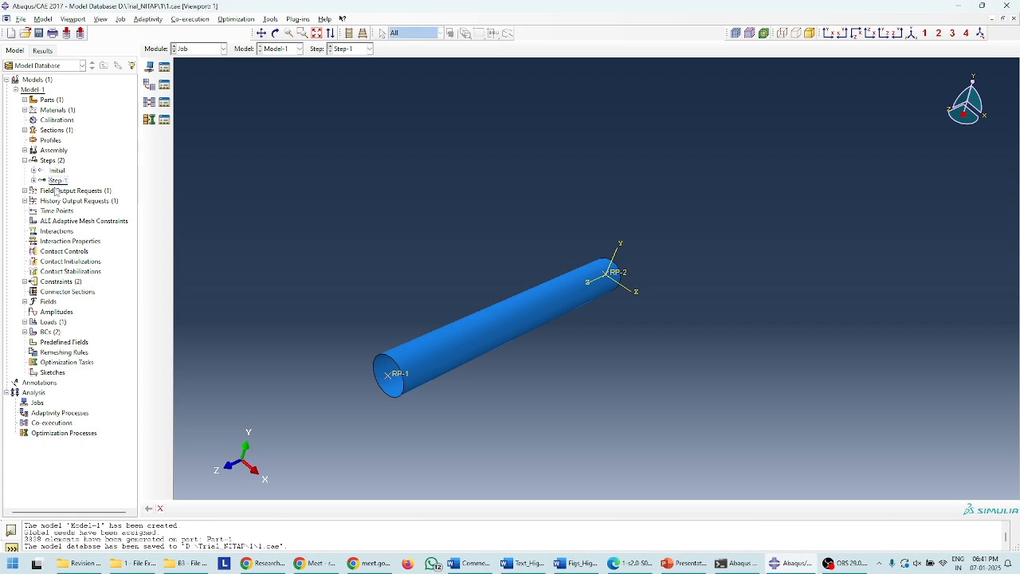
double_click(36, 403)
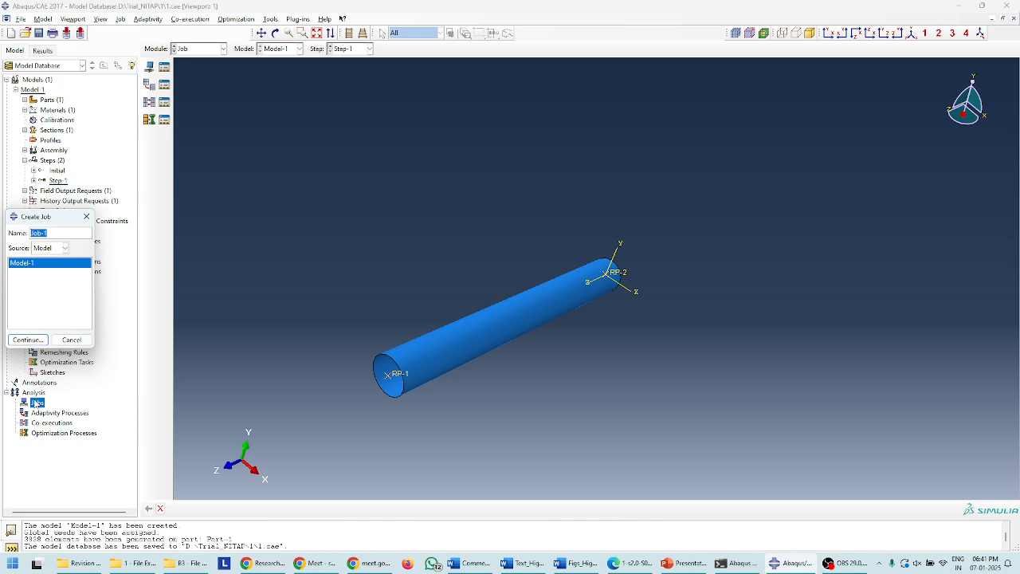
click(31, 263)
click(46, 232)
click(26, 340)
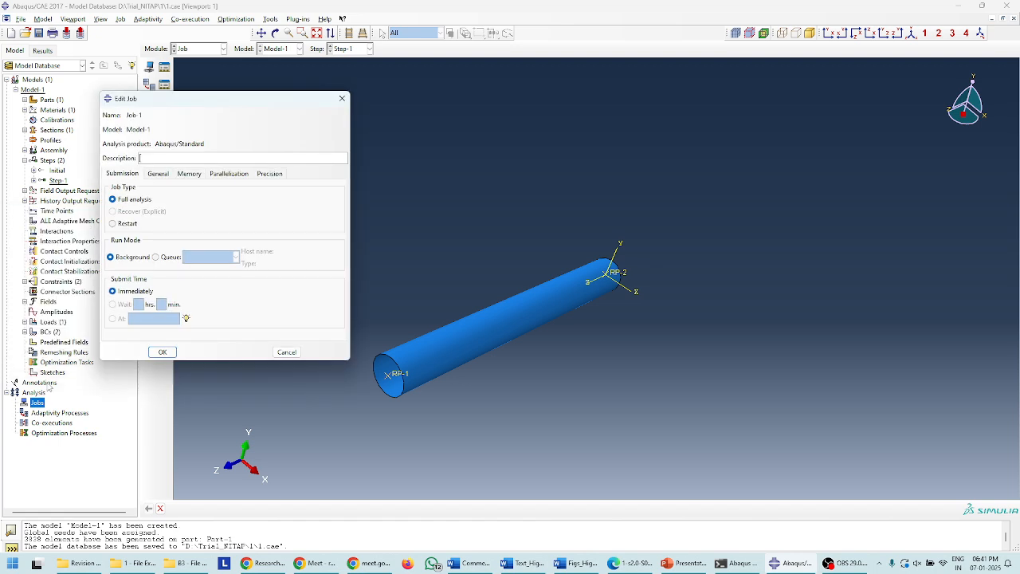
click(161, 351)
click(15, 402)
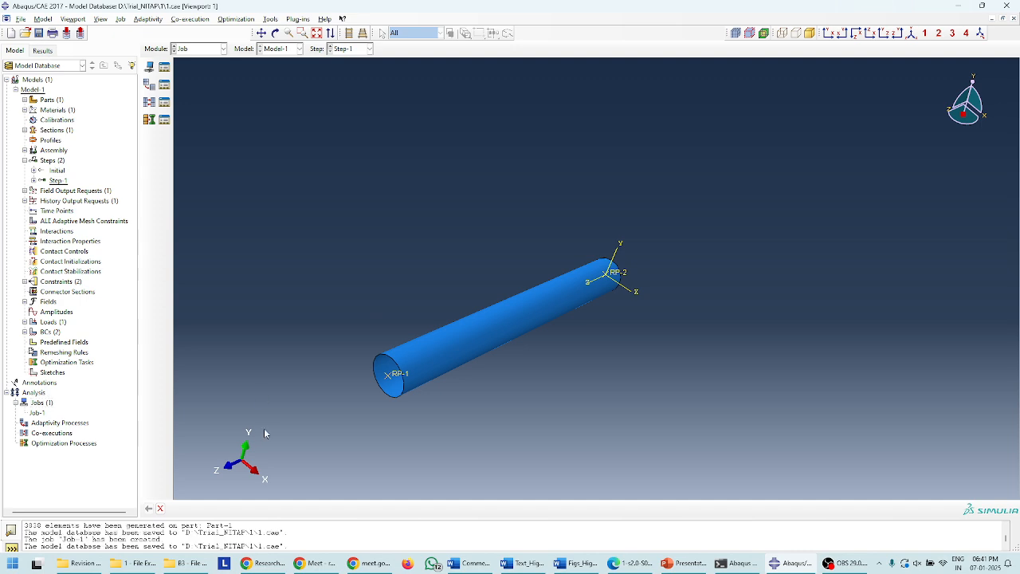
Step: Switch to File Explorer and refresh folder 1 of Trial_NITAP to check the model files
click(133, 565)
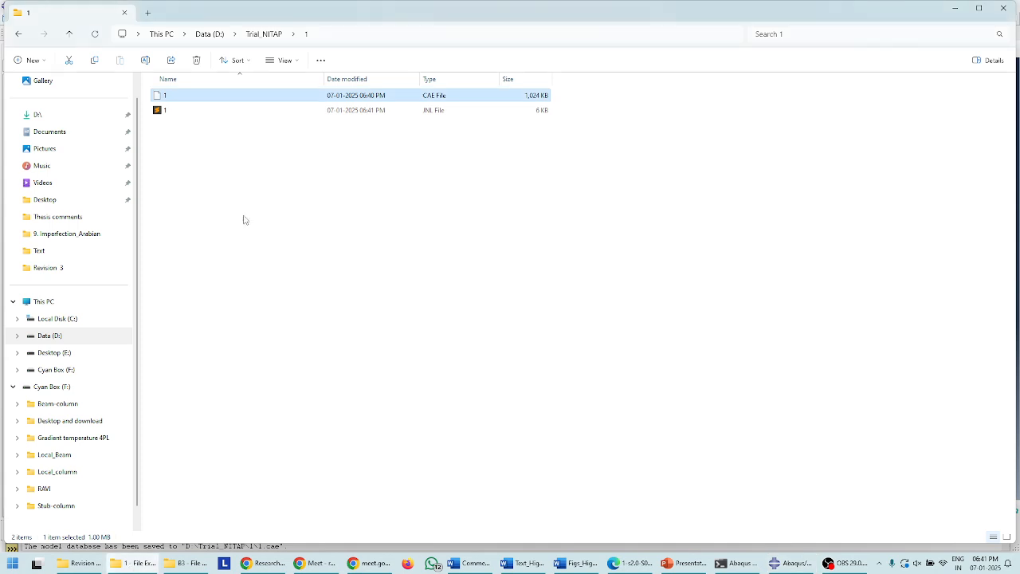
right_click(236, 155)
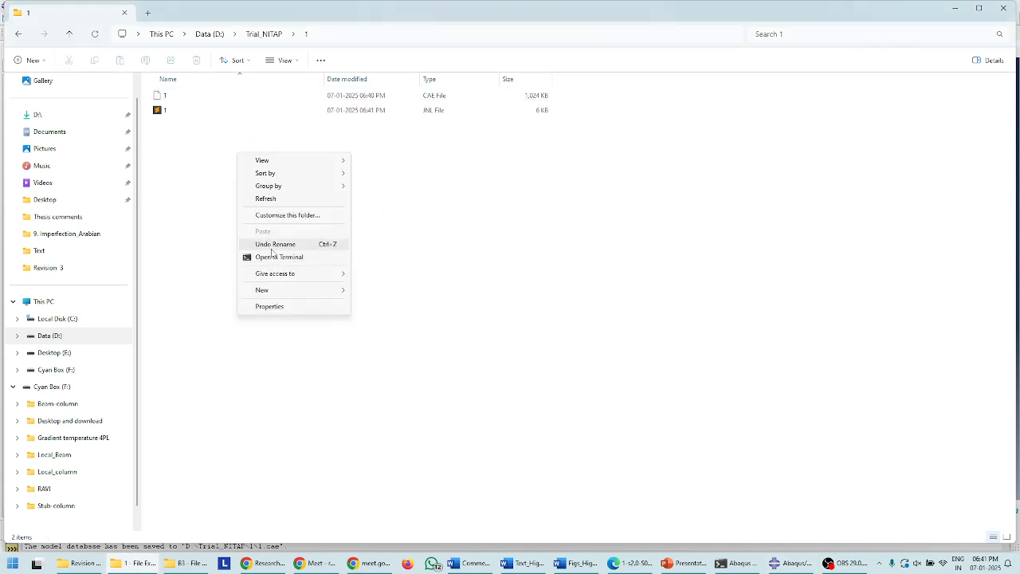
click(265, 199)
Step: Return to Abaqus/CAE and submit Job-1 for analysis
click(793, 564)
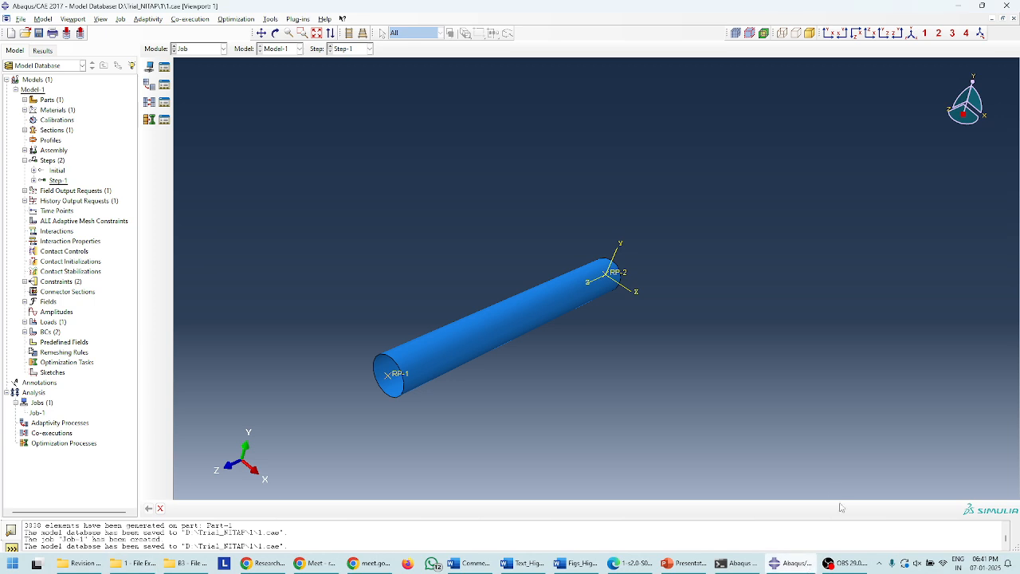
click(41, 413)
right_click(42, 413)
click(62, 494)
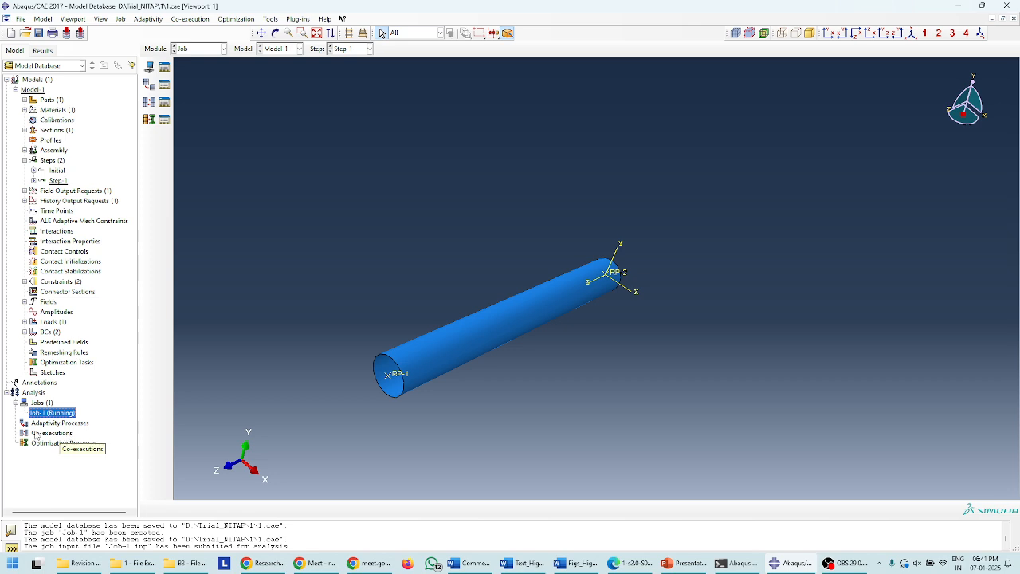
Step: Monitor the running Job-1, check its warnings and log, and close the monitor
right_click(56, 415)
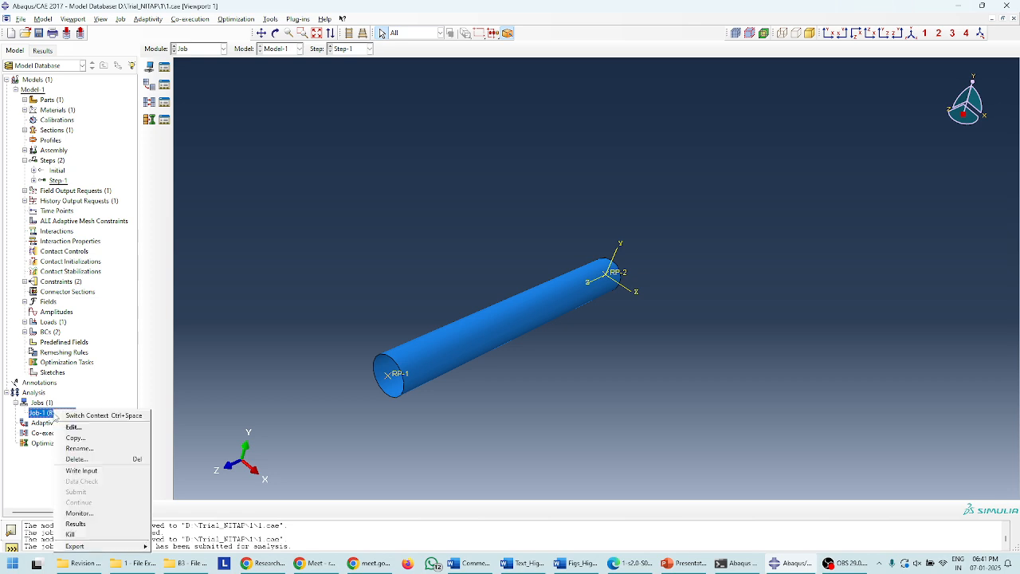
click(78, 515)
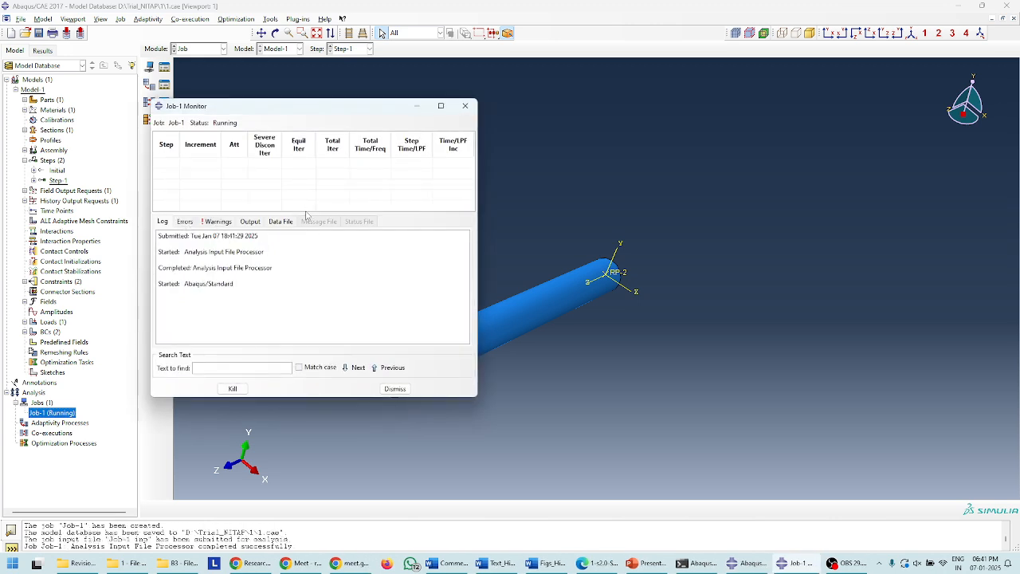
click(216, 236)
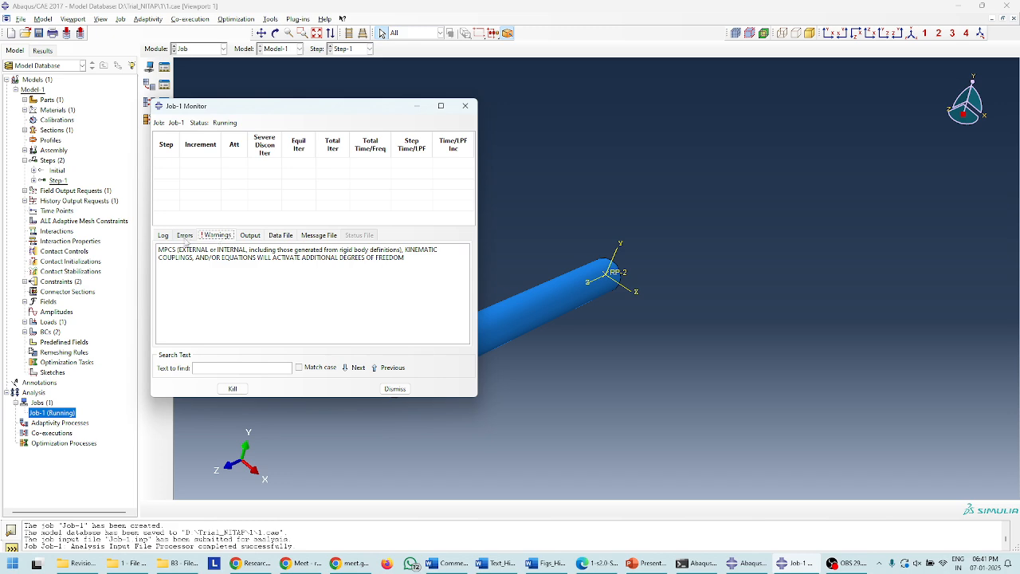
click(164, 236)
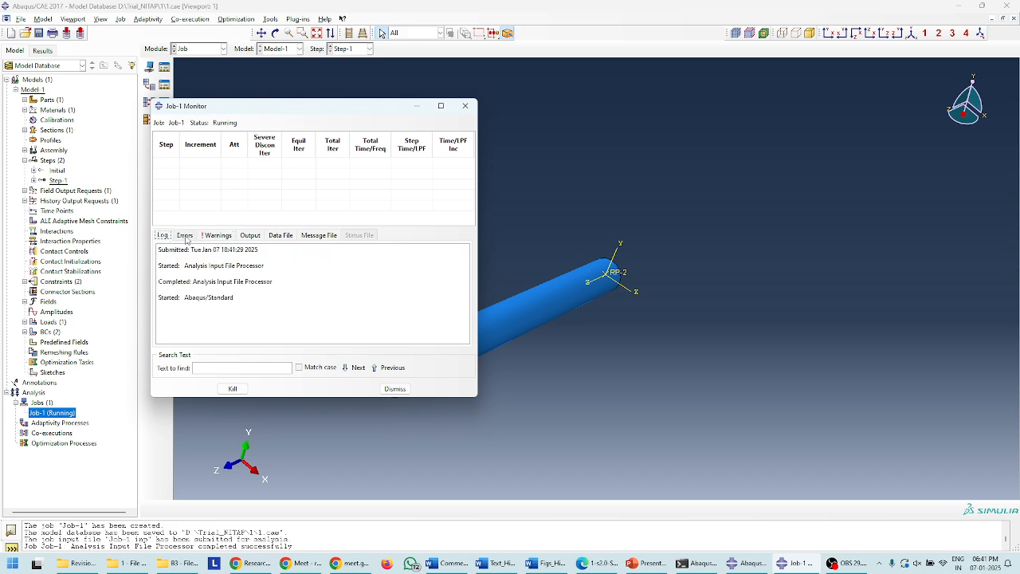
click(467, 106)
Step: Reopen the Job-1 monitor, enlarge its increment table and window to follow the increments, and close it
right_click(61, 417)
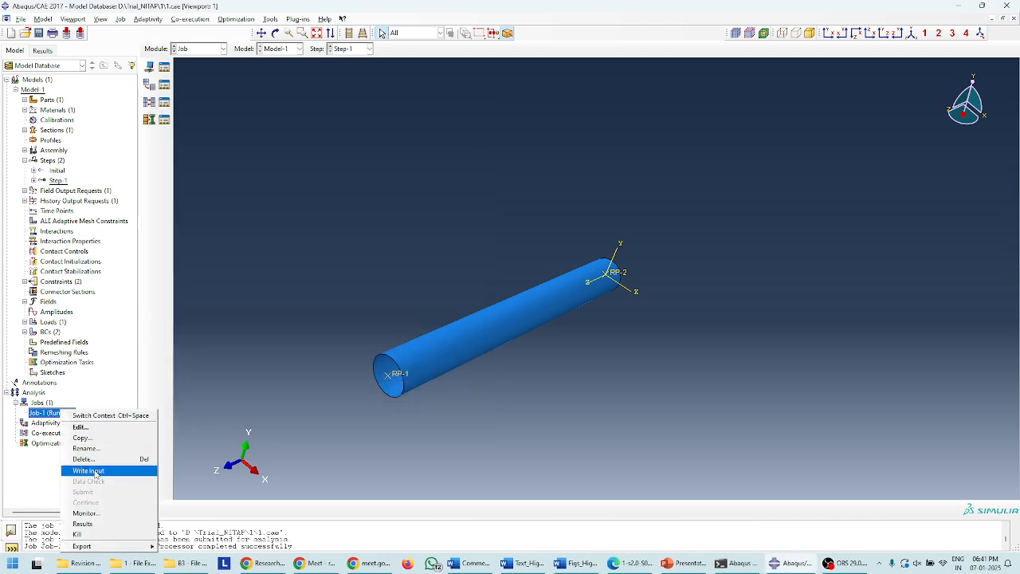
click(88, 513)
drag(301, 117, 496, 90)
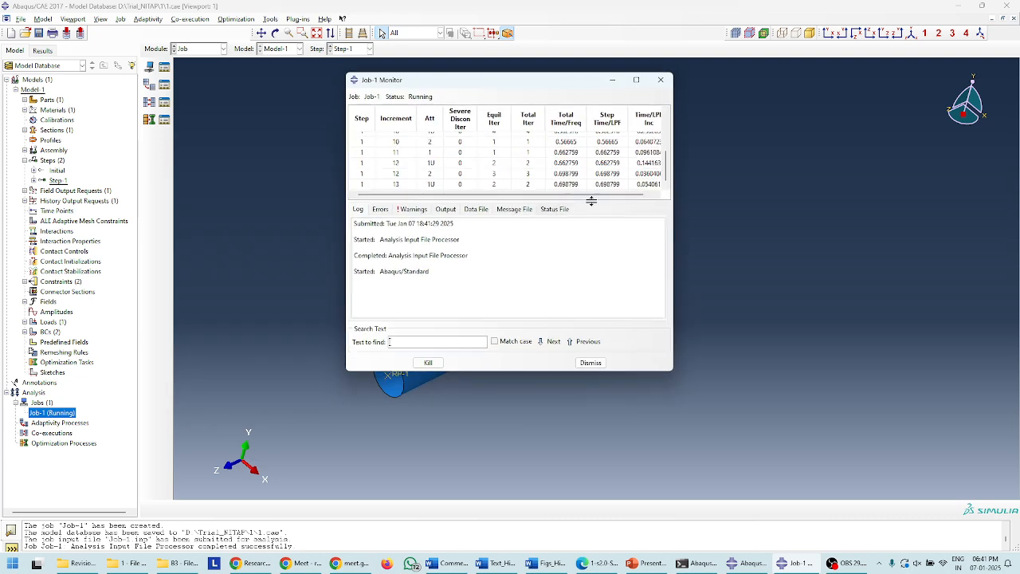
drag(587, 199, 588, 223)
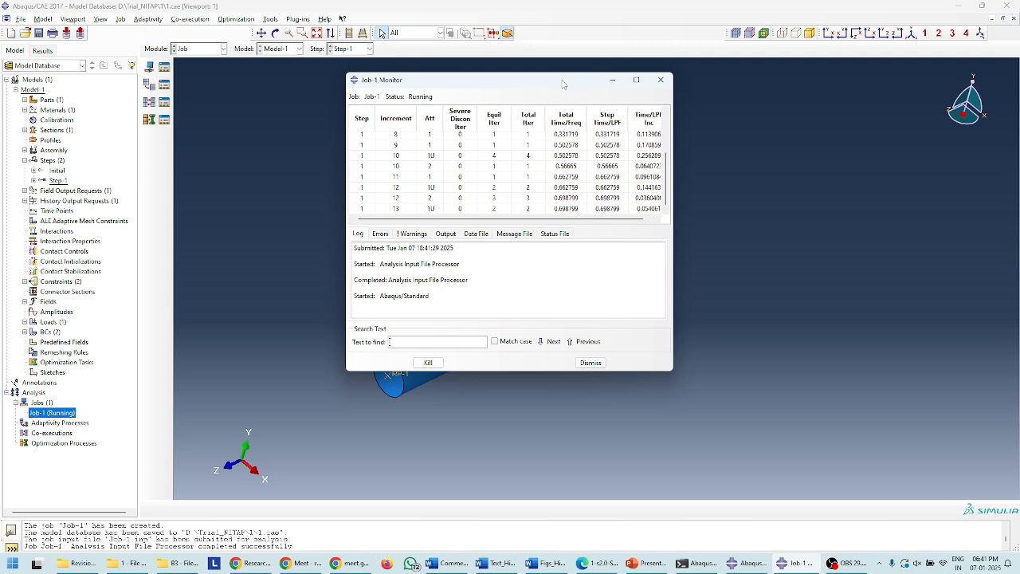
drag(562, 81, 395, 110)
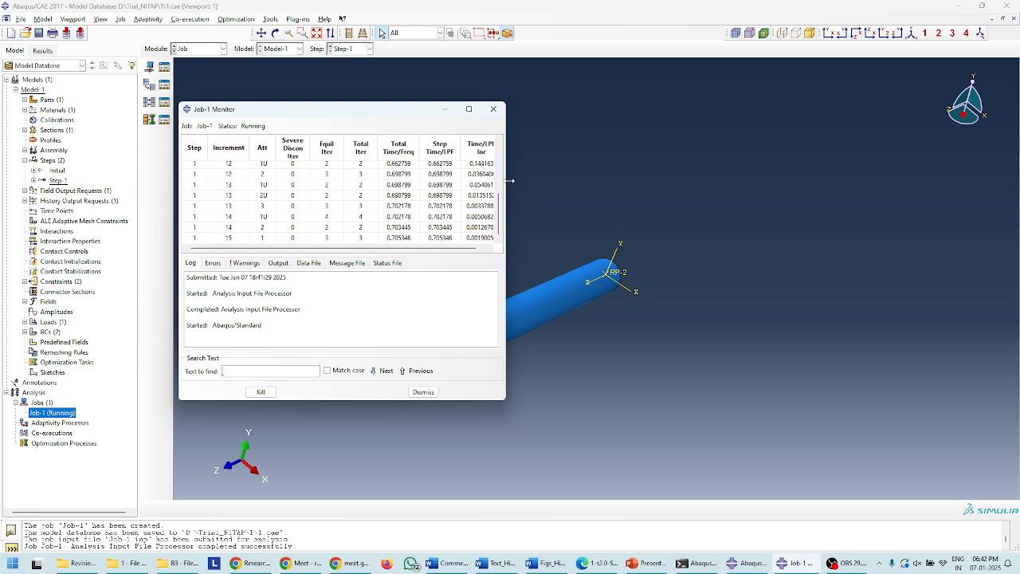
drag(505, 335, 581, 335)
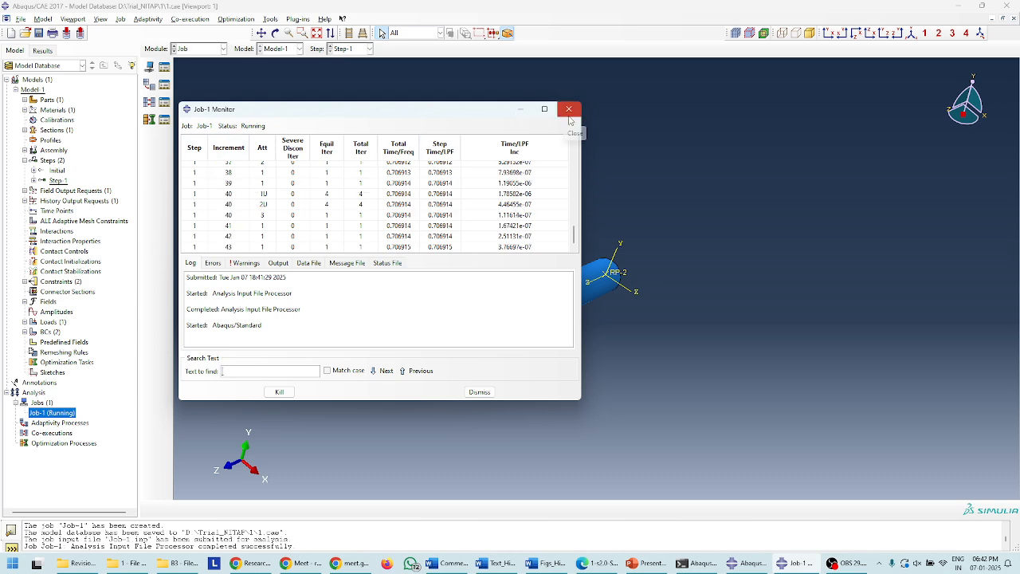
click(569, 111)
Step: Check the incrementation settings of Step-1 and close them without changes
click(62, 181)
double_click(68, 180)
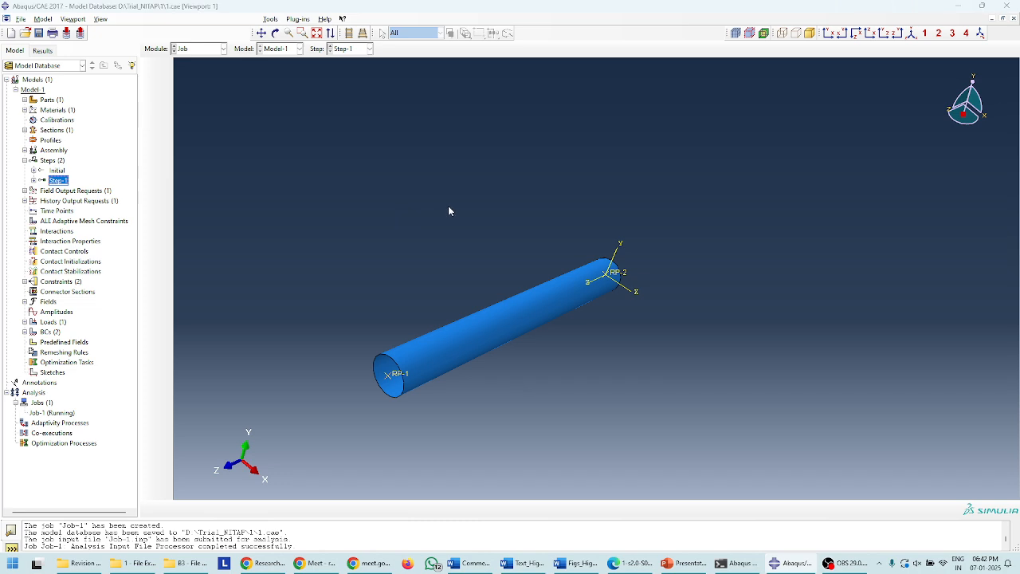
click(222, 133)
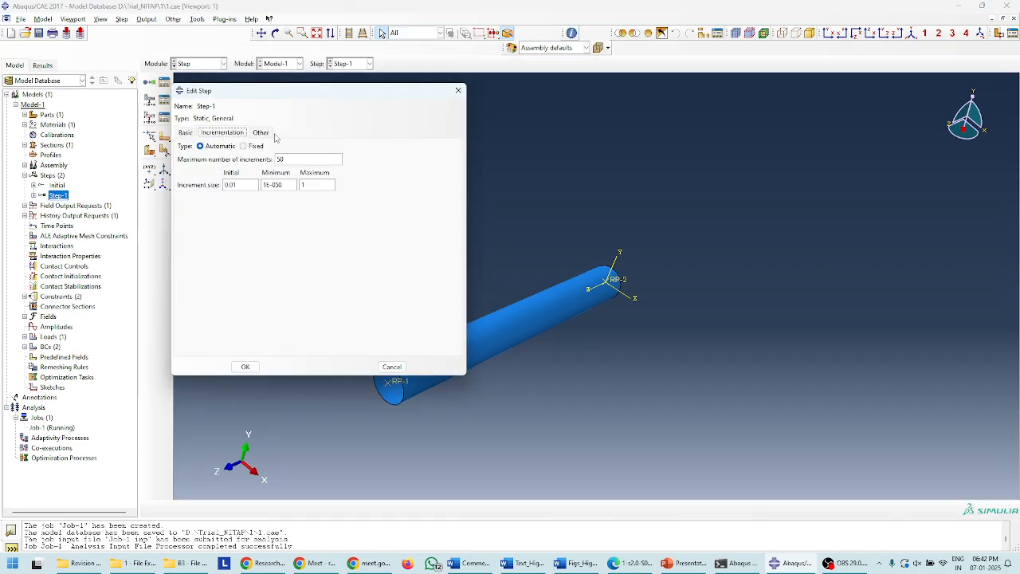
click(458, 90)
Step: Reopen the Job-1 monitor, read its increments and error messages, and dismiss it
right_click(54, 431)
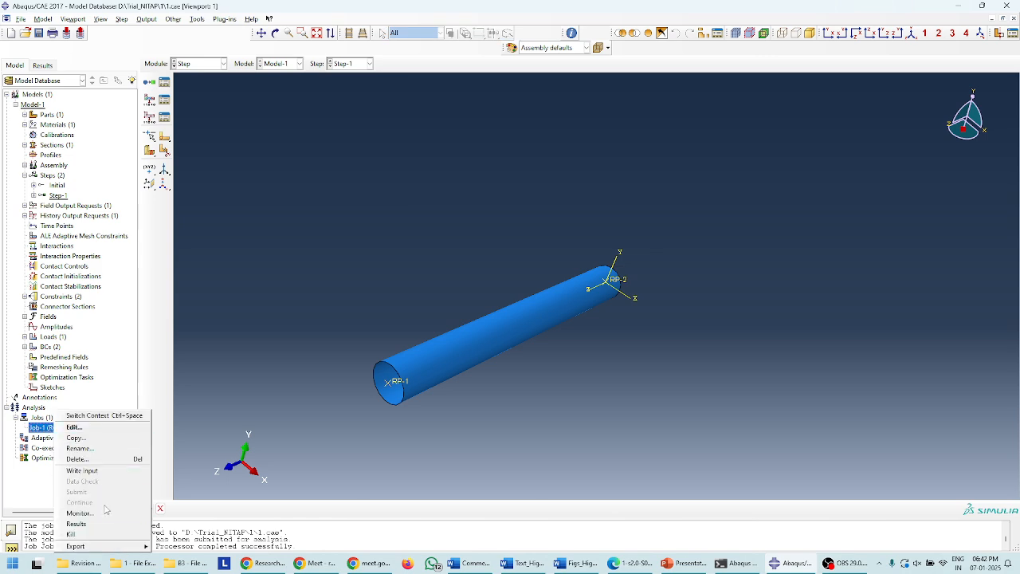
click(80, 512)
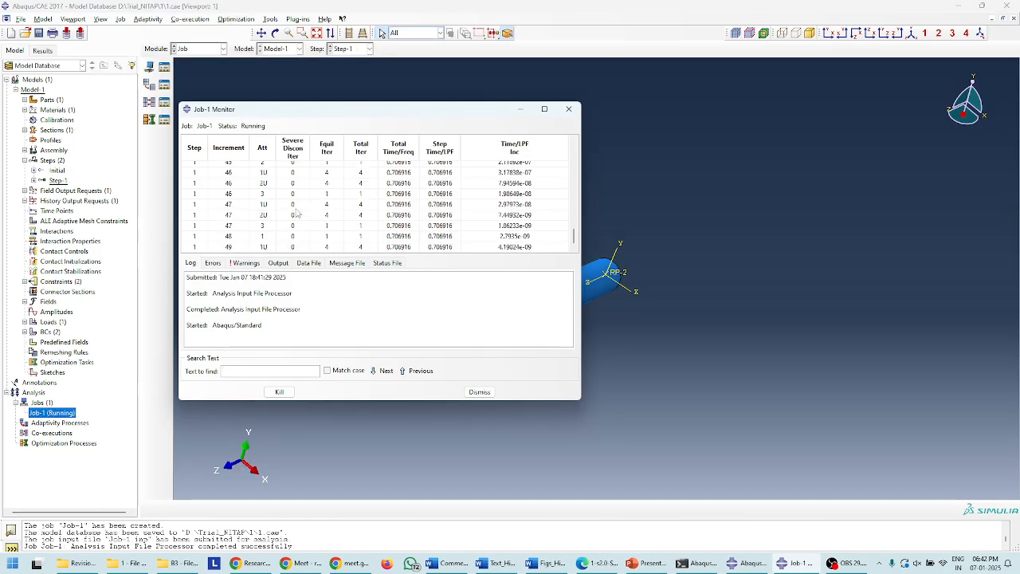
drag(302, 116, 316, 109)
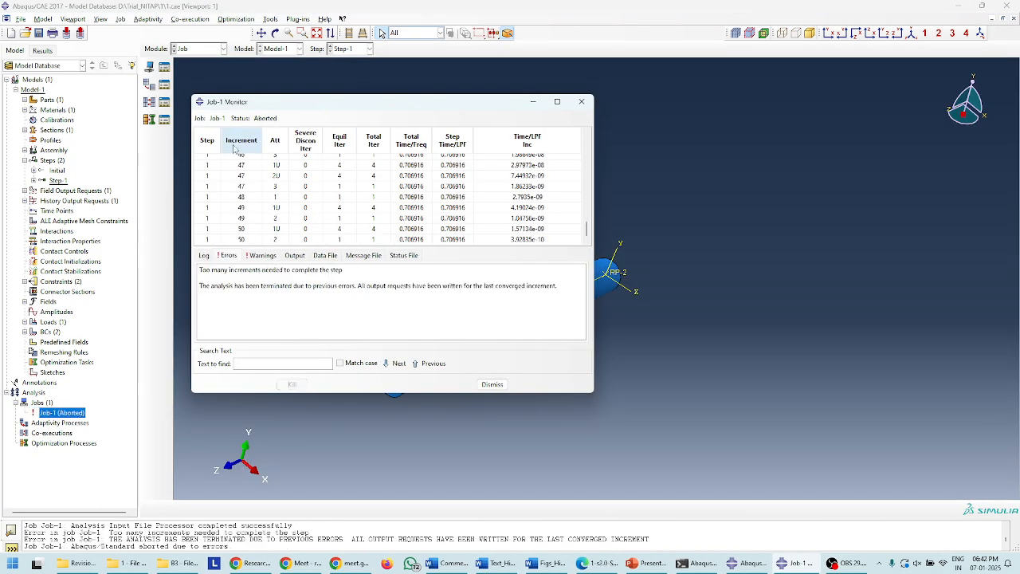
click(231, 259)
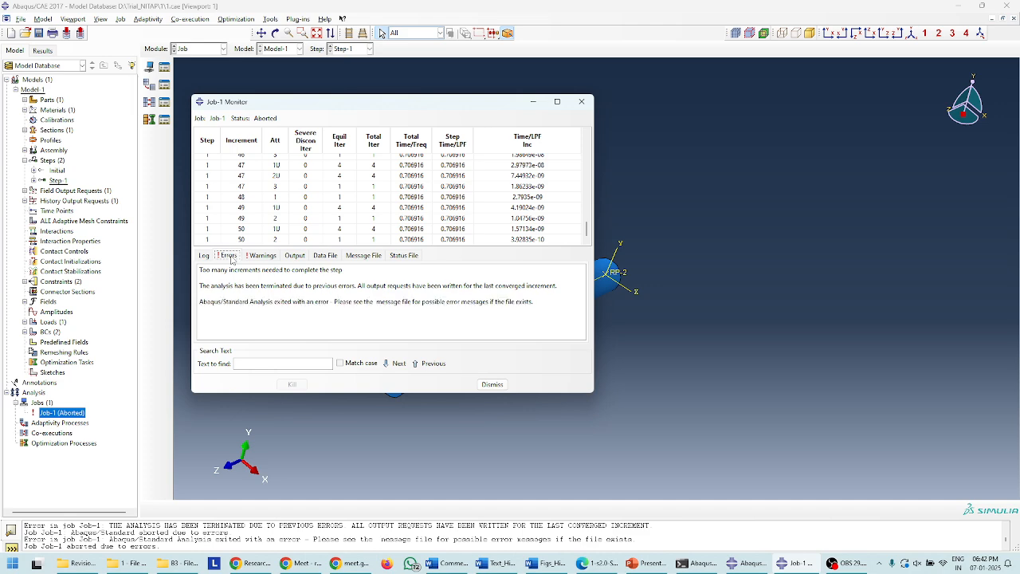
drag(347, 275, 210, 268)
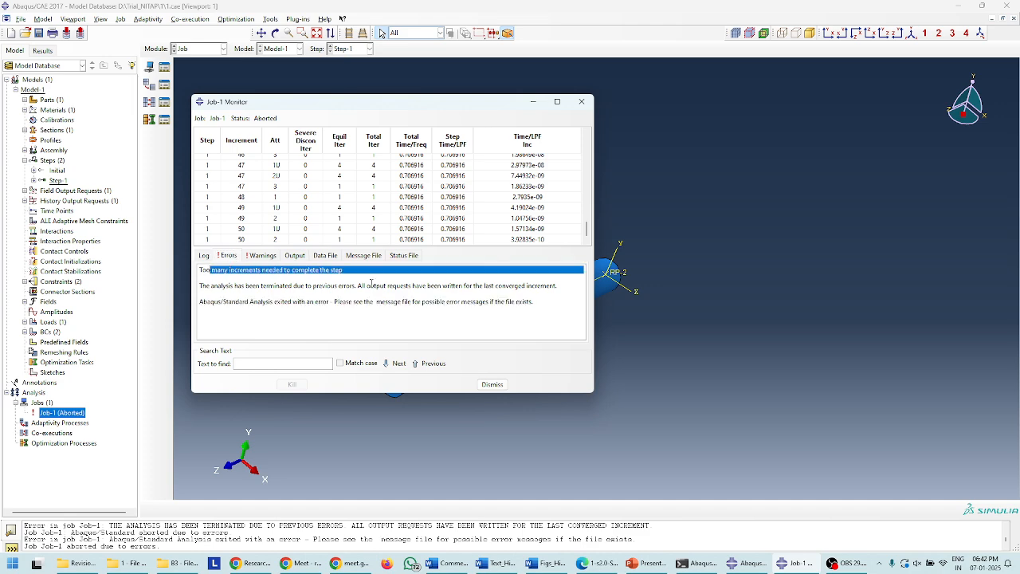
click(499, 387)
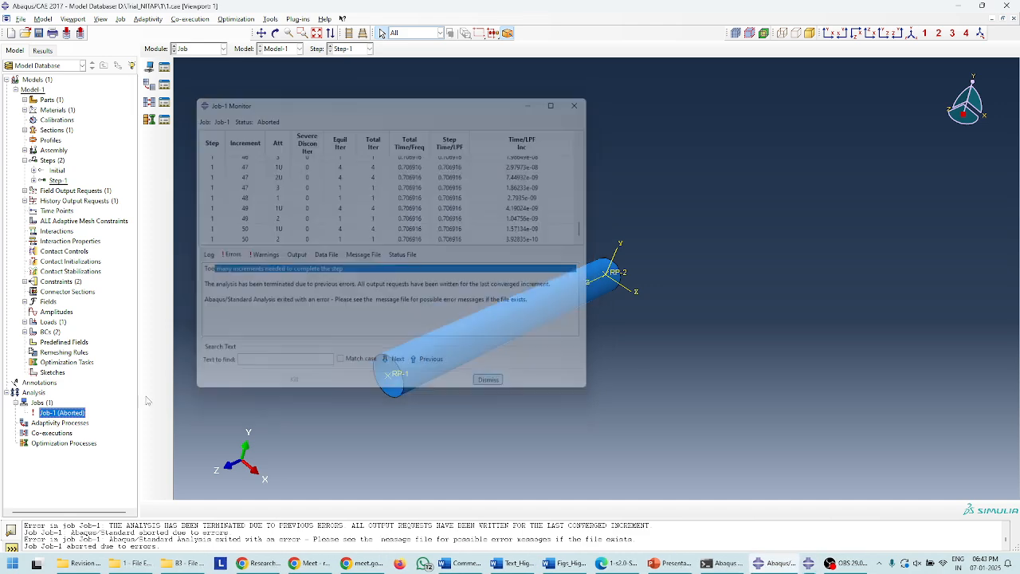
Step: Open the results of Job-1 and plot the Mises stress contours on the deformed tube
right_click(58, 414)
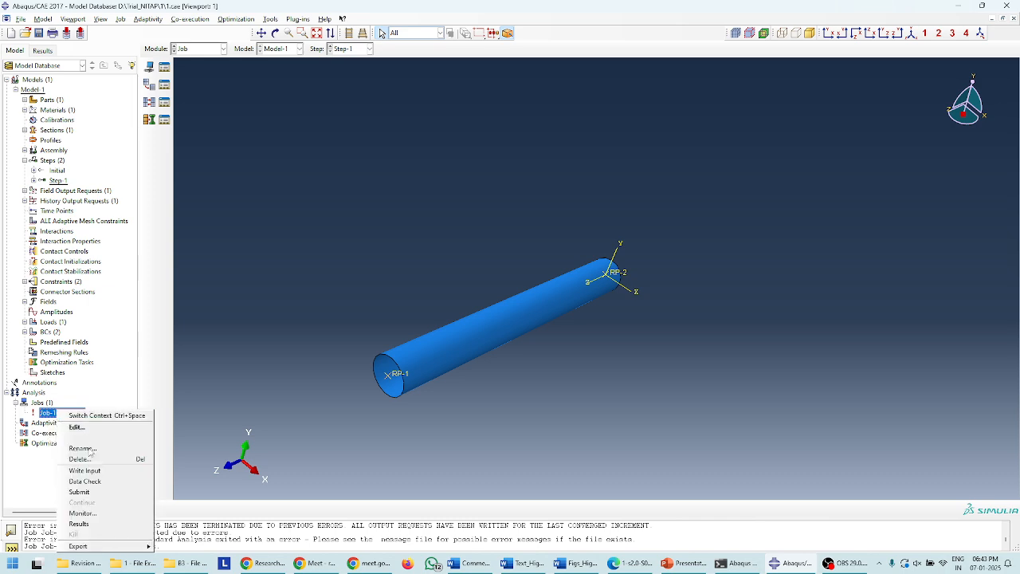
click(78, 524)
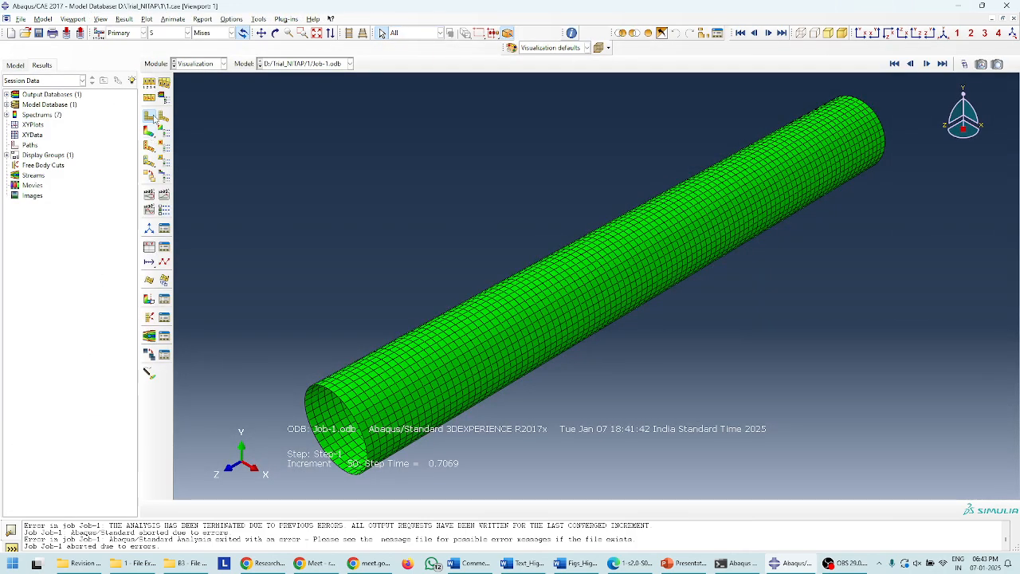
click(149, 131)
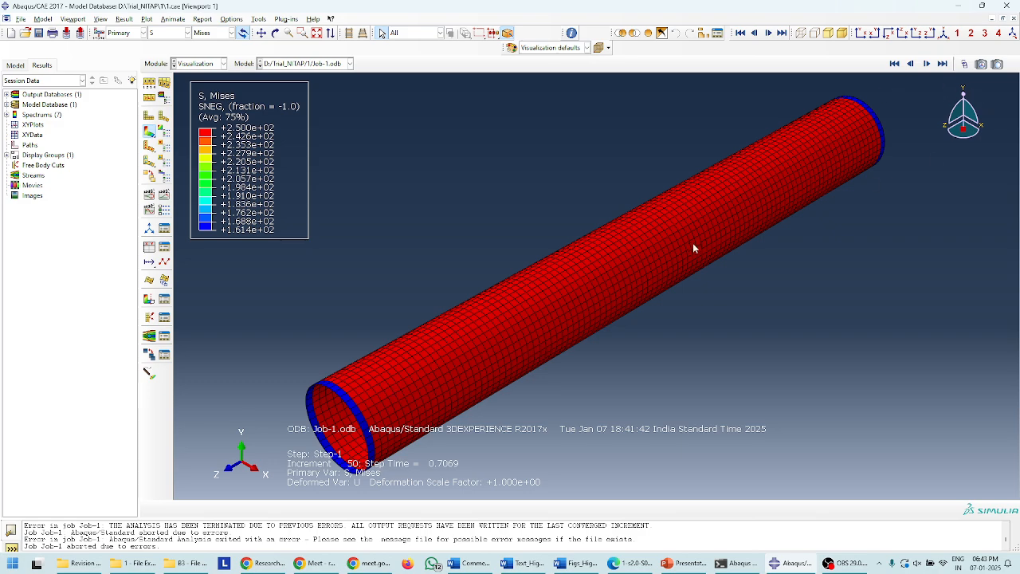
scroll(687, 246, up, 2)
scroll(683, 243, down, 4)
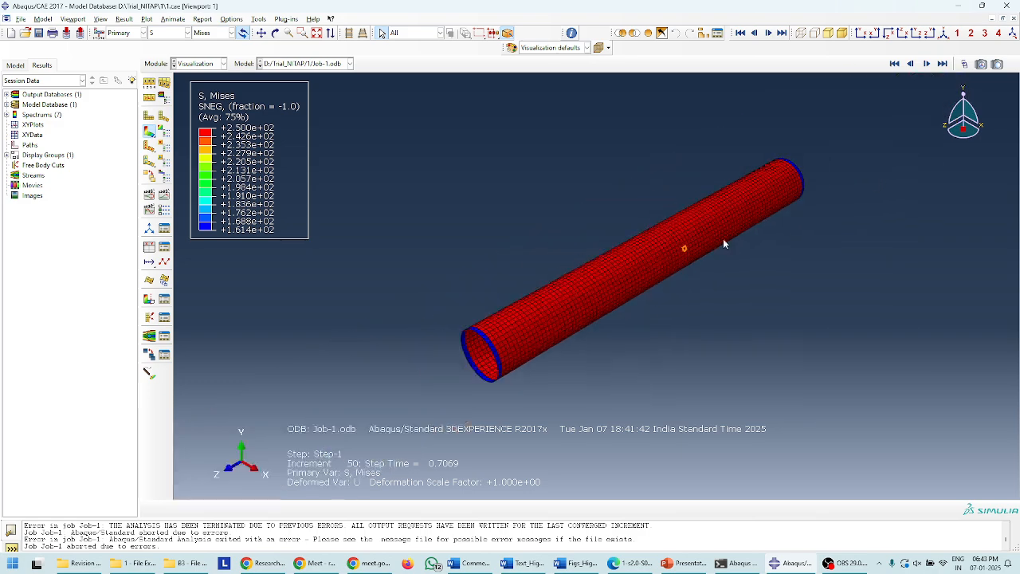
Step: Step through the result frames from the first one, then run and pause the scale factor animation of the stress contours
click(895, 64)
click(927, 64)
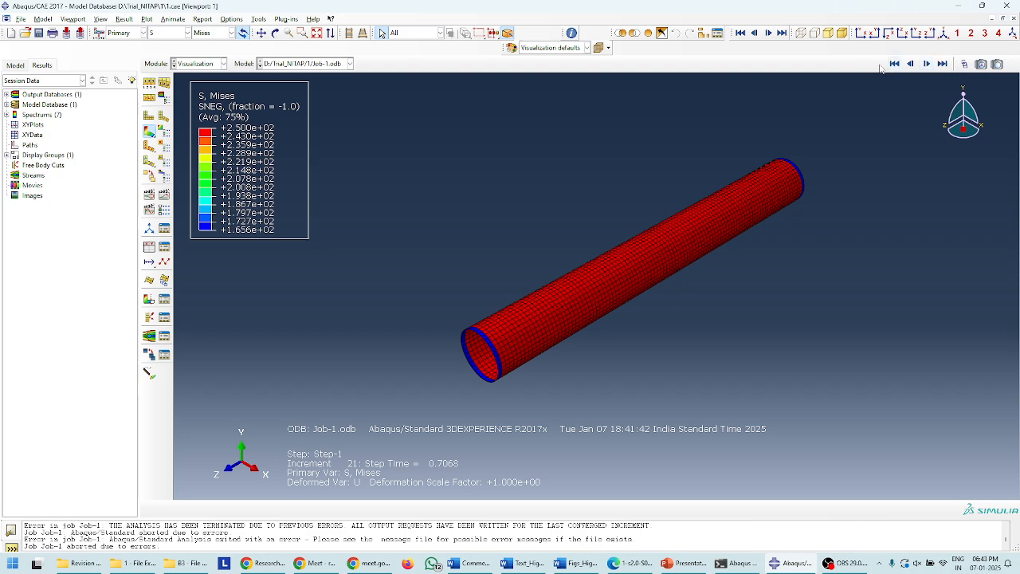
click(149, 194)
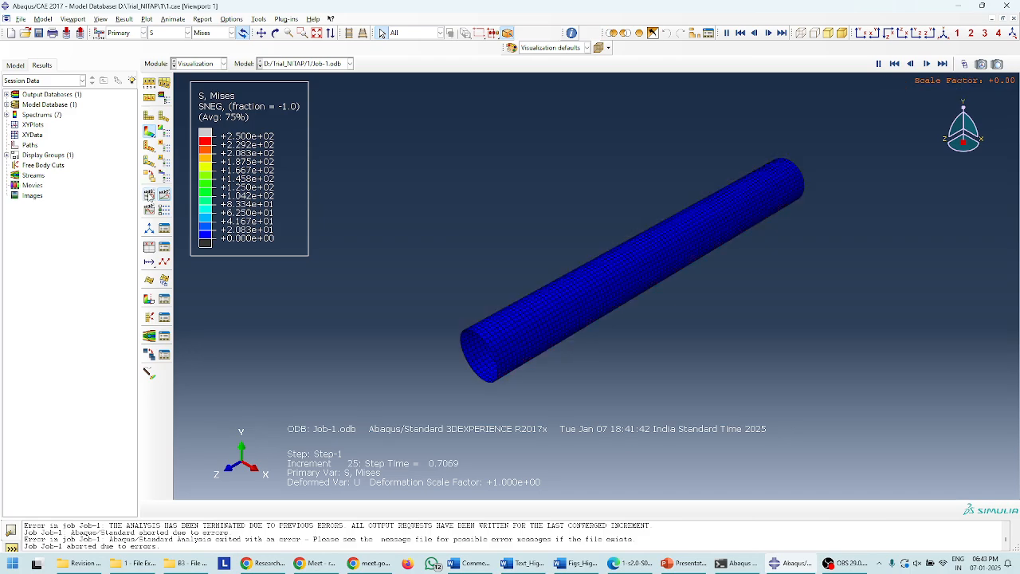
click(878, 63)
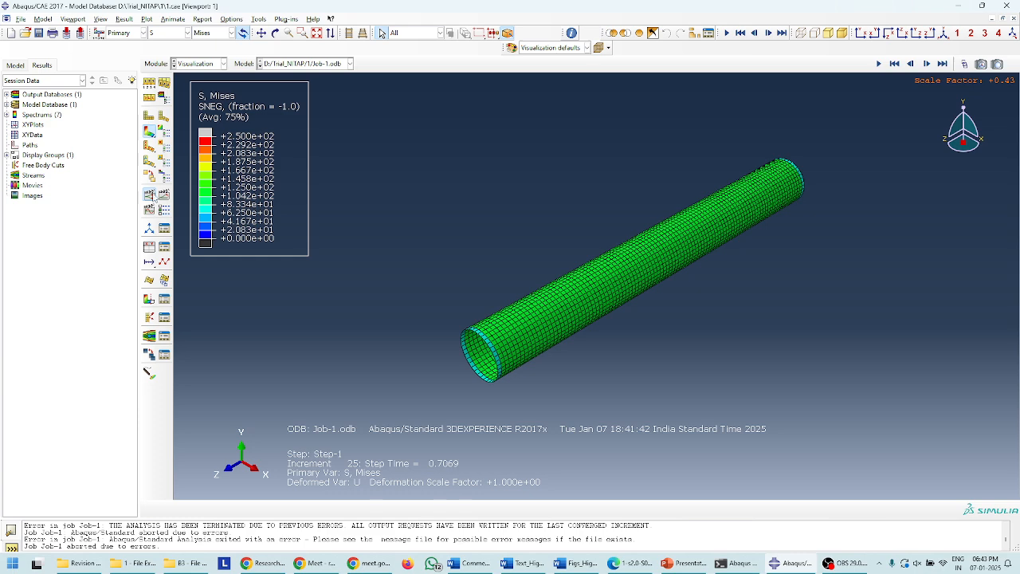
Step: Start creating XY data from ODB field output at the Unique Nodal position with point load component CF3 as variable
double_click(32, 134)
click(44, 113)
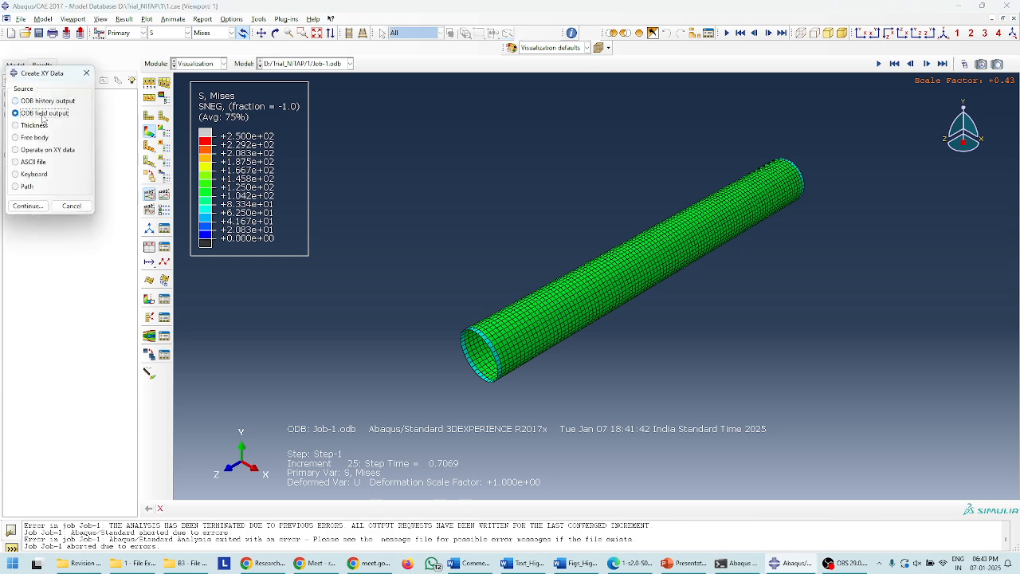
click(28, 206)
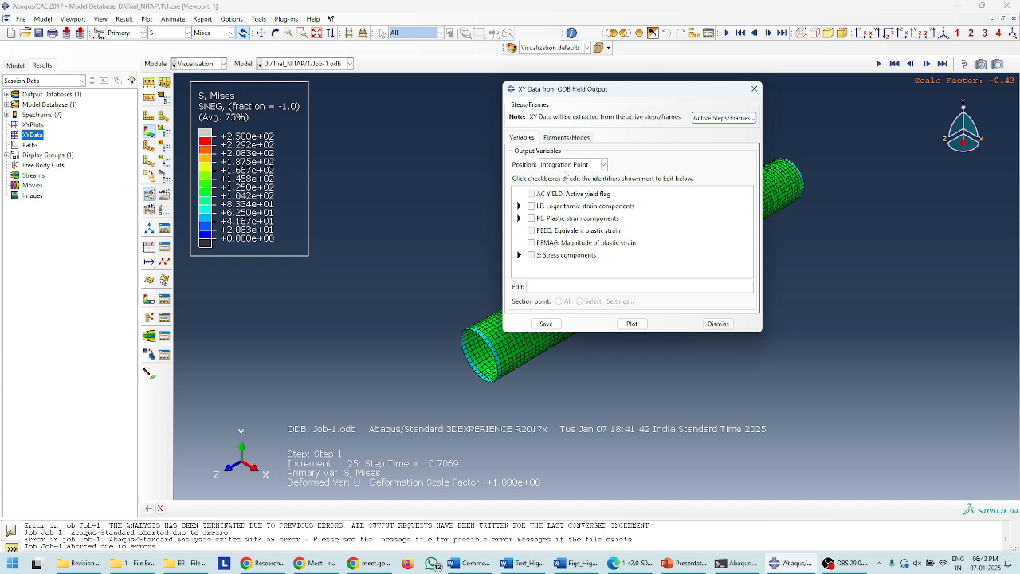
click(564, 165)
click(552, 212)
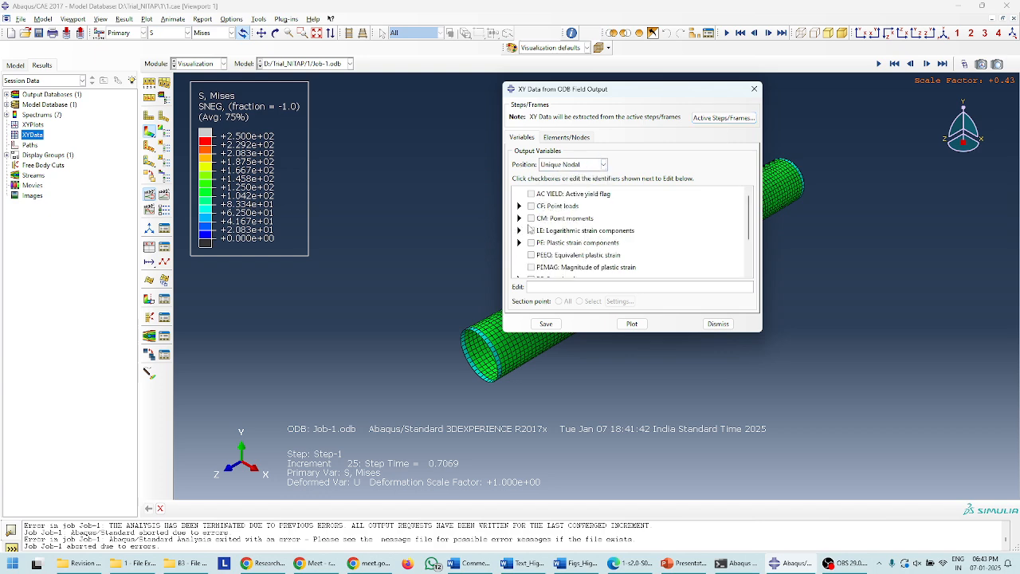
click(518, 205)
click(554, 247)
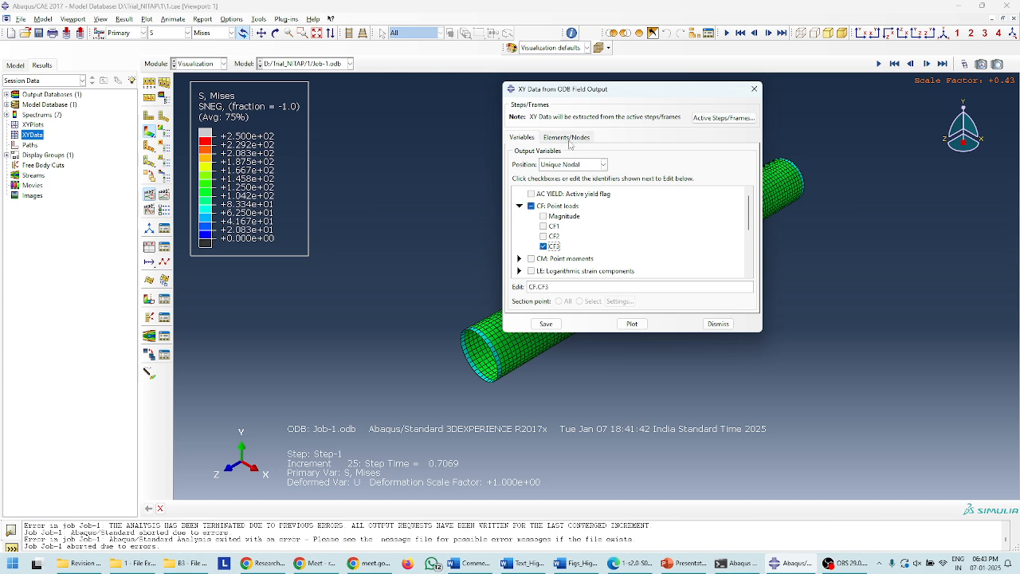
Step: Choose node sets as the node selection method for the CF3 data and turn on highlighting of items in the viewport
click(566, 138)
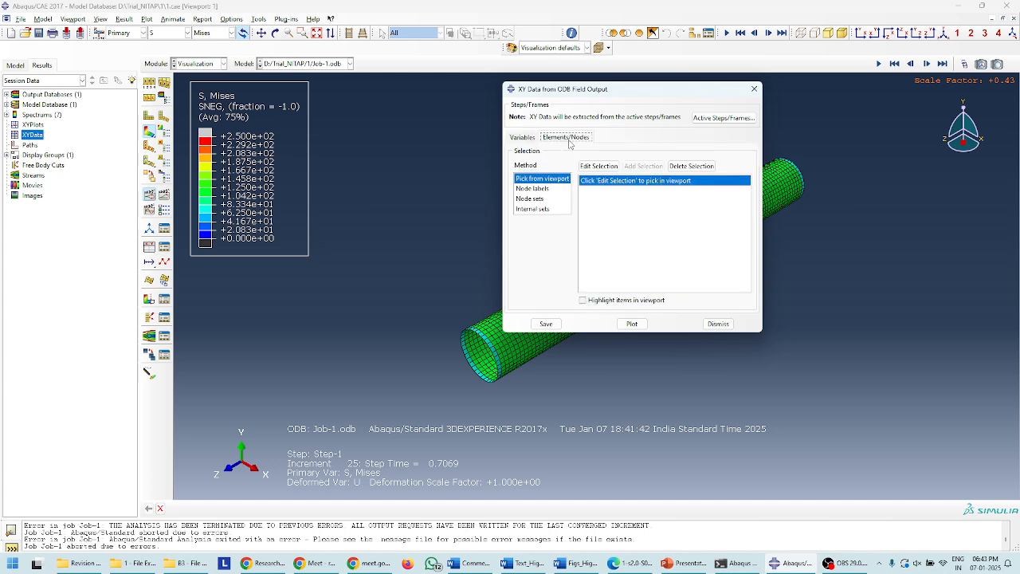
click(521, 138)
click(566, 139)
click(533, 199)
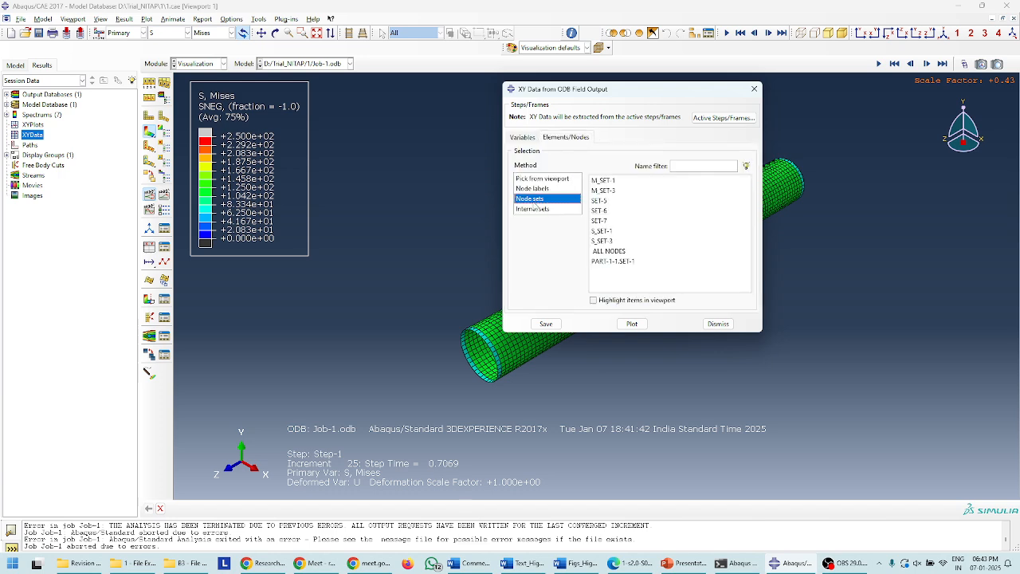
click(596, 301)
drag(618, 92, 730, 89)
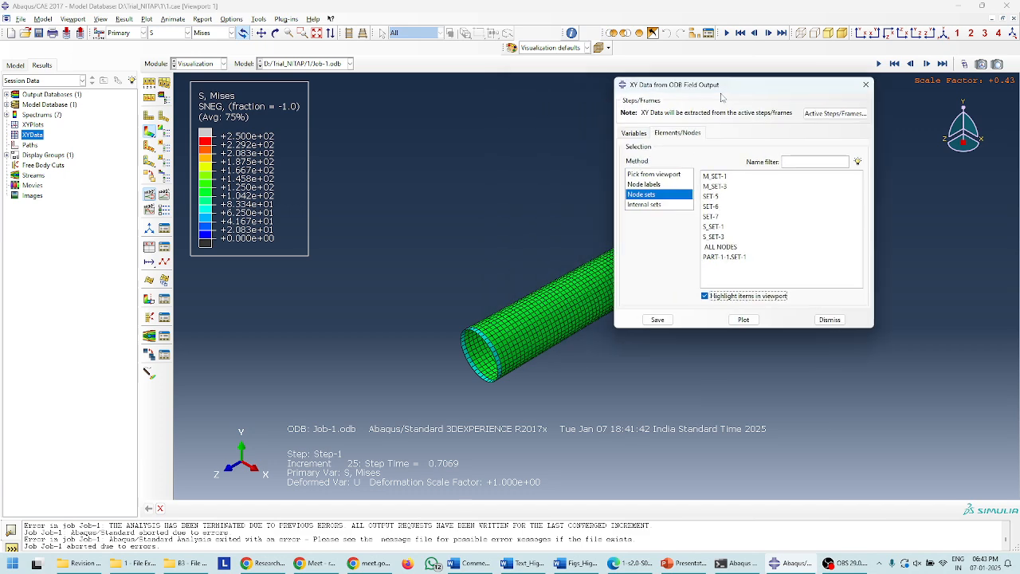
Step: Check the highlighted node sets, select SET-7, plot its CF3 point load and dismiss the XY data dialog
click(720, 187)
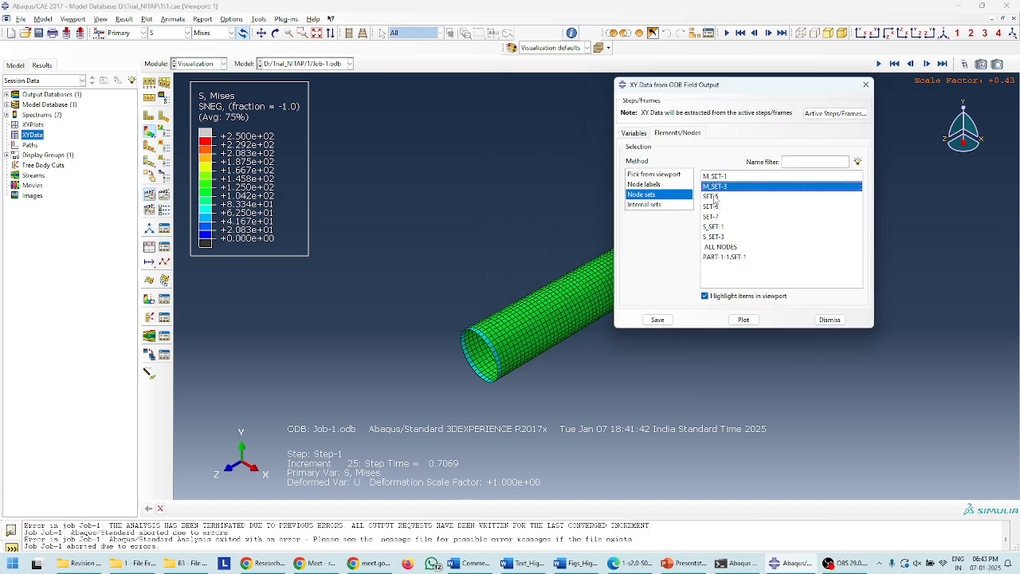
click(715, 197)
click(717, 208)
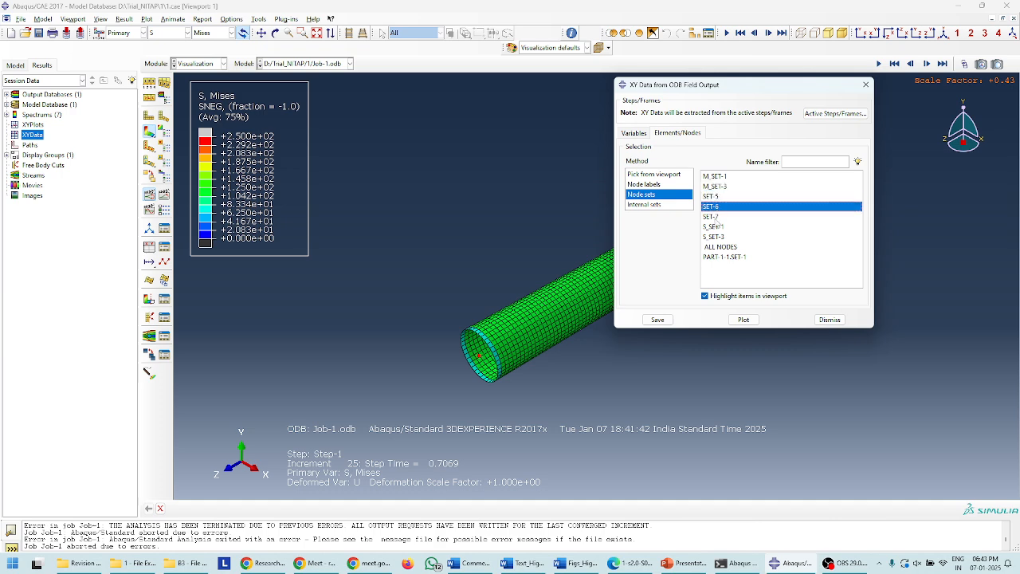
click(717, 218)
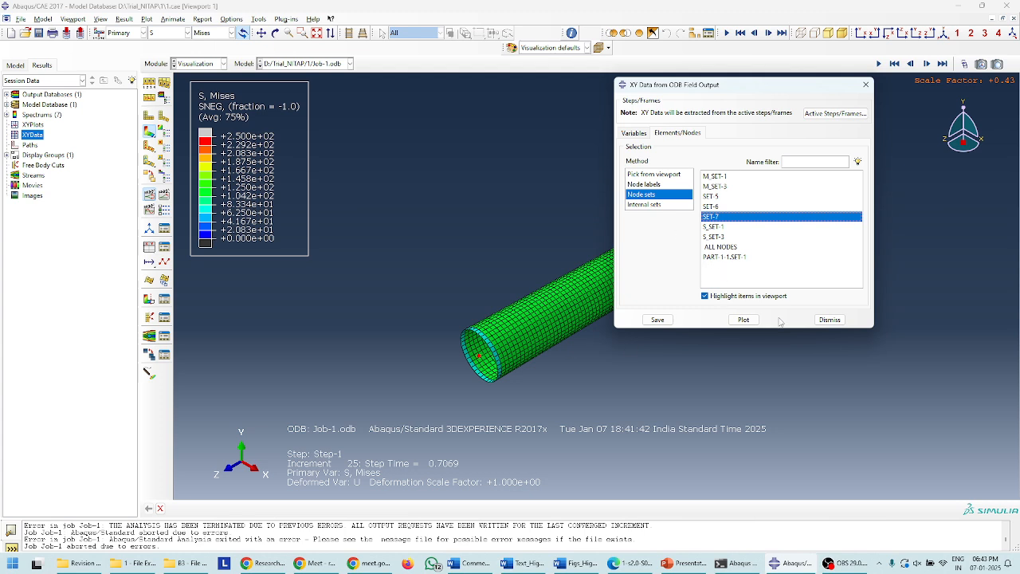
click(743, 320)
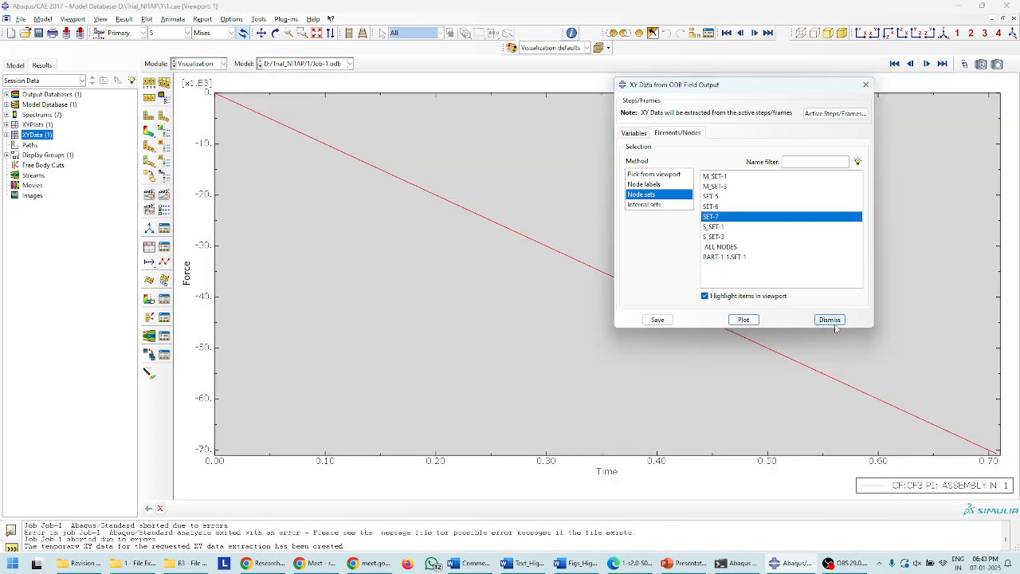
click(829, 320)
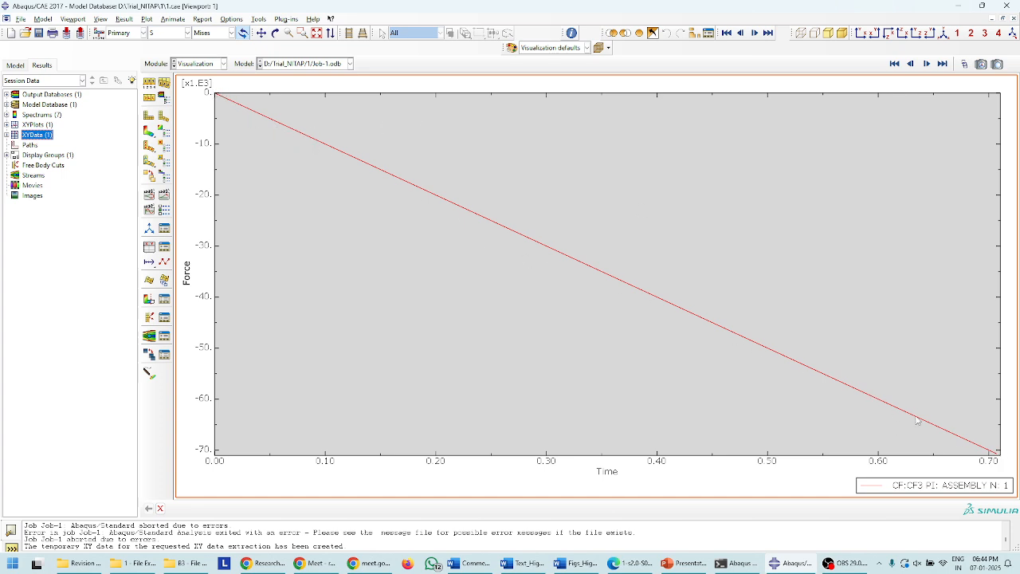
Step: Return to the model tree, view the basic settings of Step-1 and close them without editing
click(18, 65)
click(58, 195)
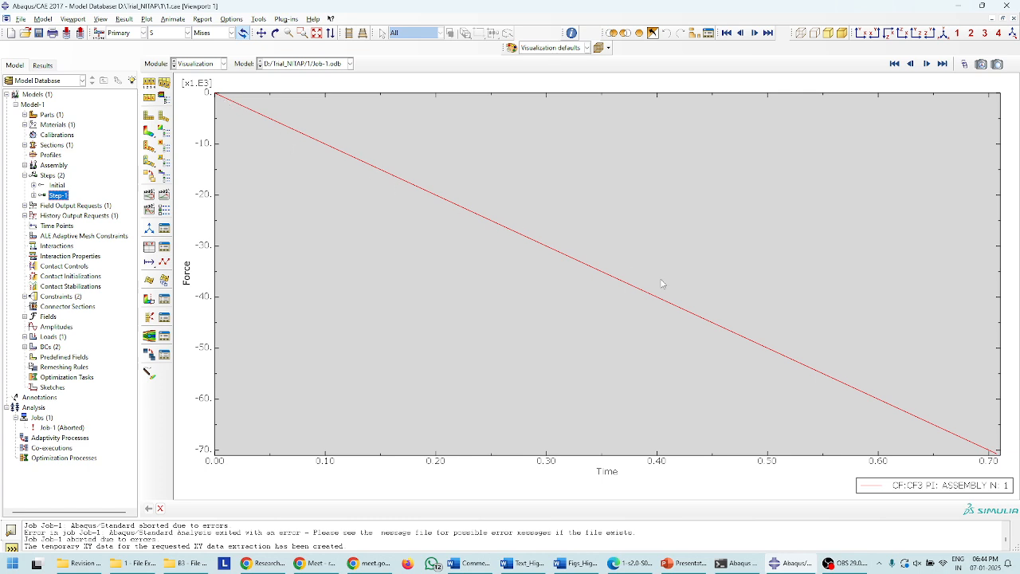
right_click(58, 202)
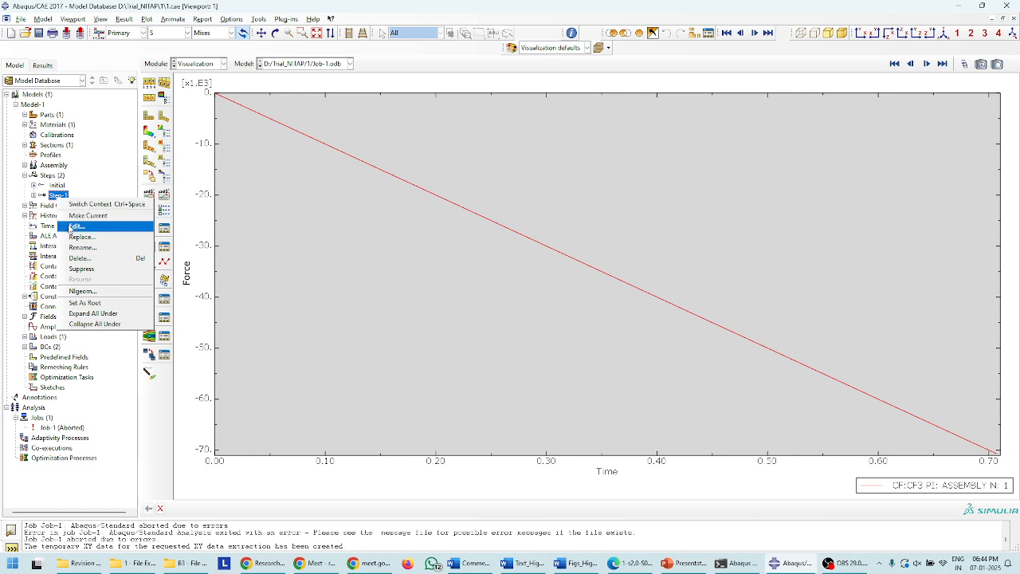
click(72, 228)
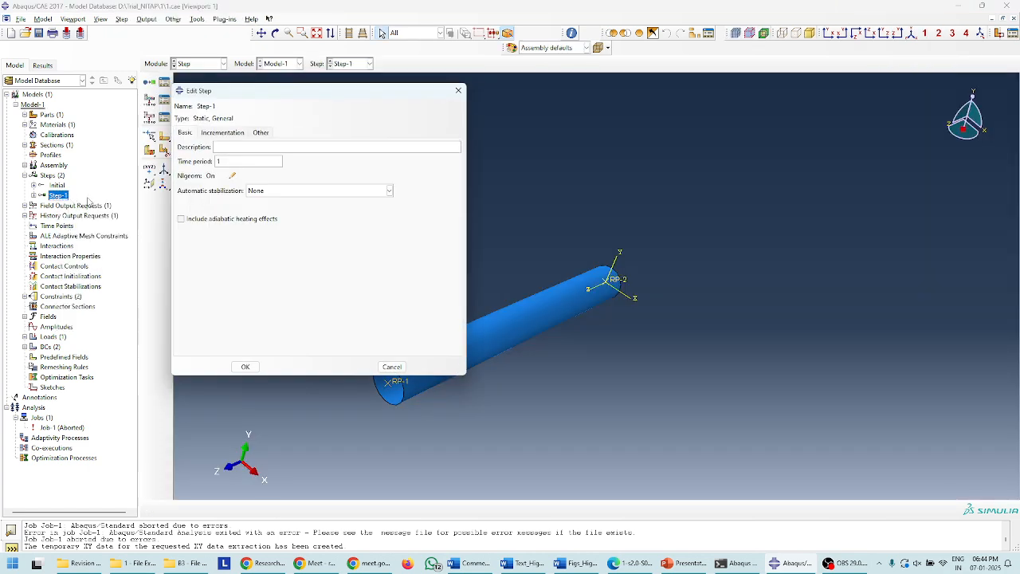
click(458, 90)
Step: Replace the Step-1 procedure with Static, Riks and switch Nlgeom on
right_click(57, 199)
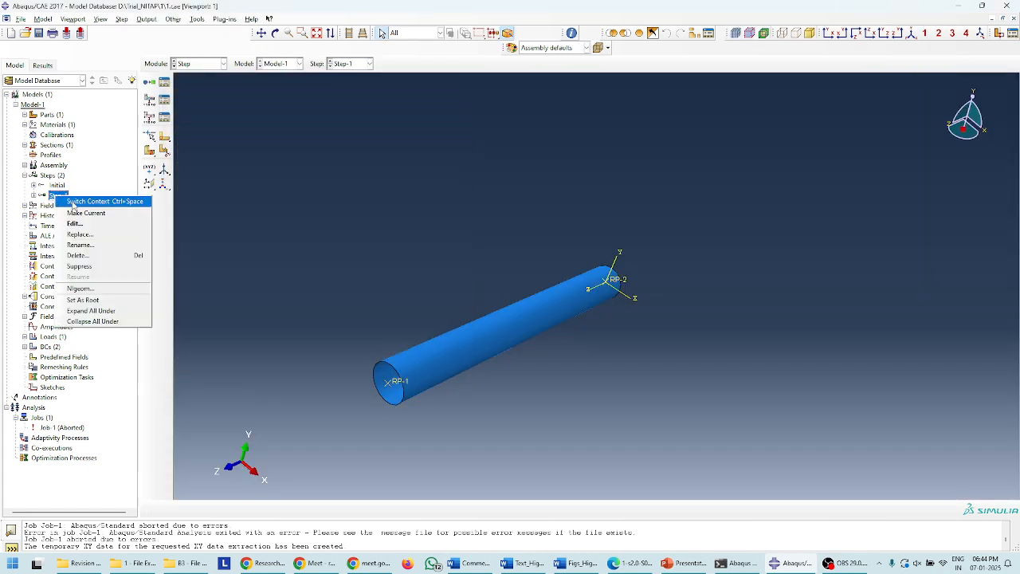
click(80, 235)
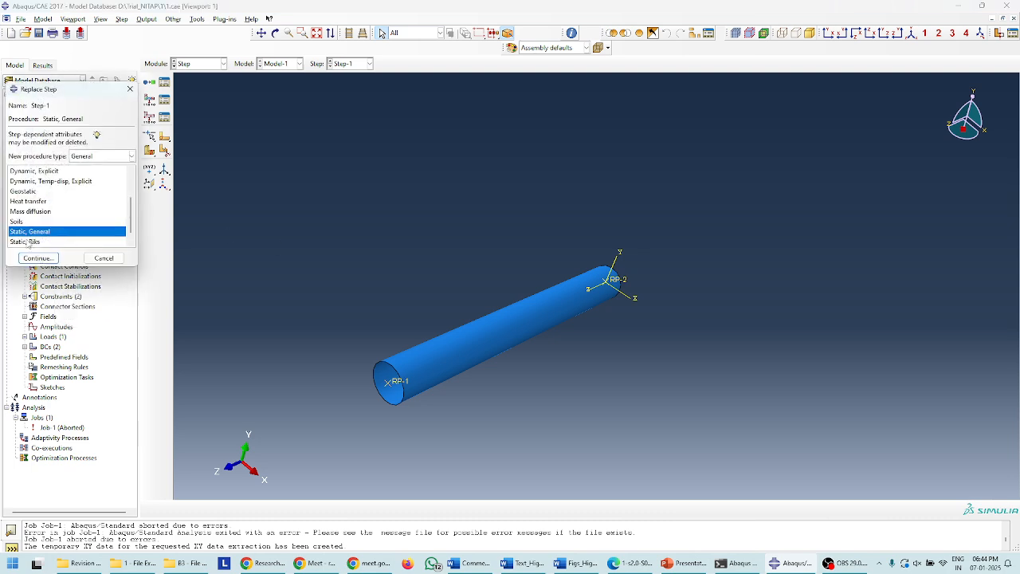
click(29, 242)
click(46, 259)
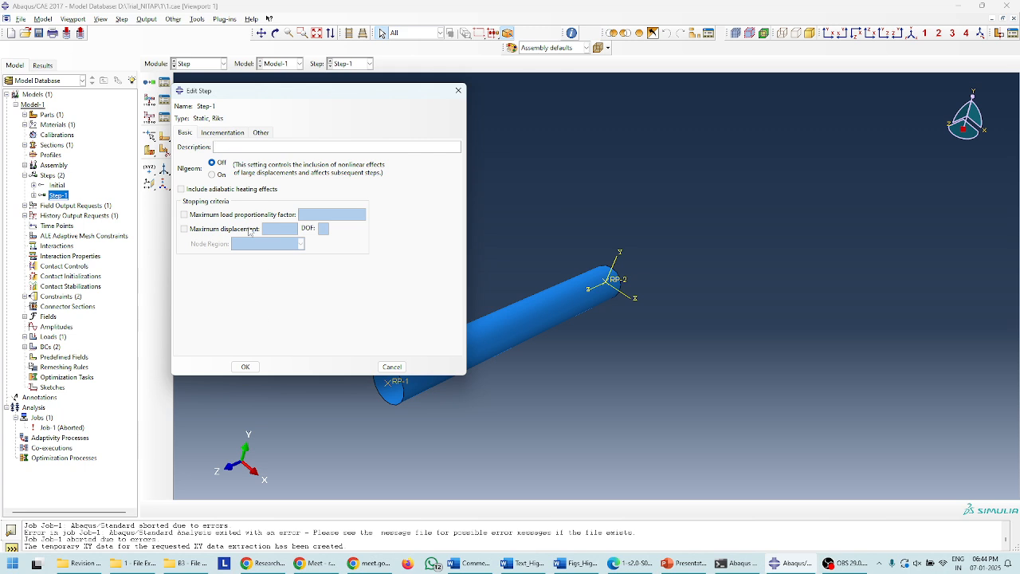
click(221, 175)
Step: Set the maximum number of increments of the Riks step to 50 and accept the step settings
double_click(285, 159)
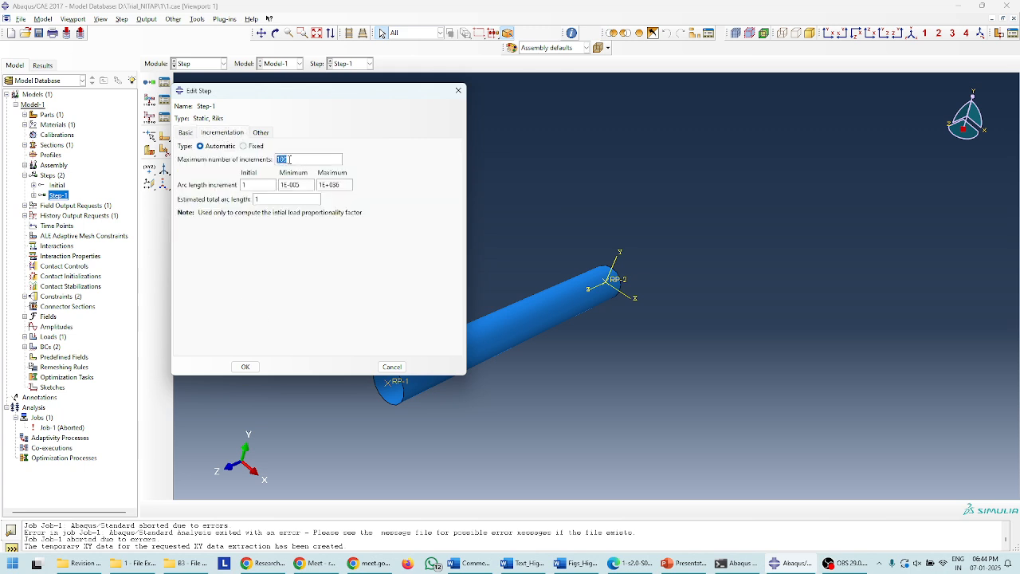
click(257, 184)
double_click(293, 158)
text(50)
click(247, 366)
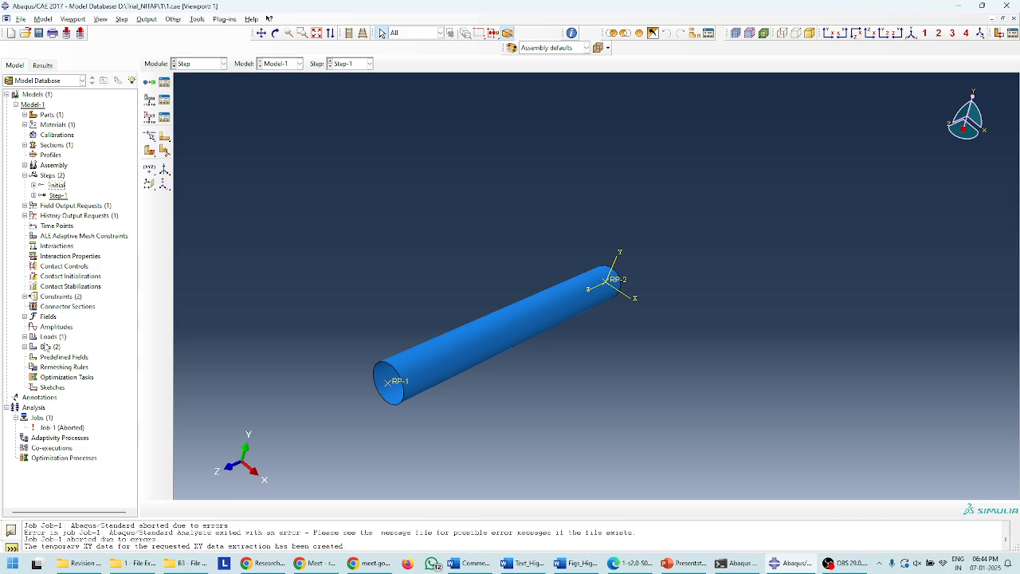
Step: Submit Job-1 again and allow its existing job files to be overwritten
click(59, 430)
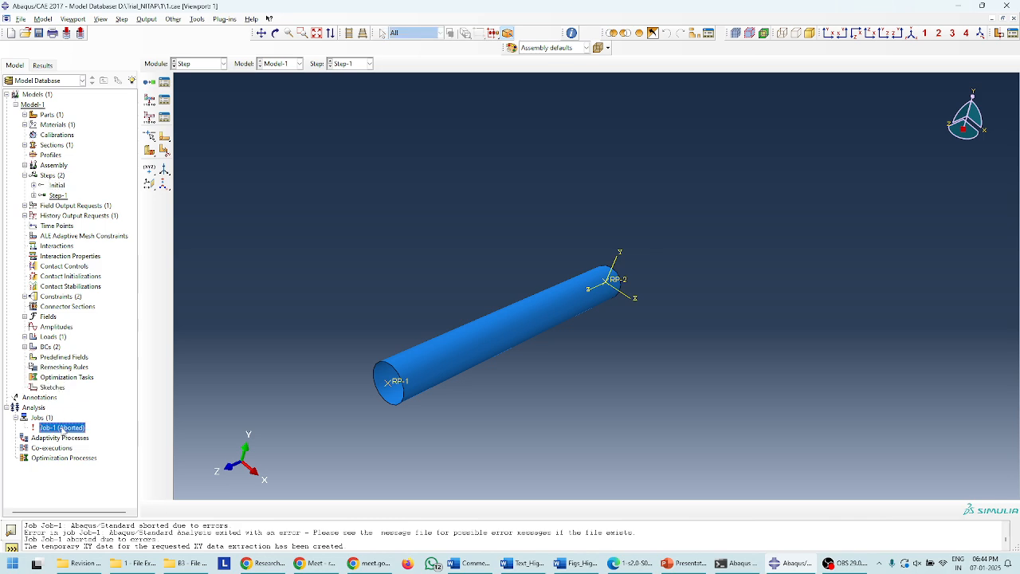
right_click(62, 429)
click(96, 487)
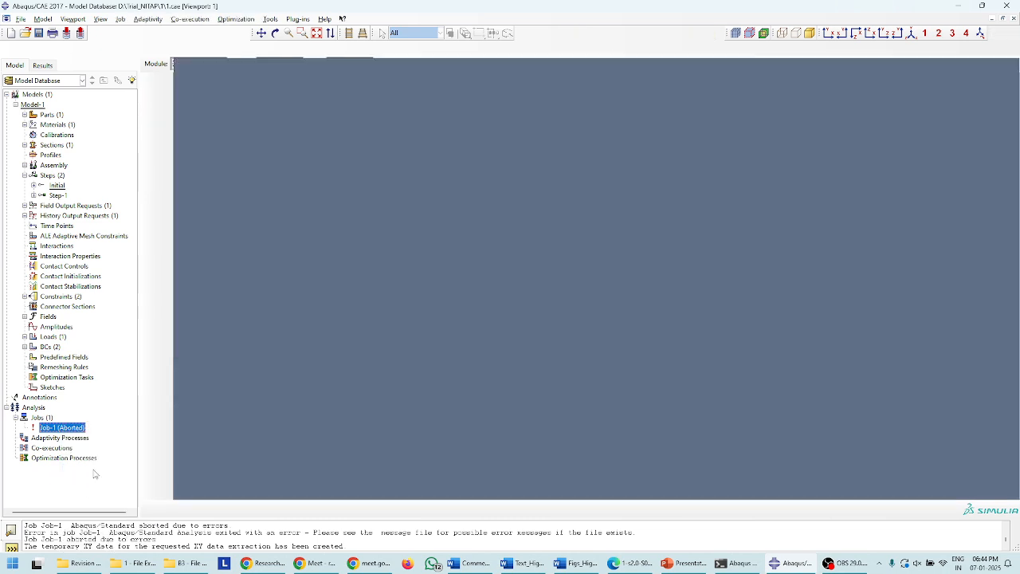
click(87, 157)
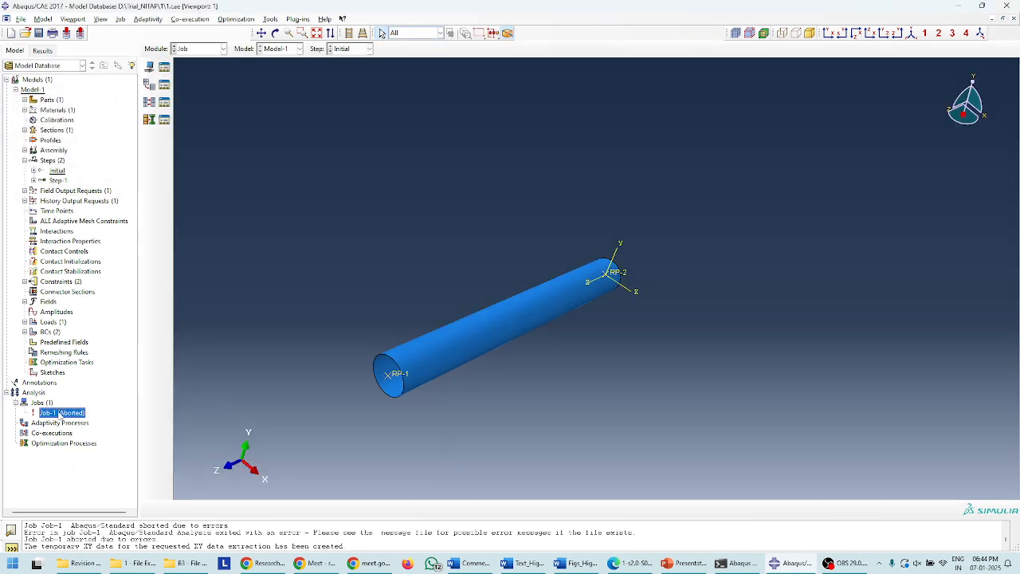
right_click(59, 413)
click(81, 492)
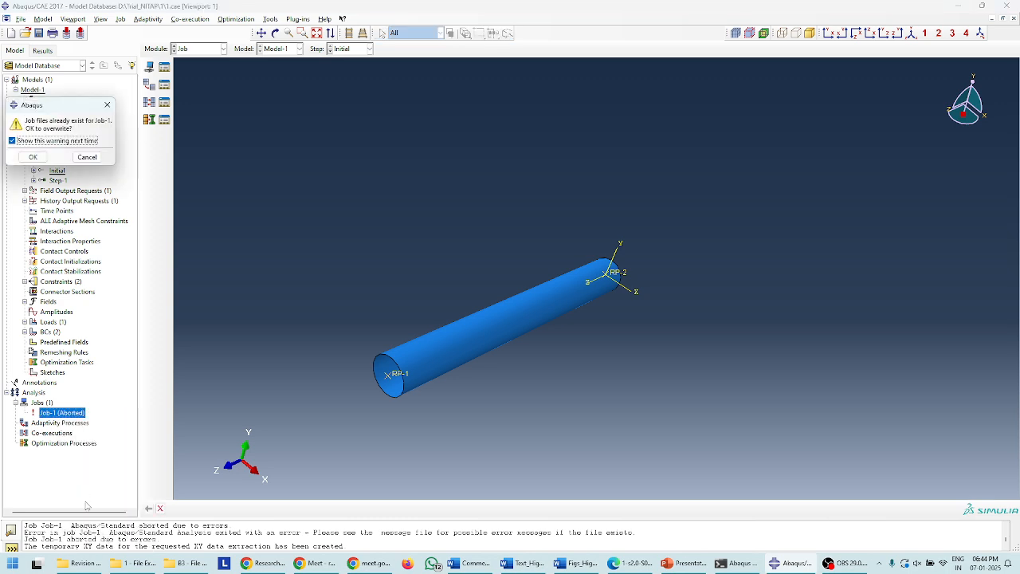
click(32, 157)
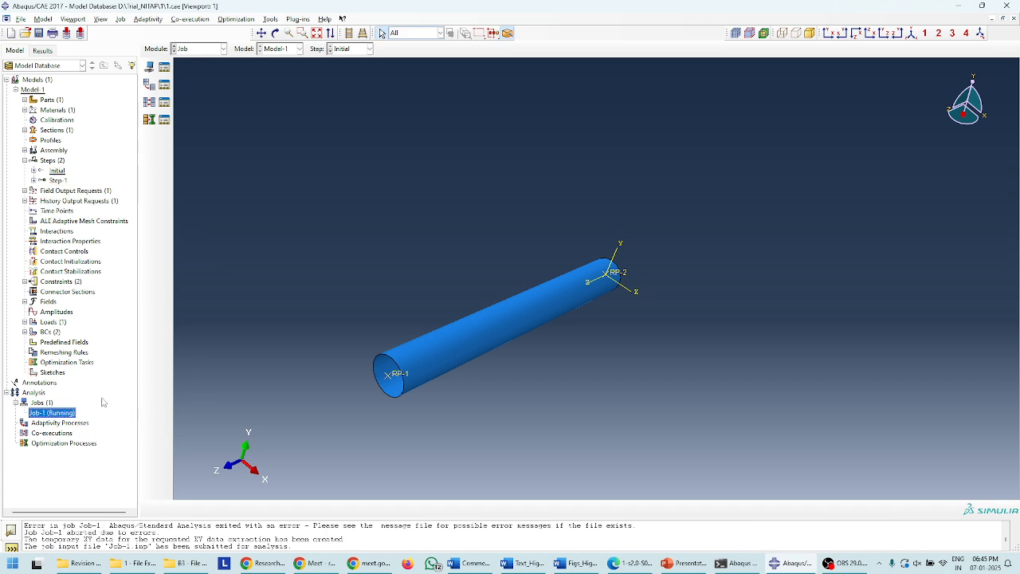
Step: Open the Job-1 monitor, reduce its window height and follow the running increments
right_click(64, 412)
click(84, 513)
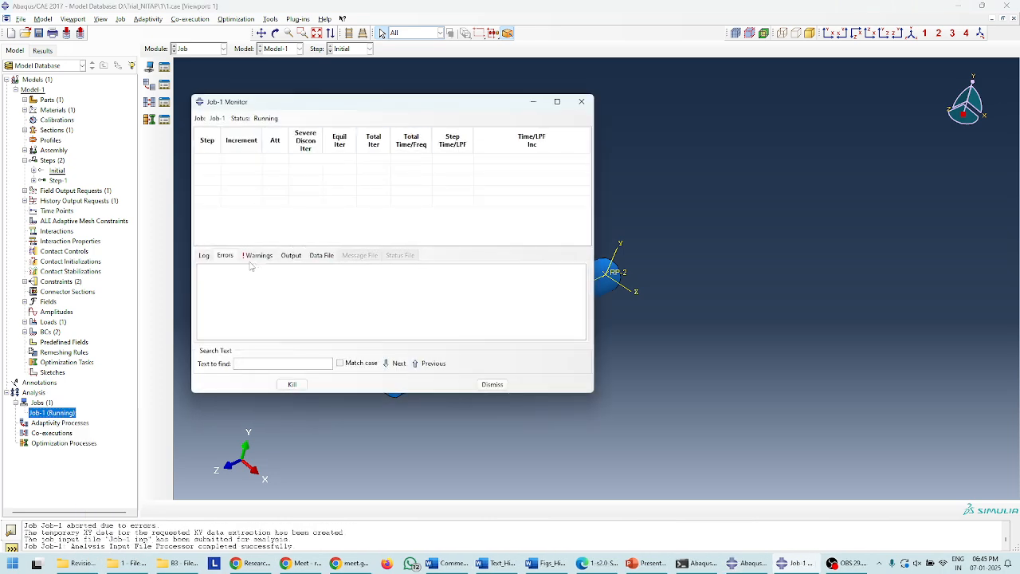
drag(449, 396, 444, 328)
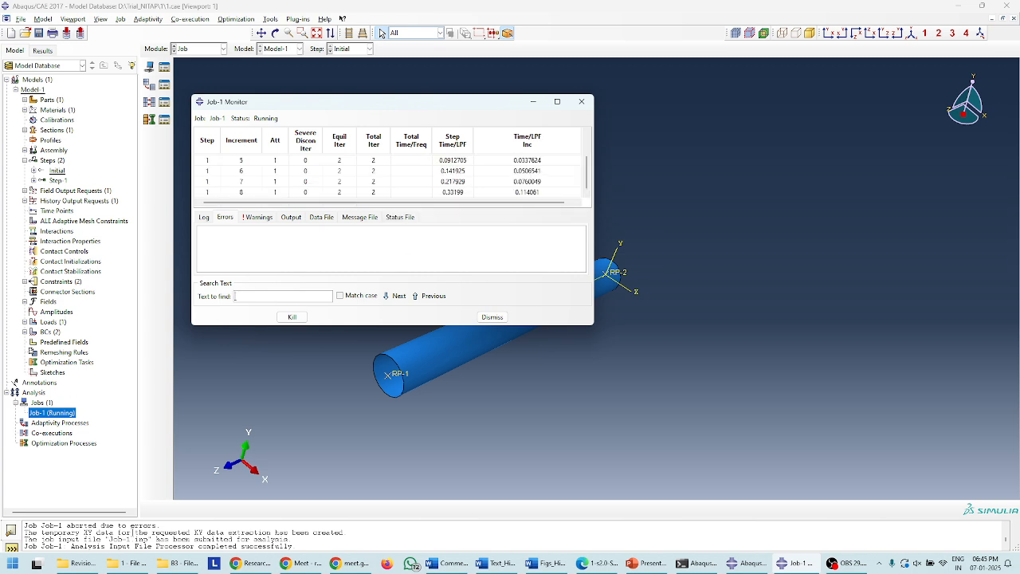
Step: Switch to File Explorer and inspect the Job-1 files in the Trial_NITAP\1 folder, refreshing the list
click(140, 561)
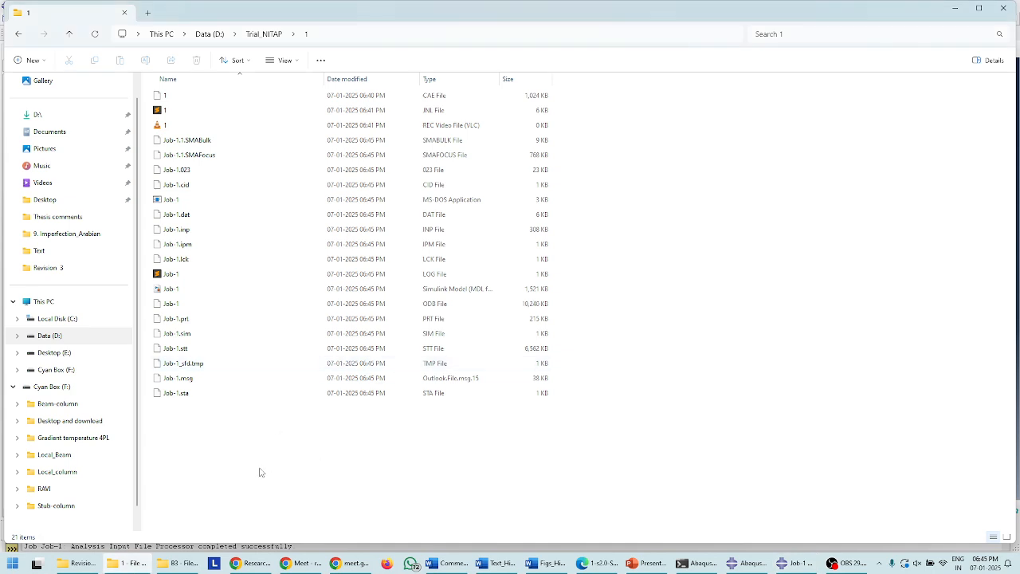
drag(241, 462, 196, 94)
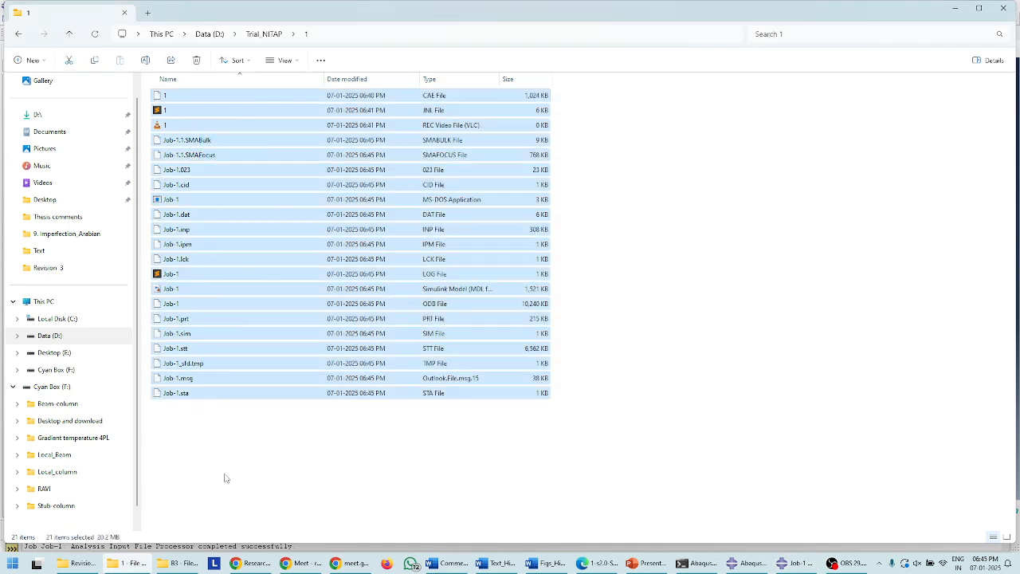
click(223, 478)
right_click(290, 429)
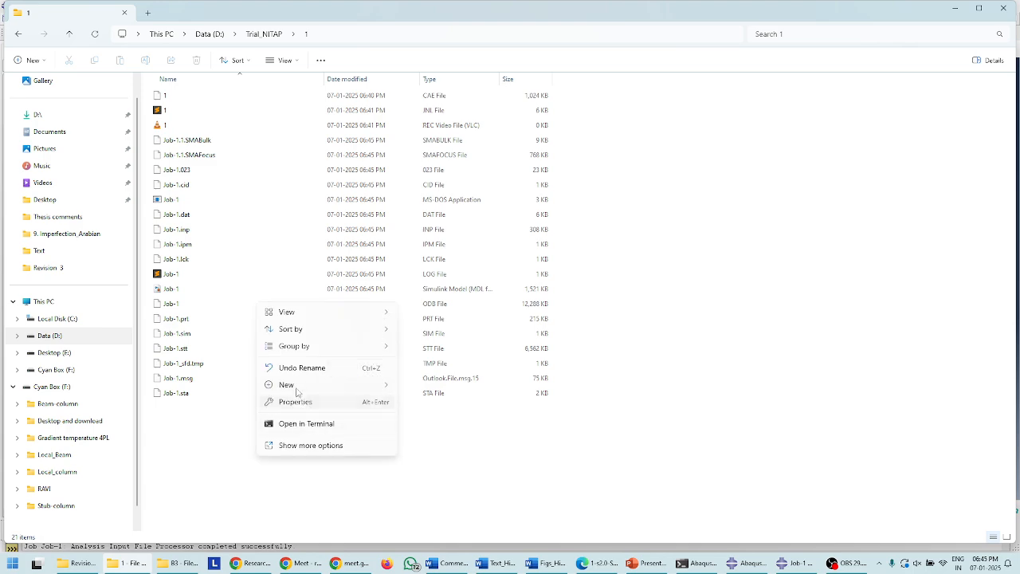
click(306, 447)
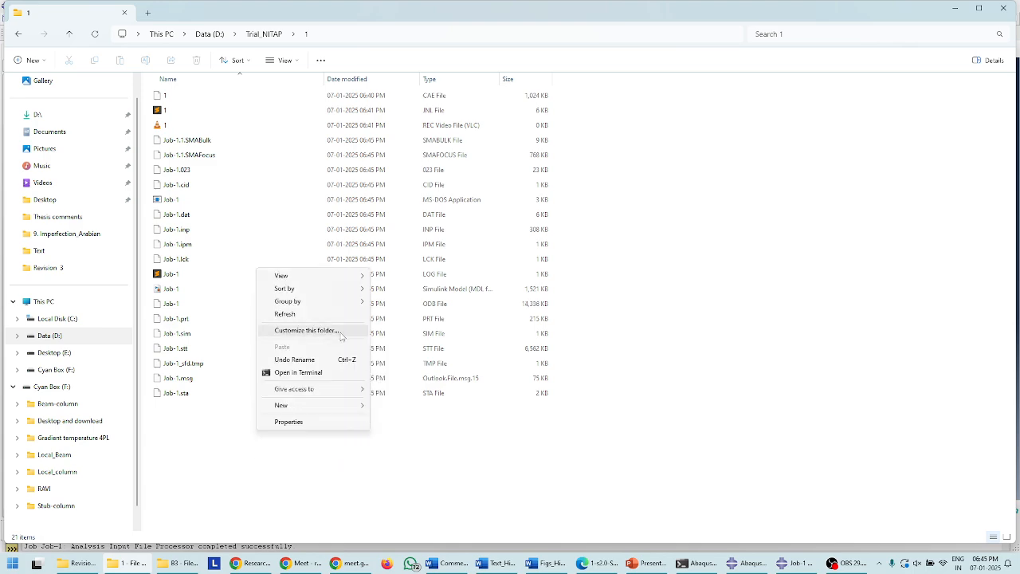
click(298, 314)
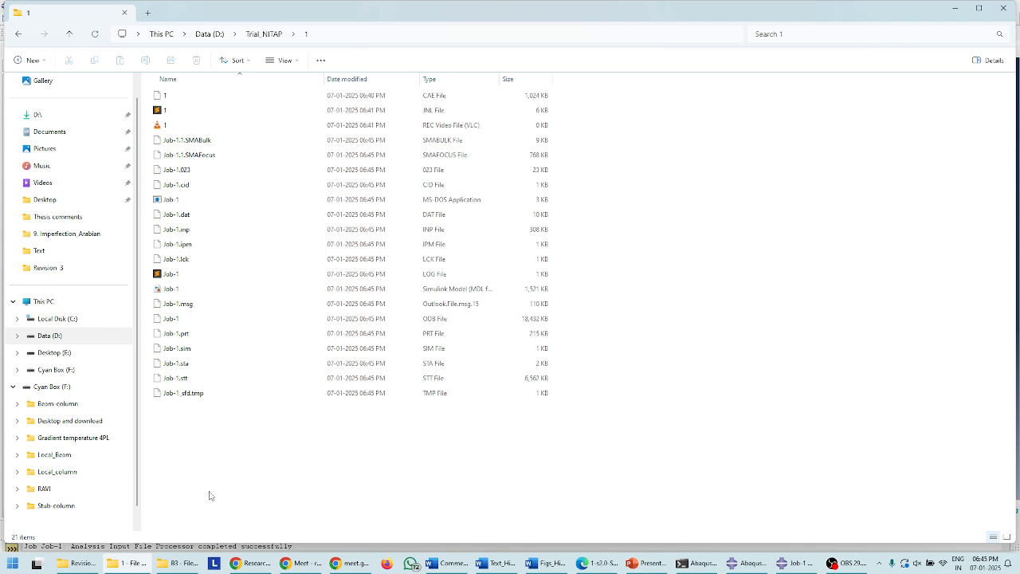
Step: Return to the Job-1 monitor in Abaqus/CAE, enlarge its increment table, follow the increments and dismiss it
click(144, 564)
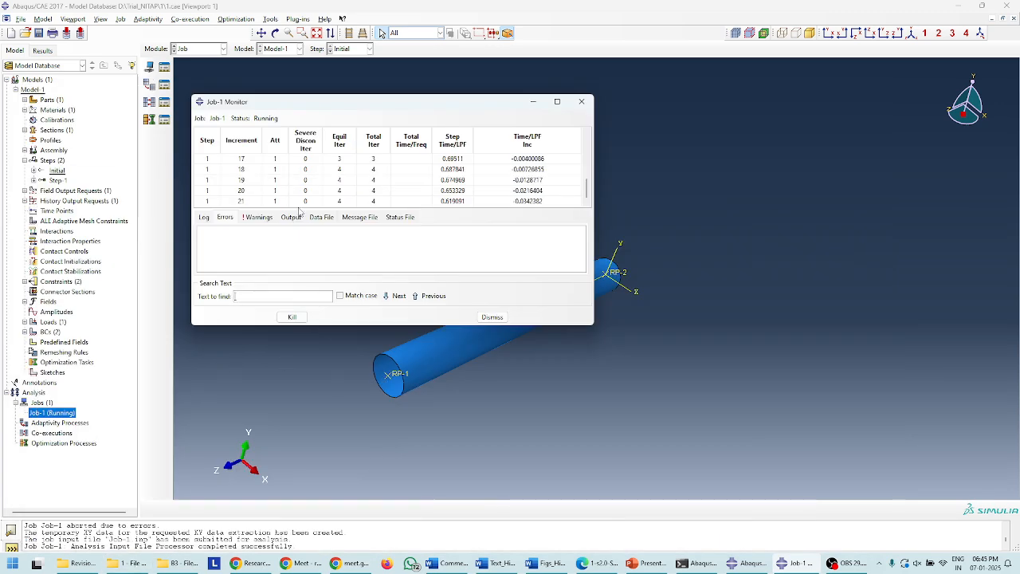
drag(300, 211, 304, 222)
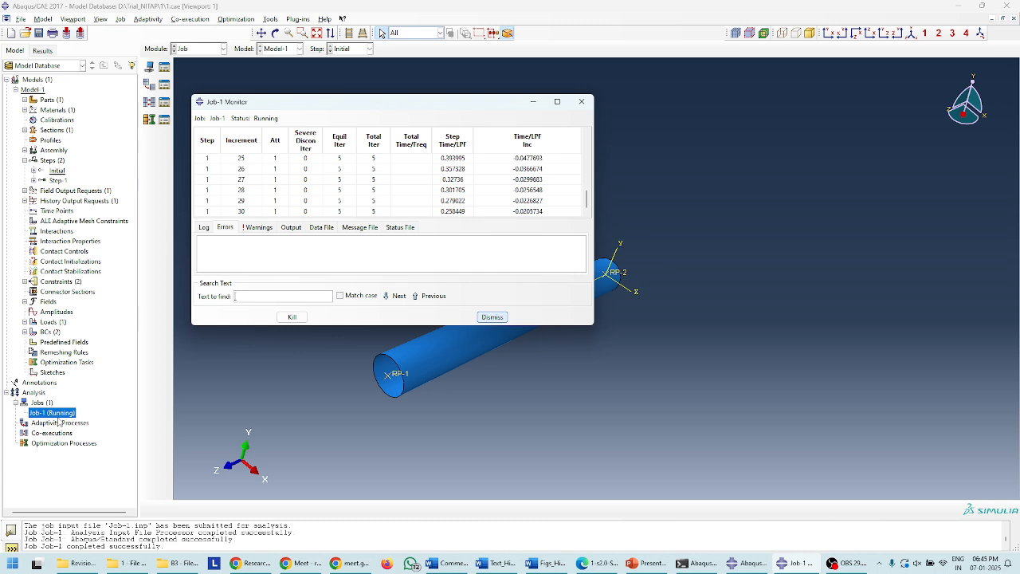
click(492, 316)
Step: Open the new Job-1 results, plot the Mises contours on the deformed tube and go to the first frame
right_click(61, 416)
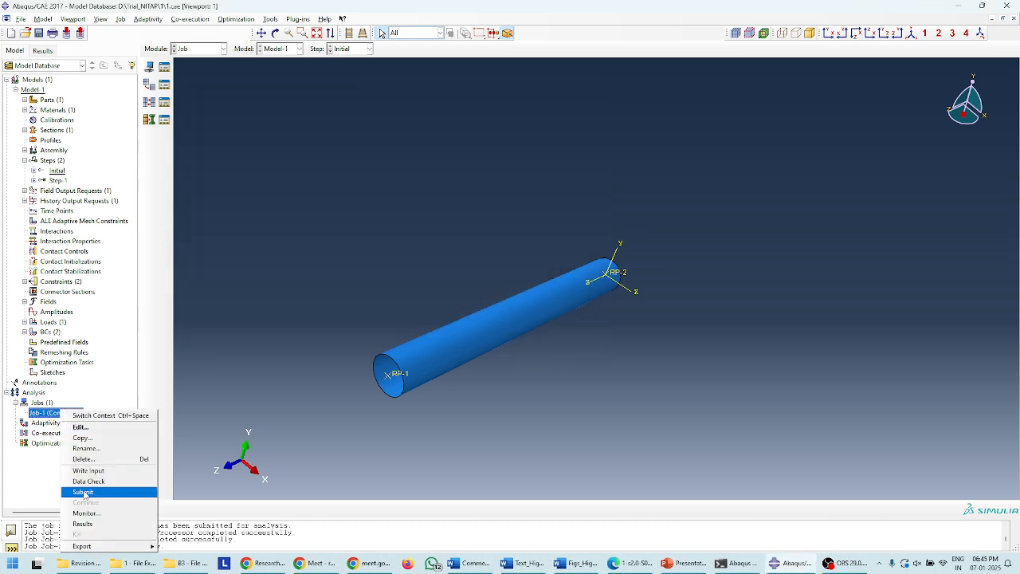
click(78, 522)
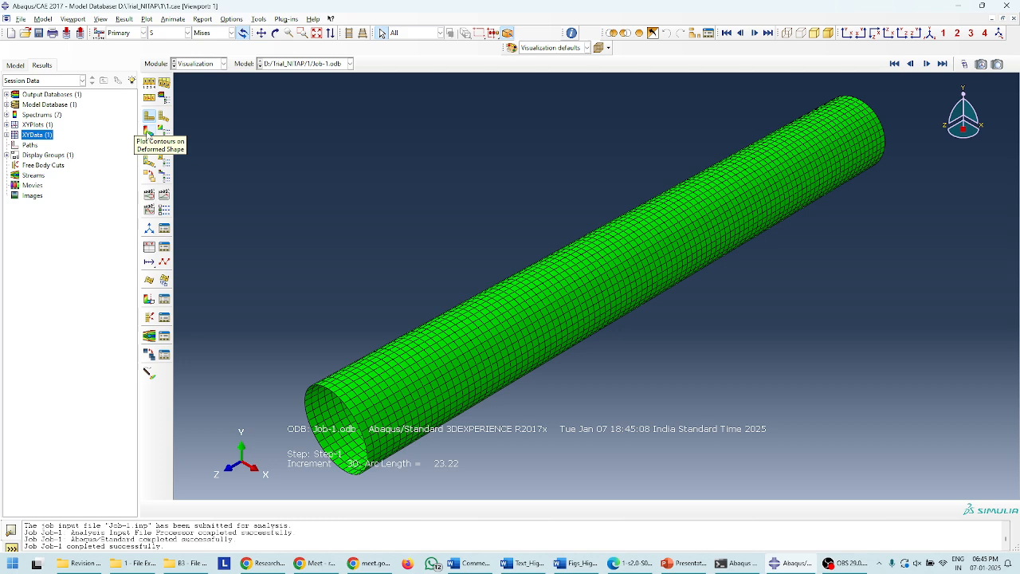
click(148, 134)
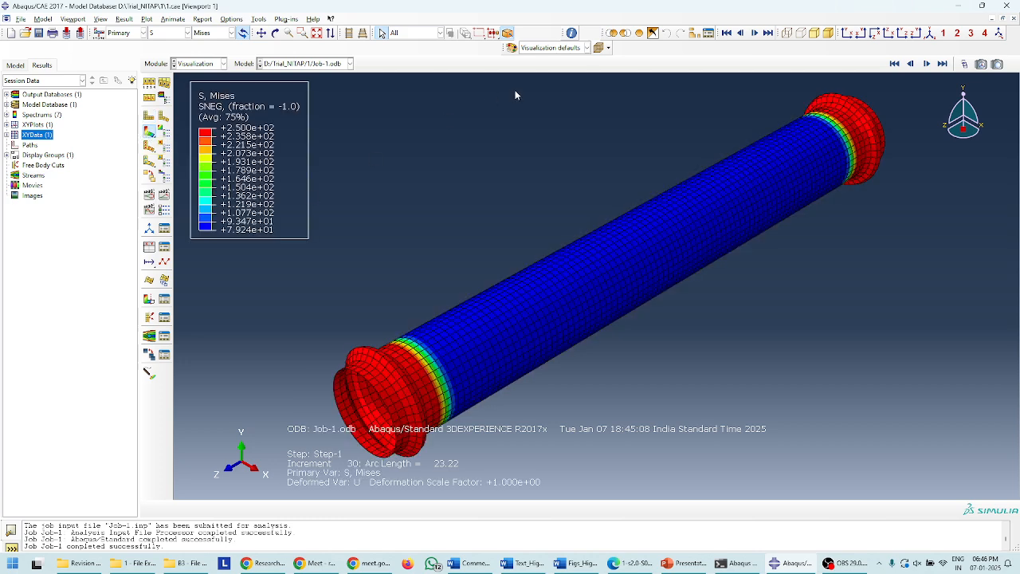
click(894, 63)
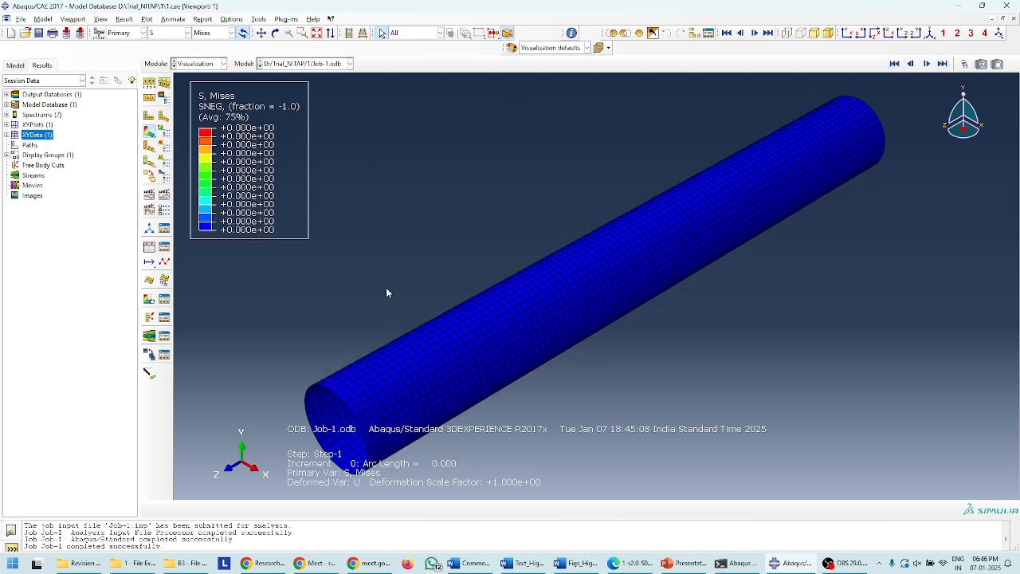
scroll(398, 290, down, 2)
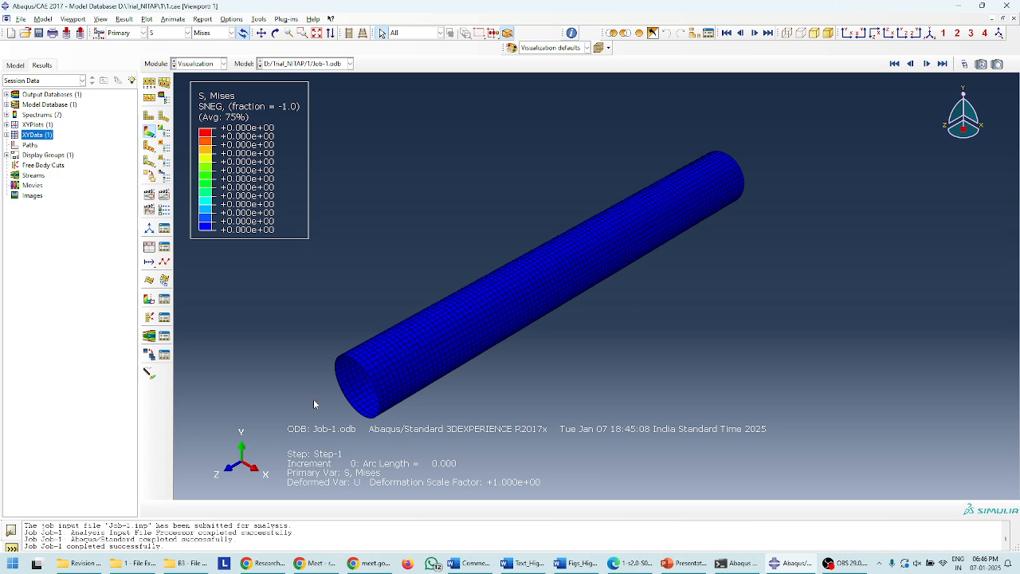
Step: Advance the Mises contour plot frame by frame from the first frame to increment 24 and examine the tube's deformation
click(926, 64)
click(926, 64)
click(926, 63)
click(926, 63)
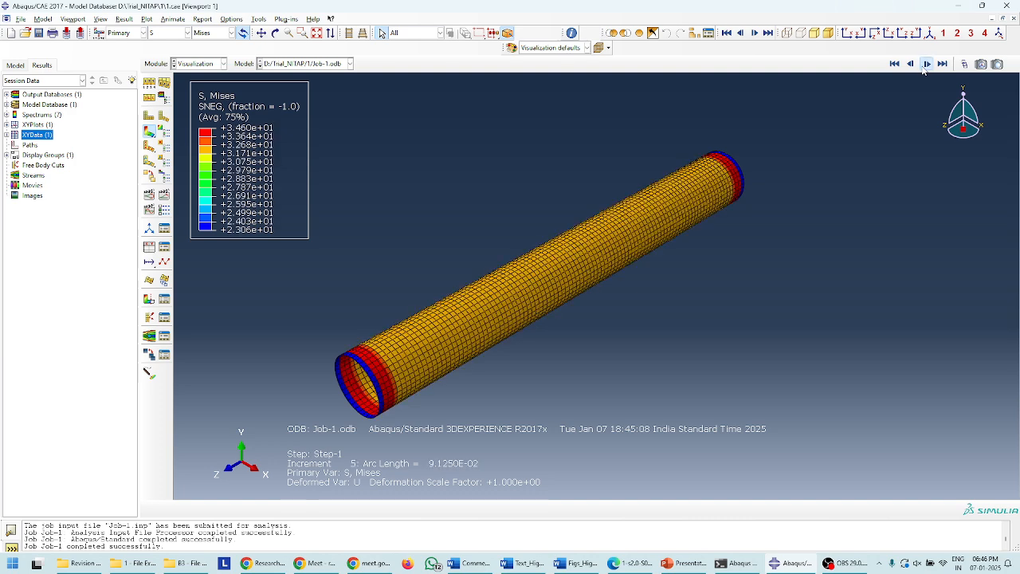
click(926, 64)
click(926, 64)
click(926, 64)
click(926, 63)
click(926, 64)
click(926, 63)
click(927, 64)
click(926, 64)
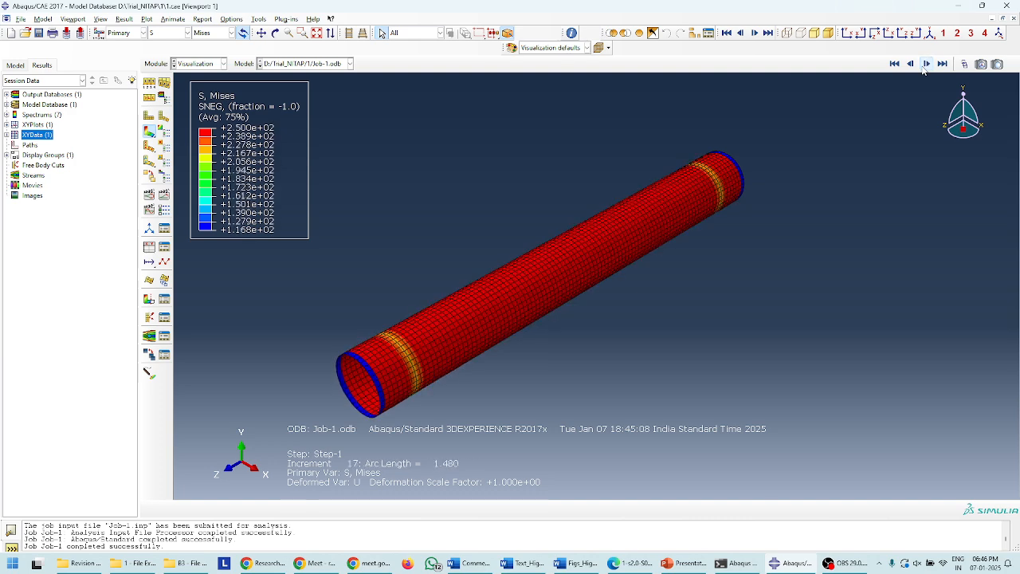
click(926, 64)
click(926, 63)
click(926, 63)
click(926, 64)
click(926, 64)
click(926, 64)
click(924, 65)
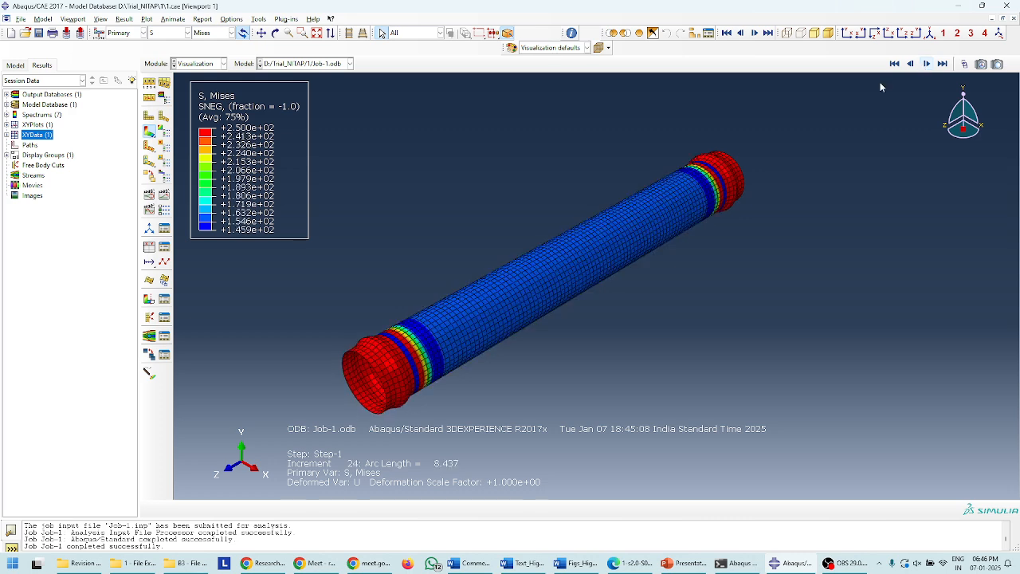
Step: View the deformed tube from the side along its full length and advance the frames to increment 30
click(908, 35)
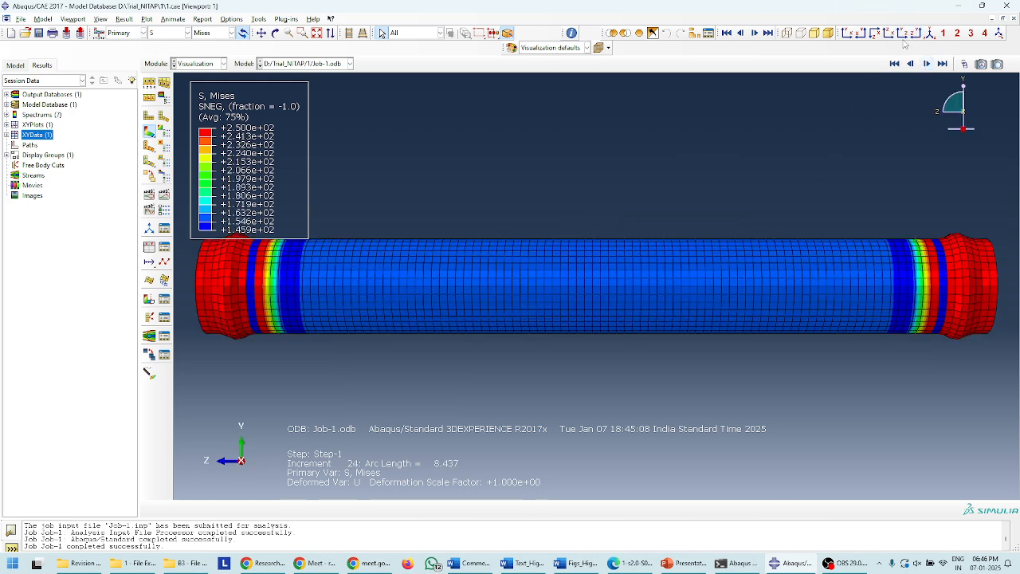
scroll(611, 322, down, 2)
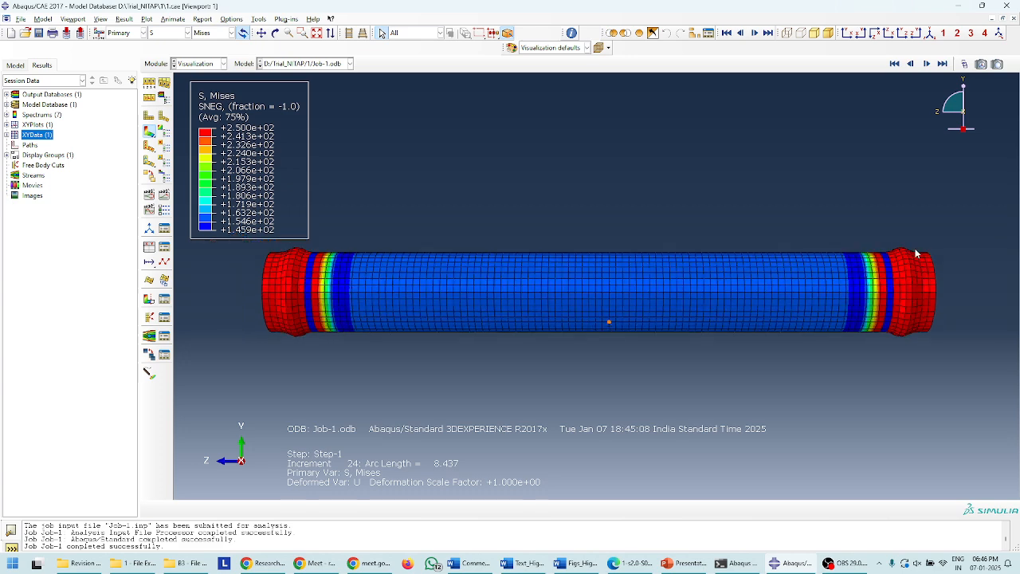
click(927, 65)
click(927, 65)
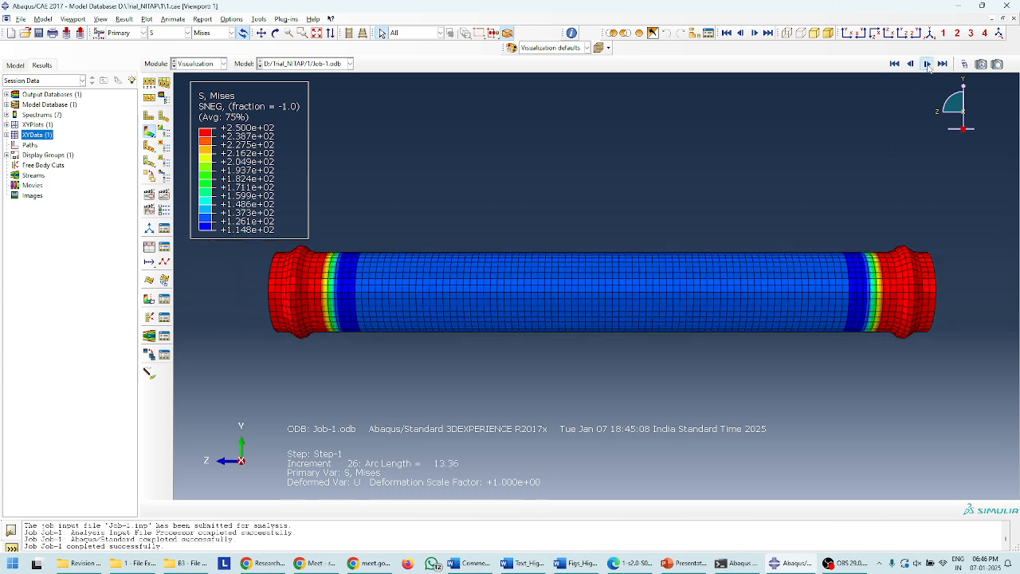
click(928, 65)
click(927, 64)
click(928, 65)
click(928, 65)
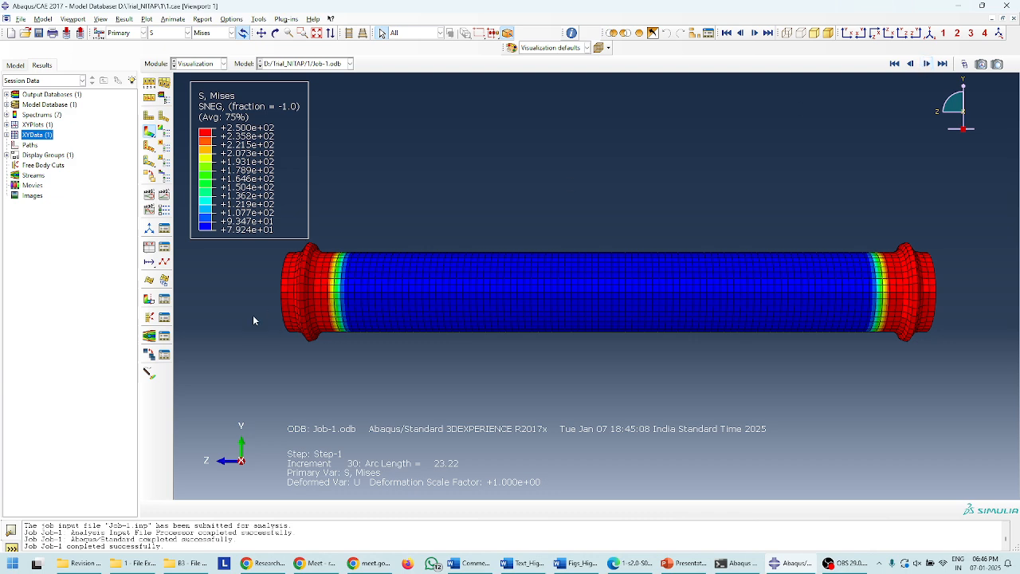
Step: Return the tube to the isometric view and set up XY data from ODB field output with point load component CF3
double_click(36, 135)
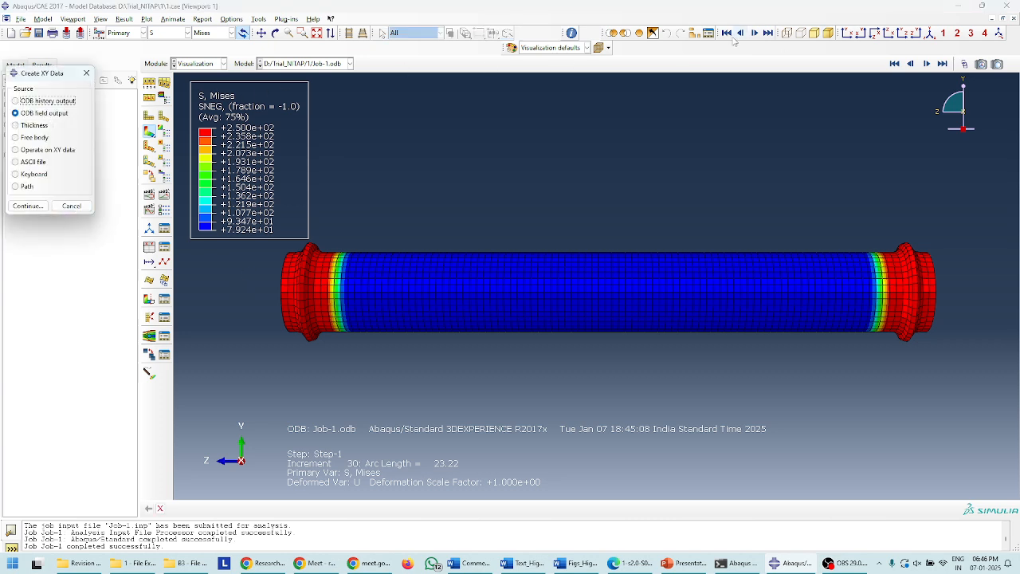
click(929, 33)
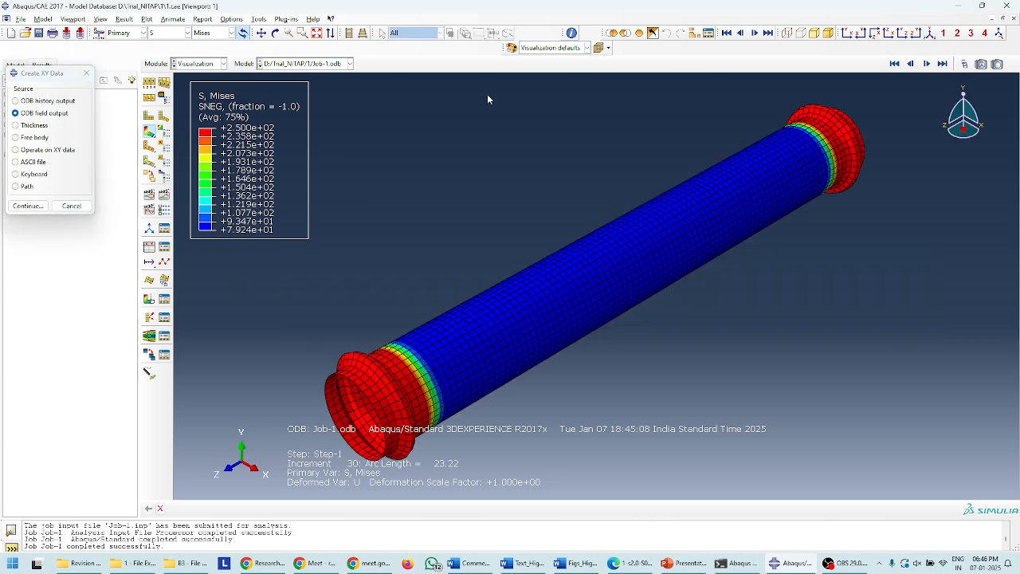
click(38, 115)
click(30, 208)
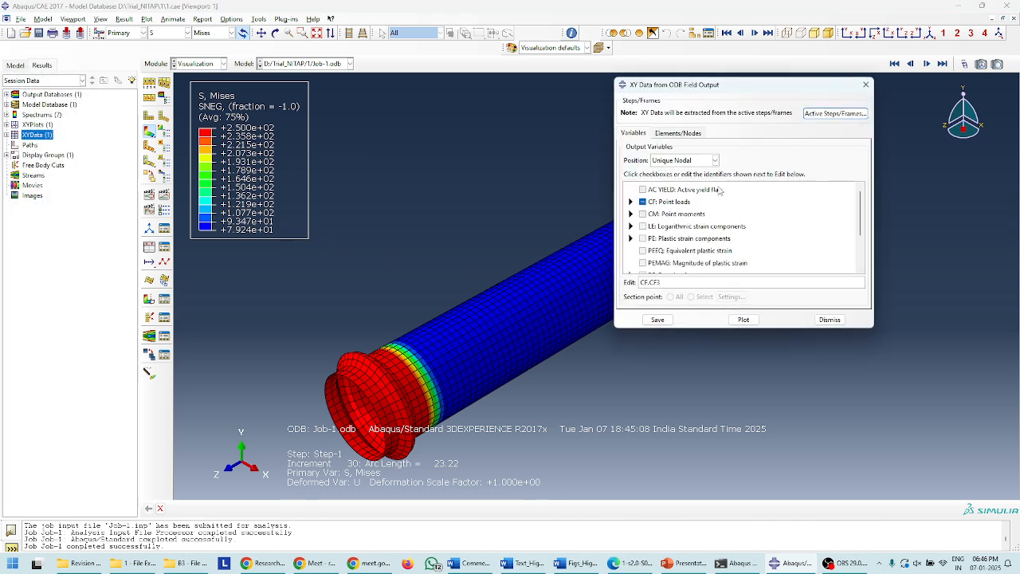
click(630, 202)
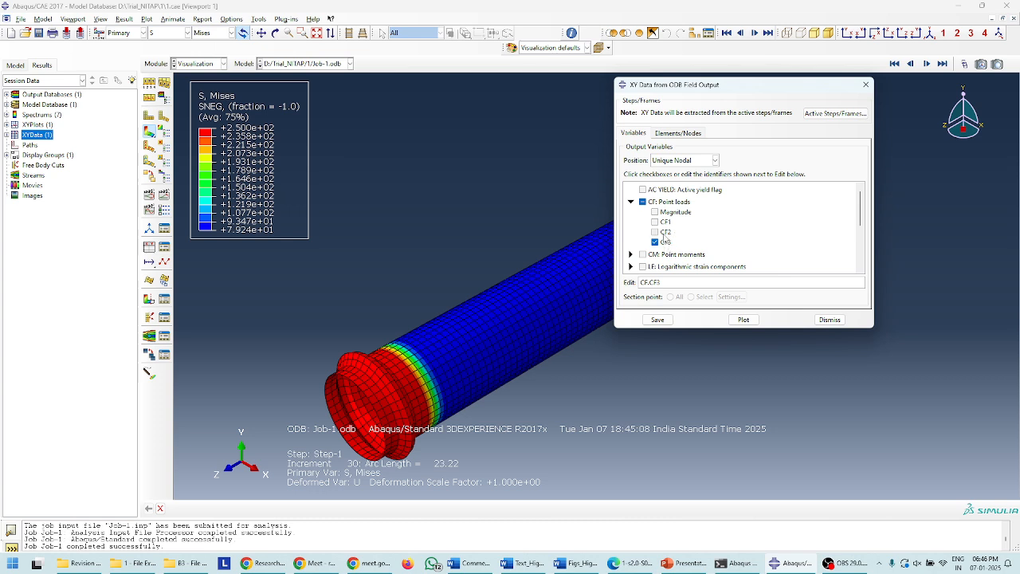
Step: Plot the CF3 force against arc length for node set SET-7 and inspect the curve's peak load
click(676, 134)
click(649, 194)
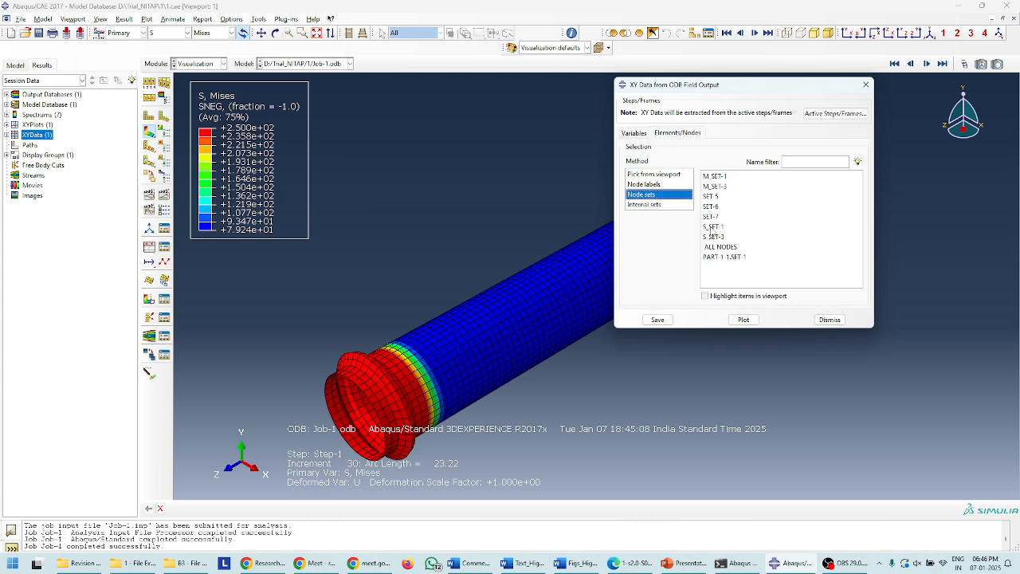
click(718, 218)
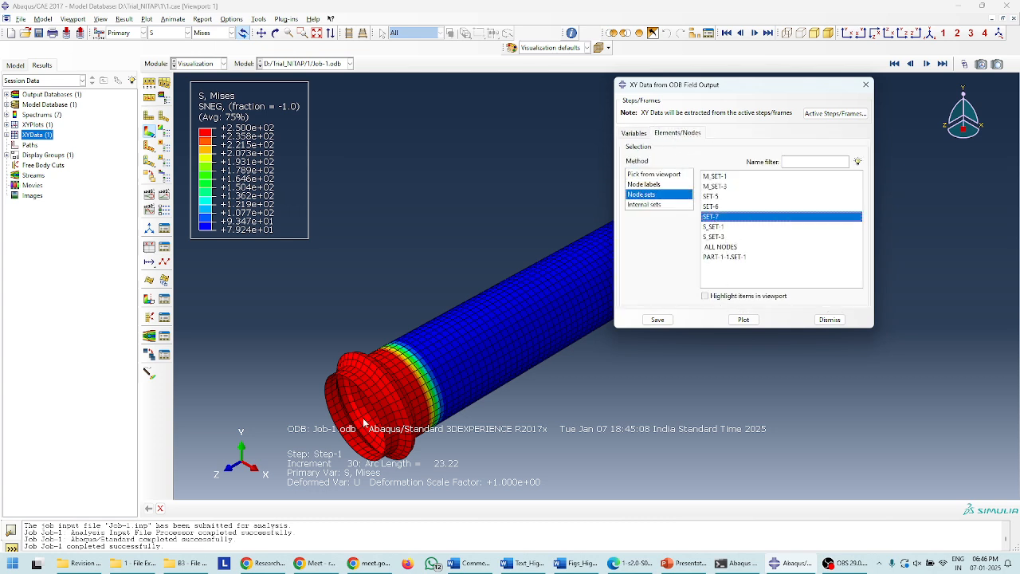
click(743, 319)
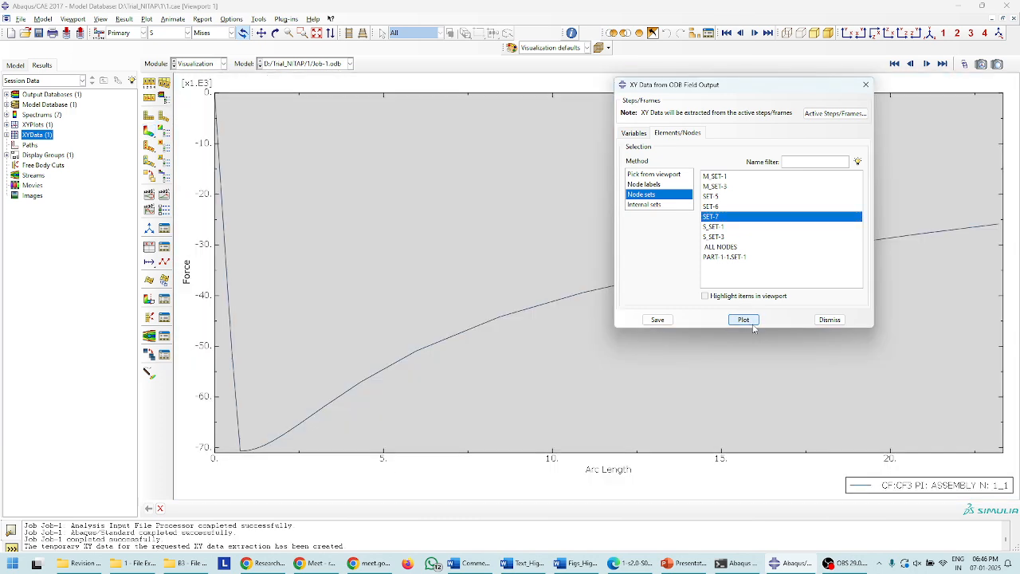
click(830, 320)
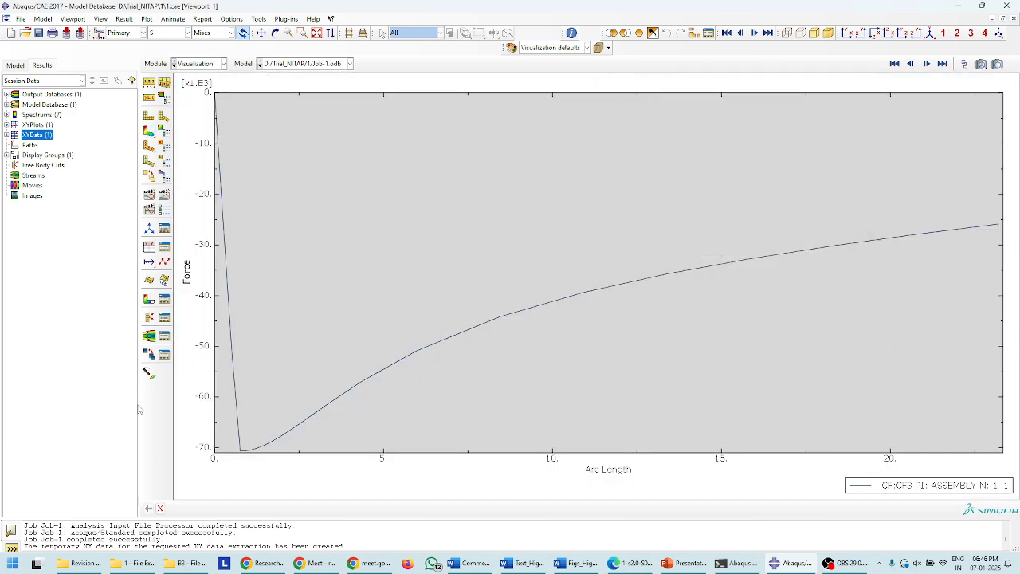
click(313, 430)
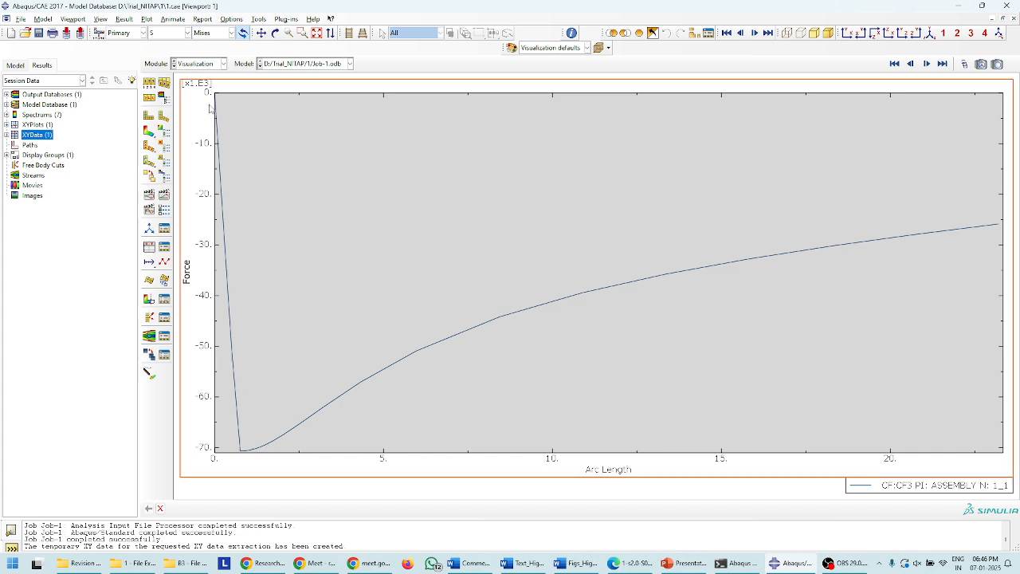
click(241, 454)
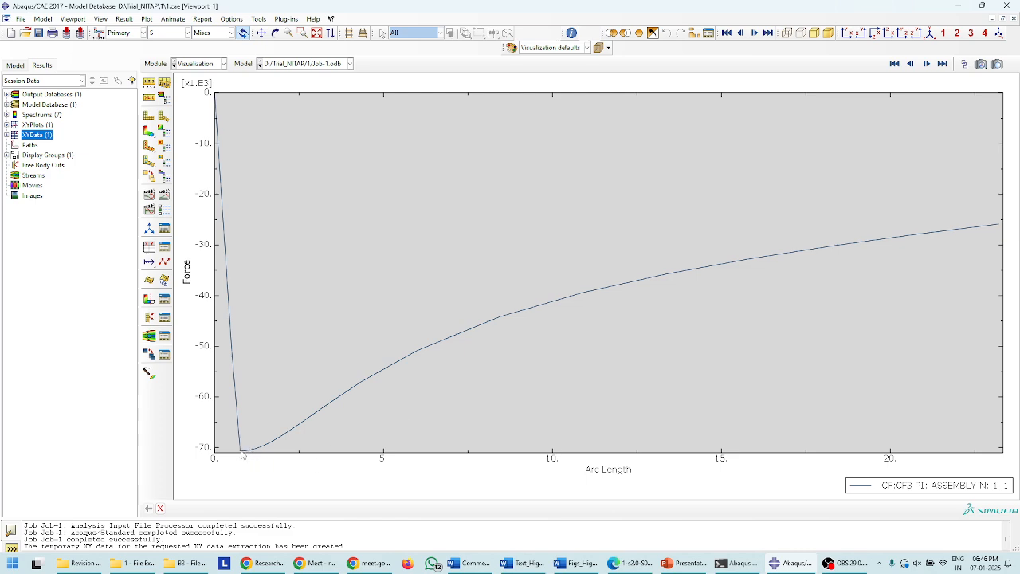
Step: Save the model database and close Abaqus/CAE
click(799, 567)
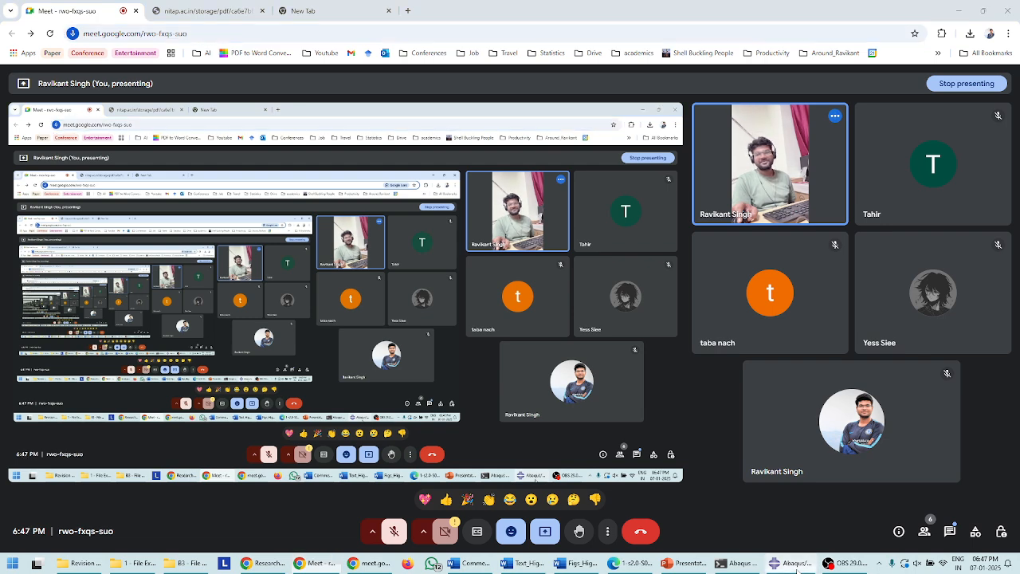
click(797, 567)
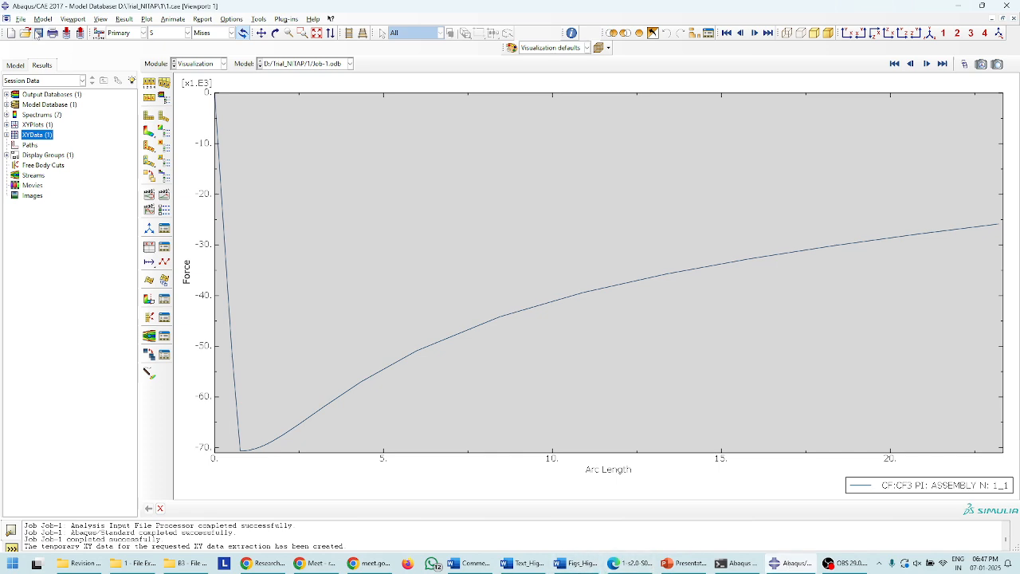
click(39, 33)
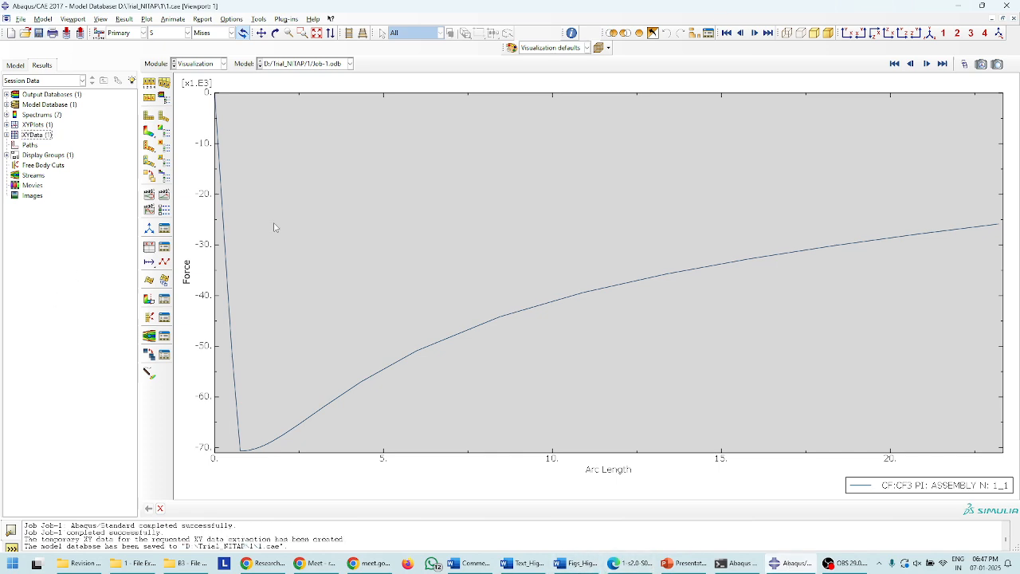
click(1006, 5)
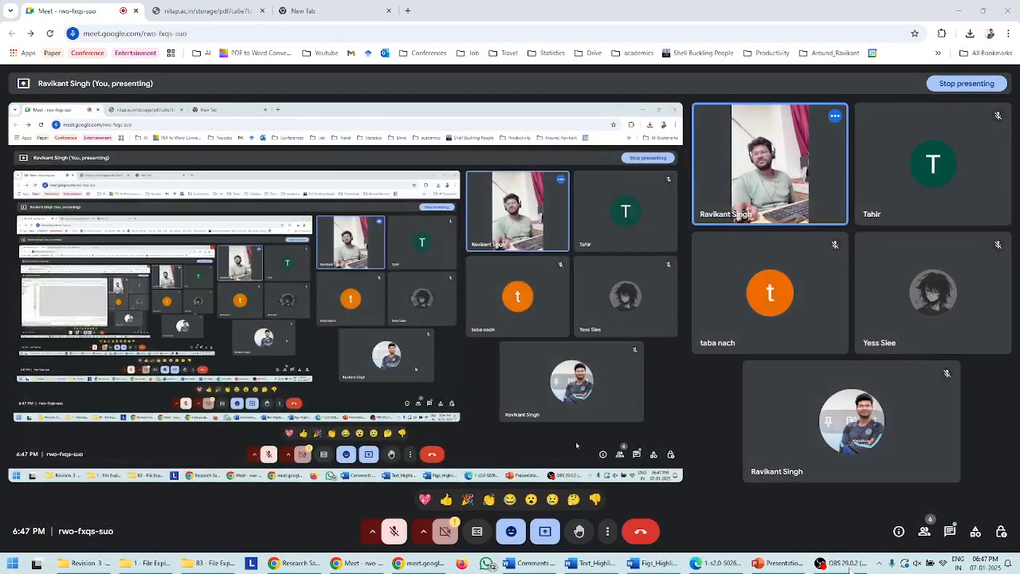